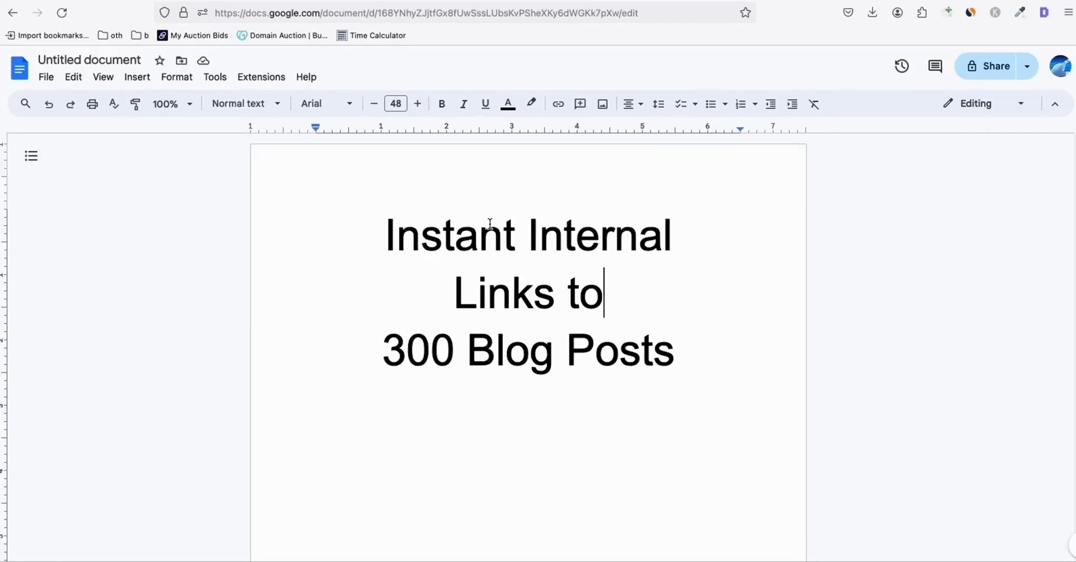
- Show the 'Instant Internal Links to 300 Blog Posts' title, then bring up the keyword spreadsheet
triple_click(487, 245)
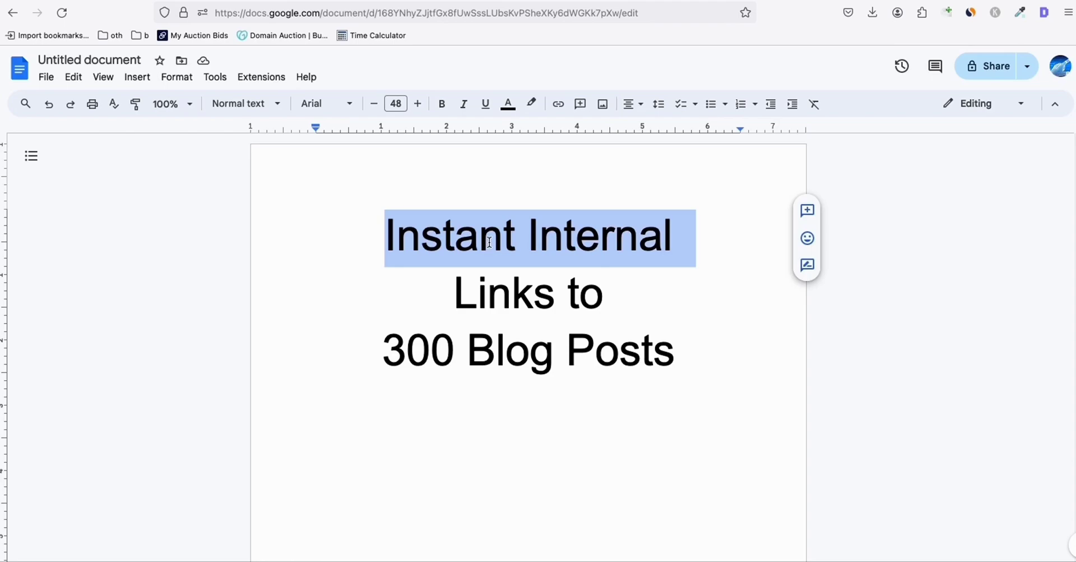
triple_click(532, 383)
left_click(422, 232)
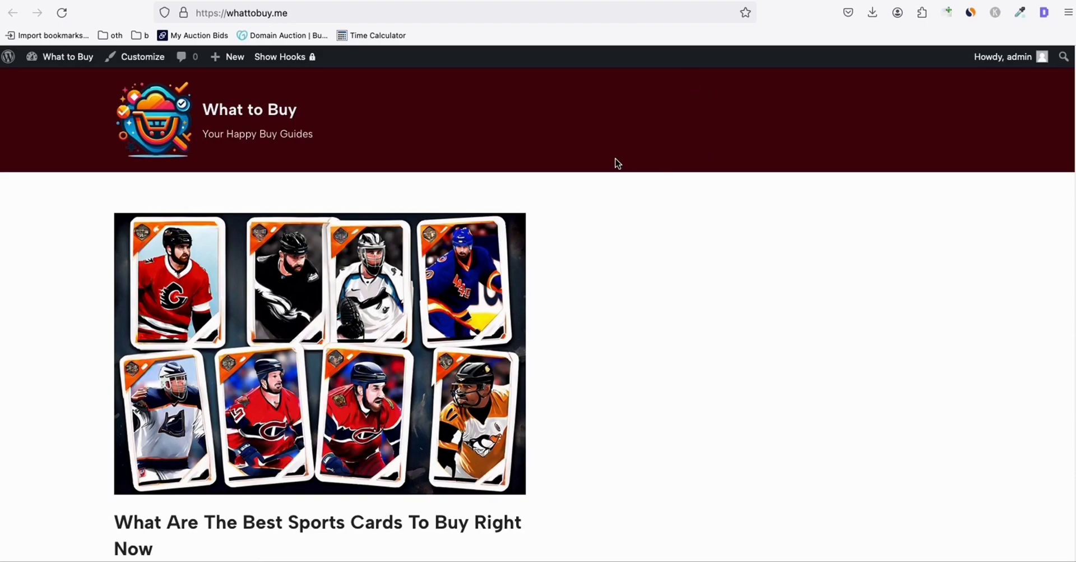
left_click(238, 17)
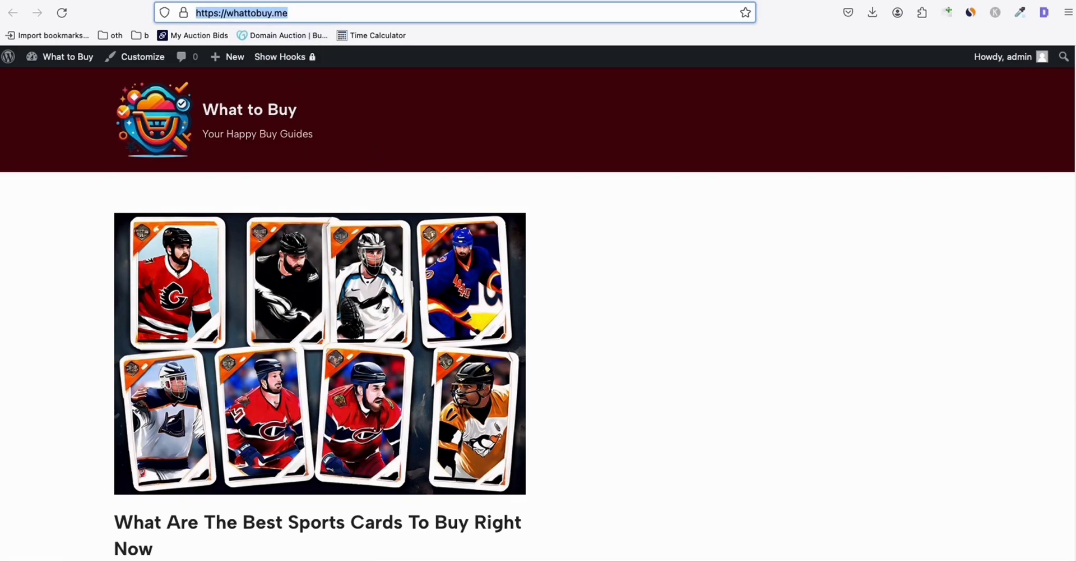
key("super+Tab")
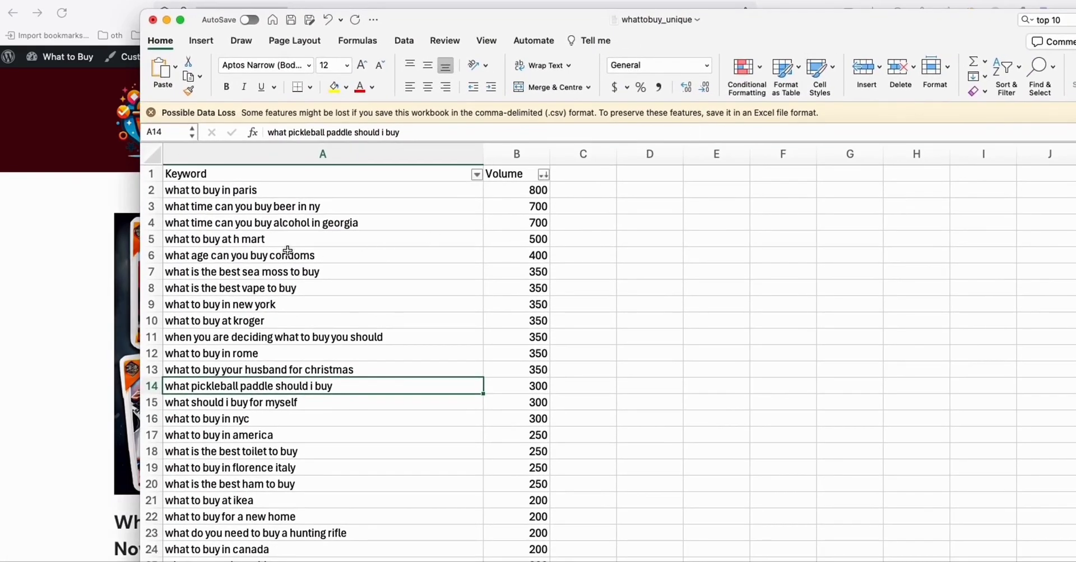
- Browse the keyword list, pointing out entries like 'what to buy in rome'
left_click(286, 251)
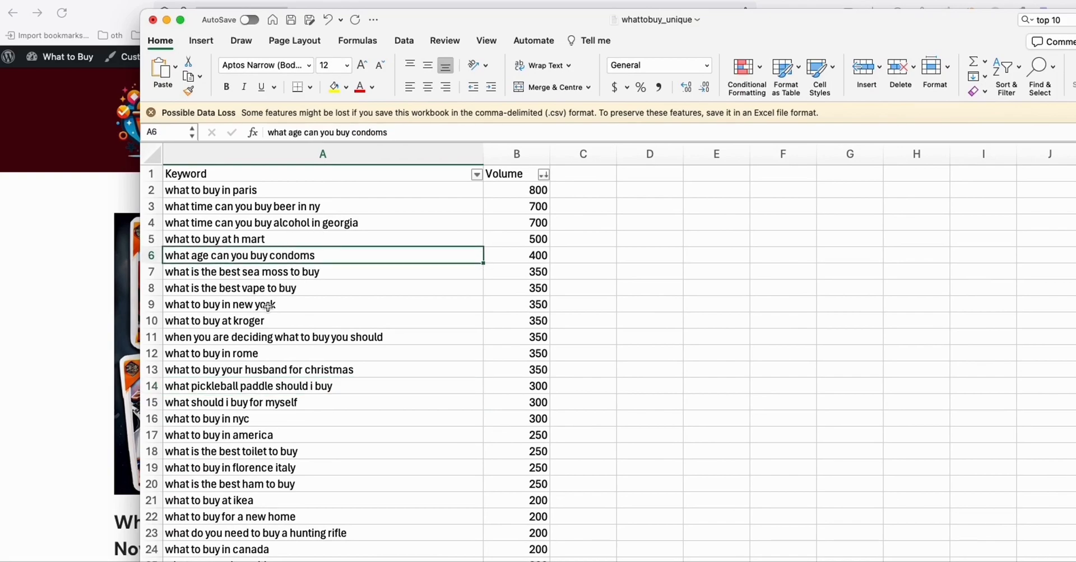
left_click(227, 353)
scroll(326, 288, "down", 1)
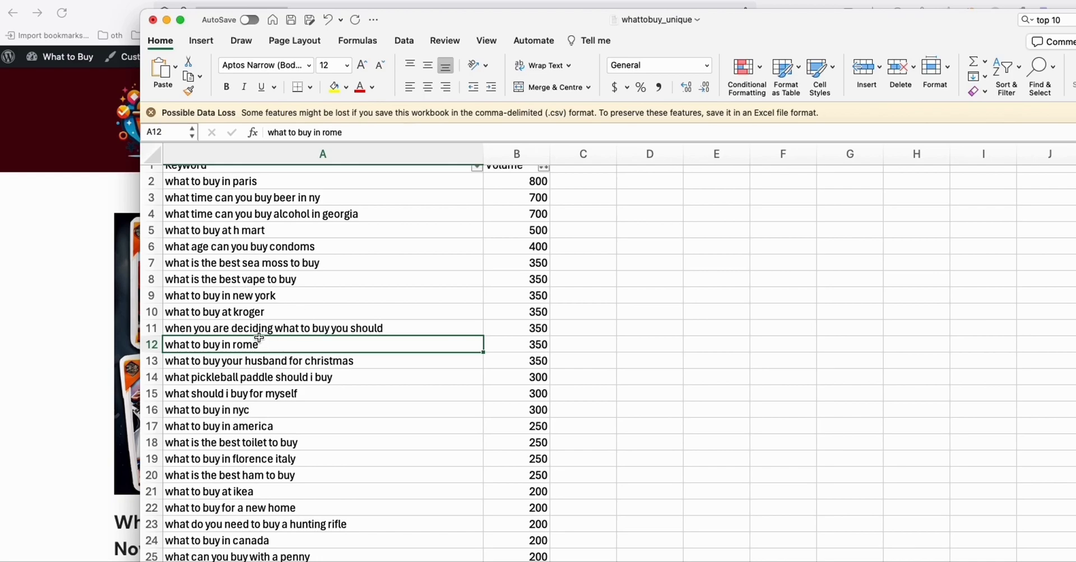
left_click(359, 397)
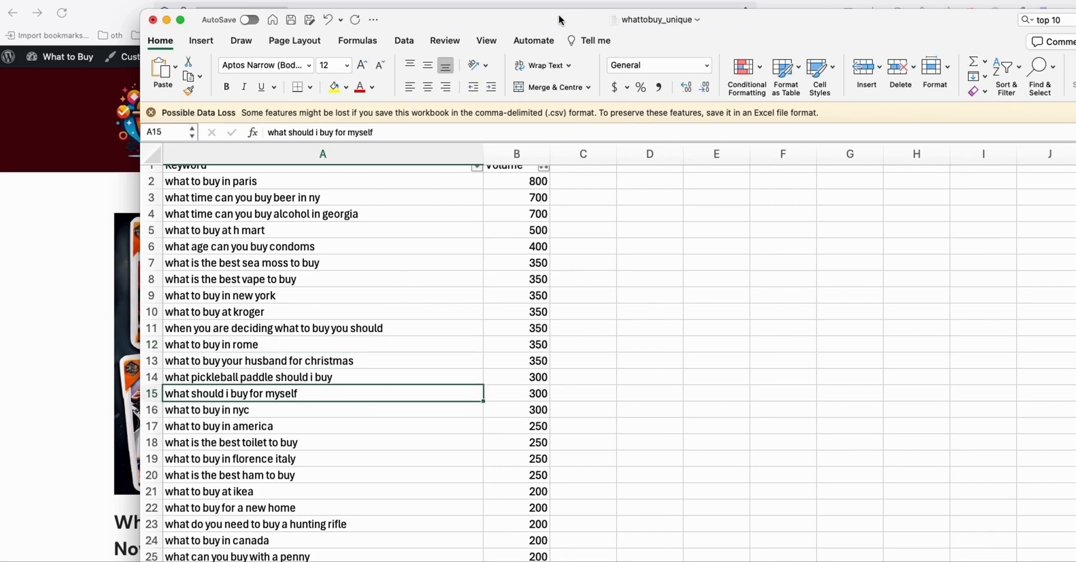
left_click_drag(561, 21, 593, 5)
scroll(443, 318, "down", 7)
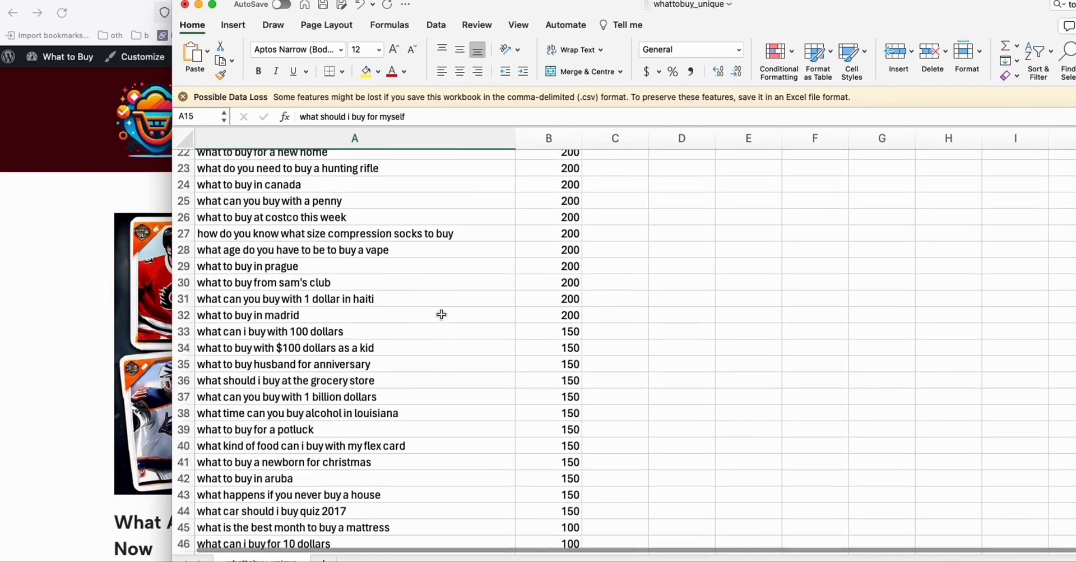
scroll(441, 317, "down", 7)
scroll(441, 317, "down", 2)
scroll(440, 315, "down", 8)
scroll(440, 315, "down", 5)
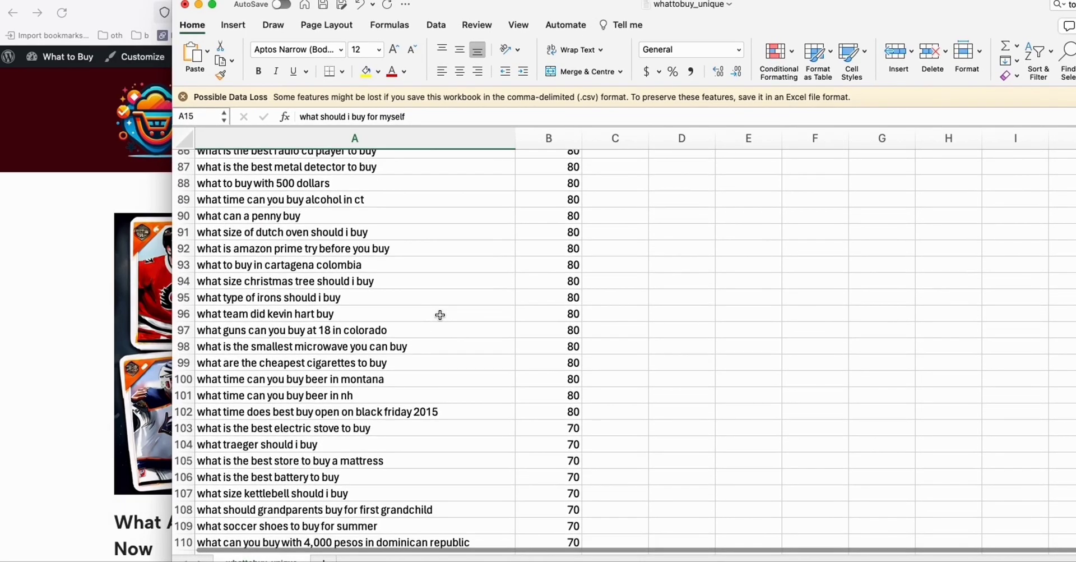
scroll(440, 315, "down", 6)
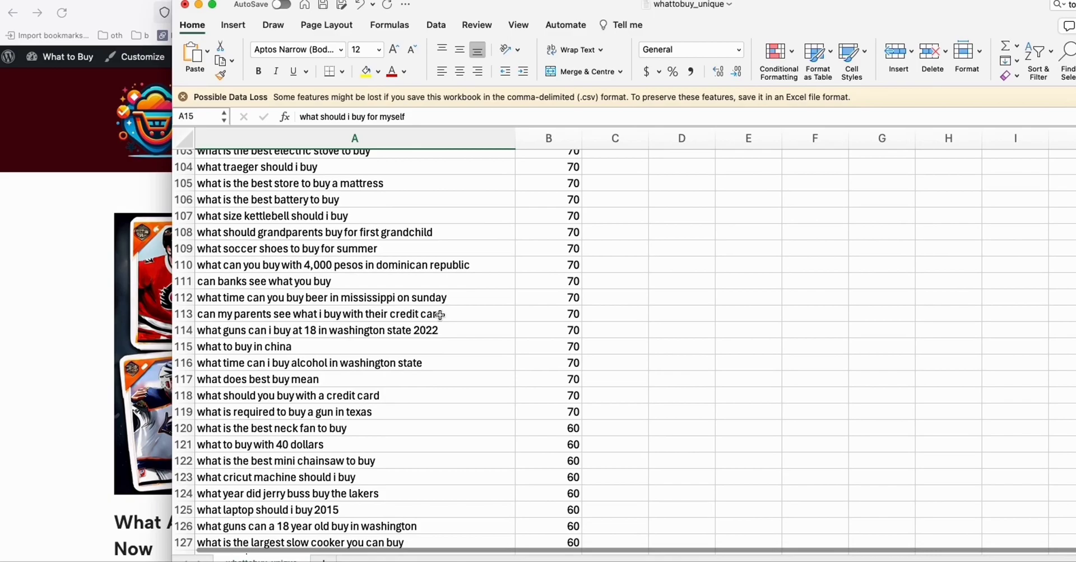
scroll(440, 315, "up", 10)
scroll(441, 314, "up", 15)
scroll(441, 315, "up", 7)
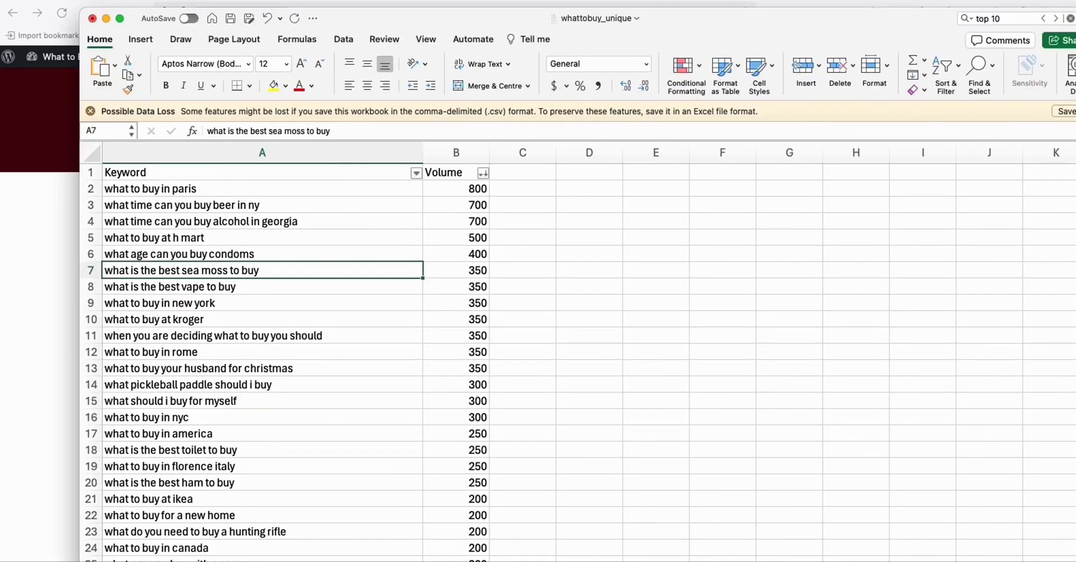
- Delete the Keyword header row 1 from the spreadsheet
left_click(241, 204)
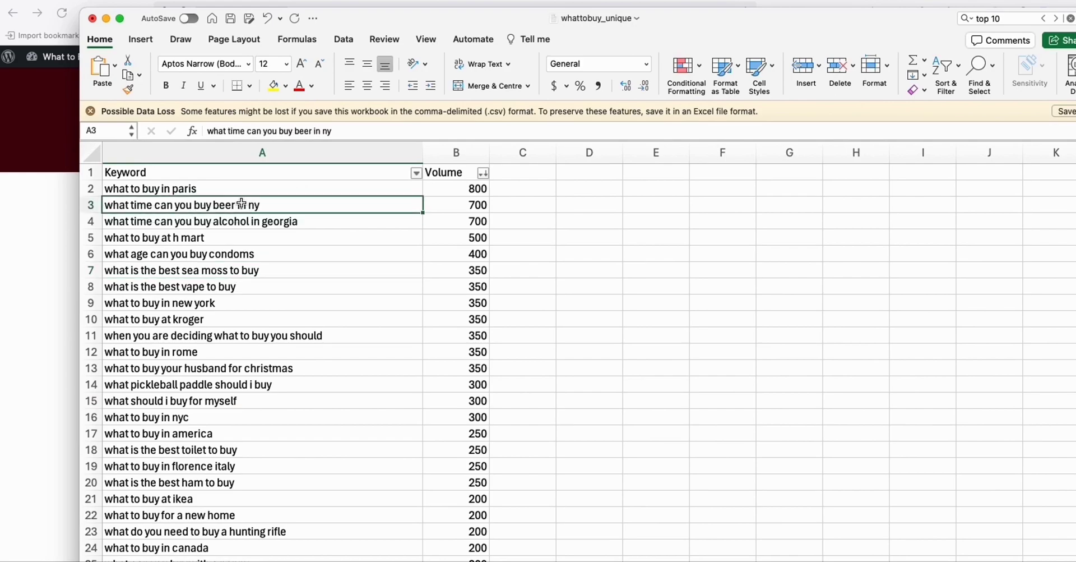
left_click(195, 175)
left_click(92, 173)
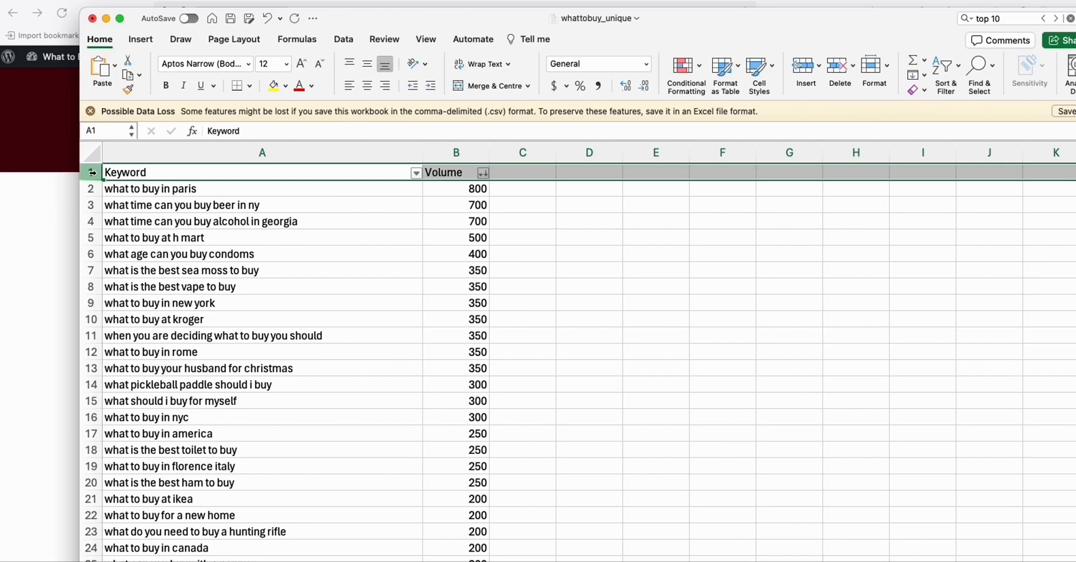
right_click(93, 177)
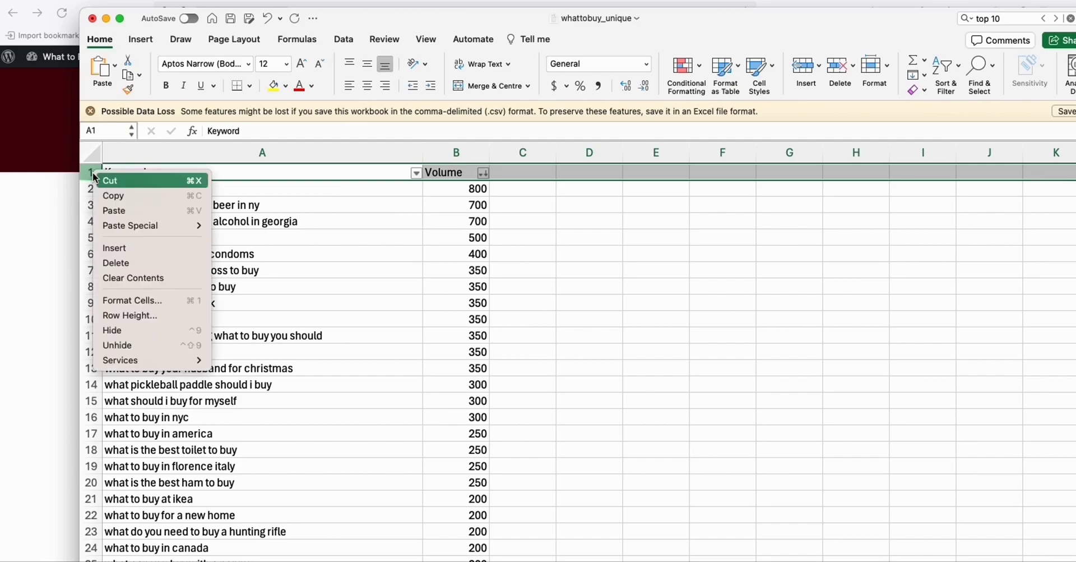
left_click(148, 263)
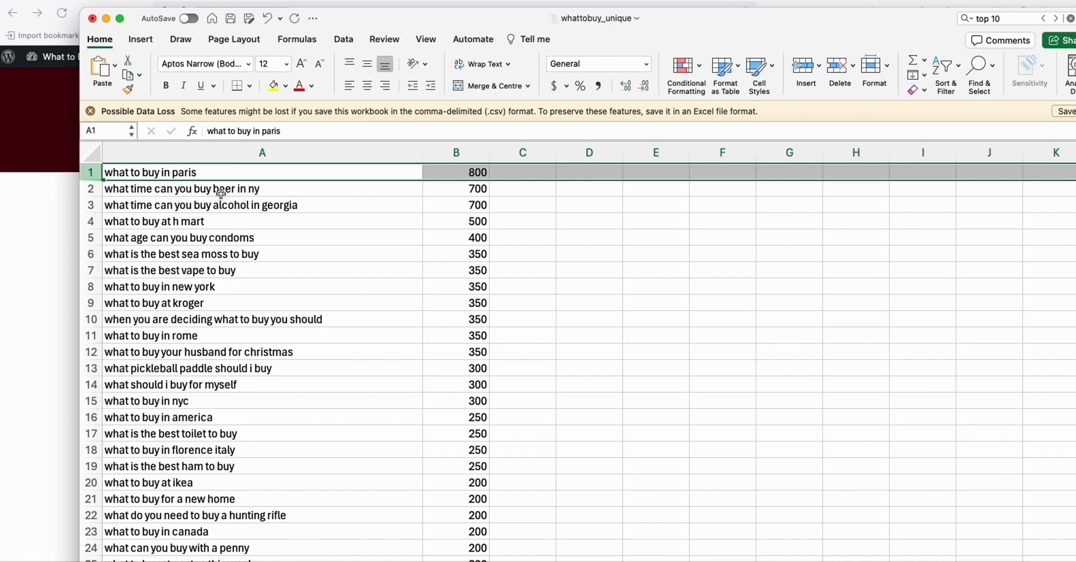
- Copy the first 50 keywords, cells A1:A50
scroll(247, 210, "down", 3)
scroll(231, 249, "down", 5)
scroll(231, 252, "down", 3)
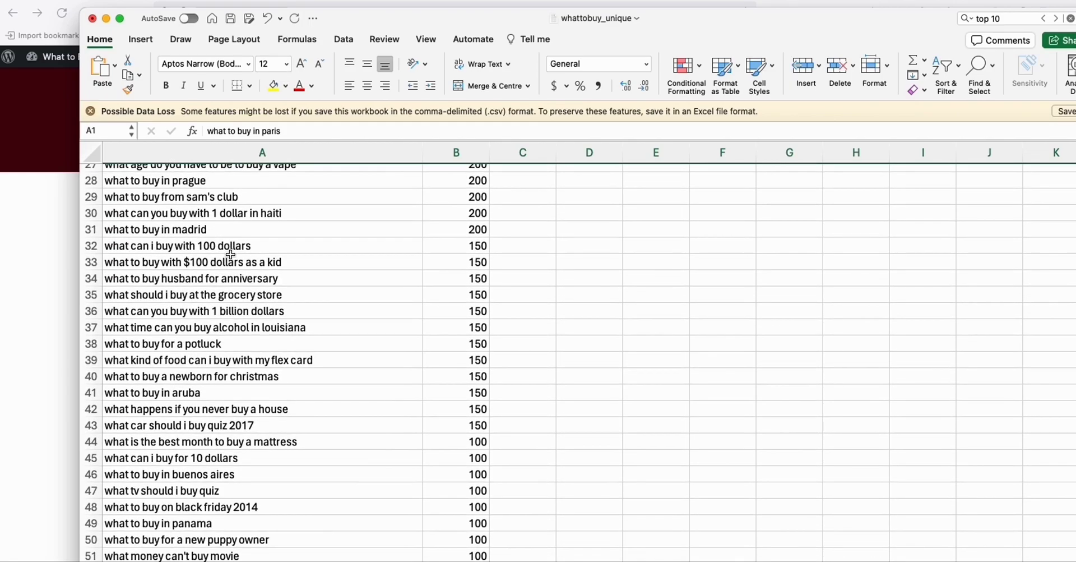
scroll(231, 258, "down", 1)
scroll(232, 266, "down", 2)
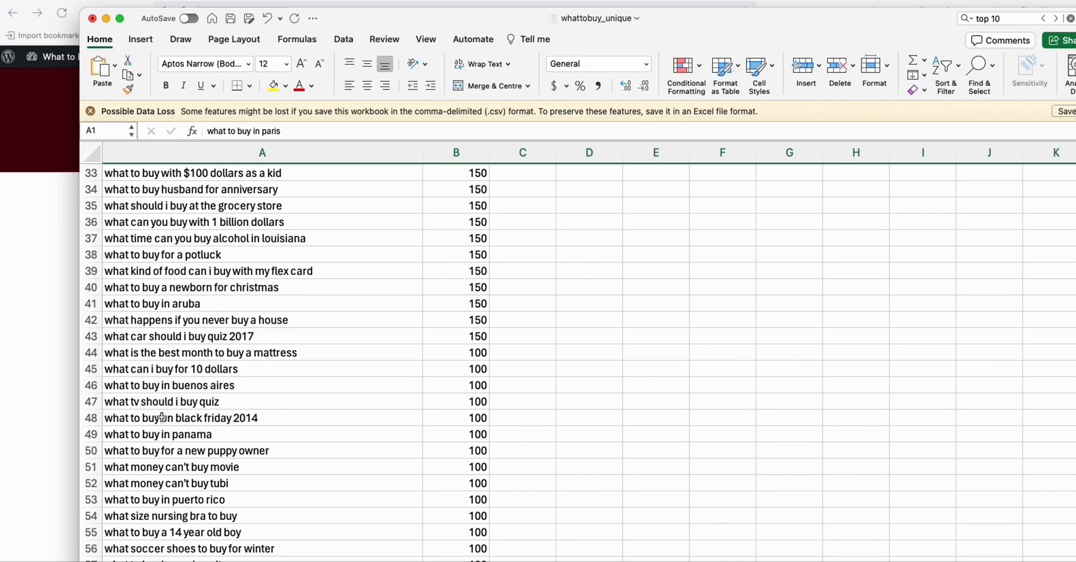
left_click(149, 451, "shift")
key("super+c")
scroll(227, 388, "up", 15)
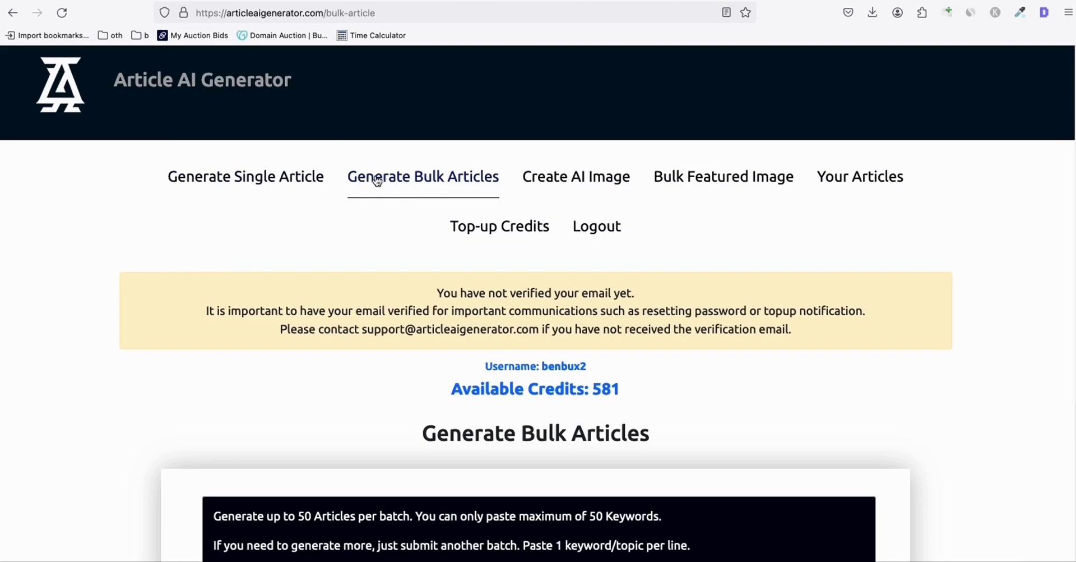
- Paste the 50 copied keywords into the Keywords / Topics box
left_click(391, 185)
scroll(434, 250, "down", 6)
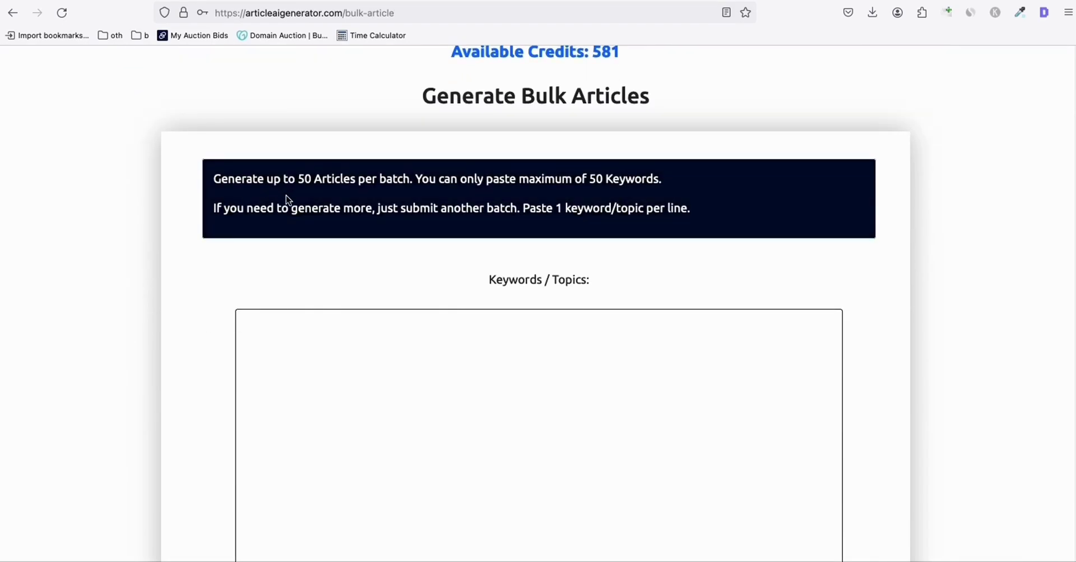
left_click(299, 352)
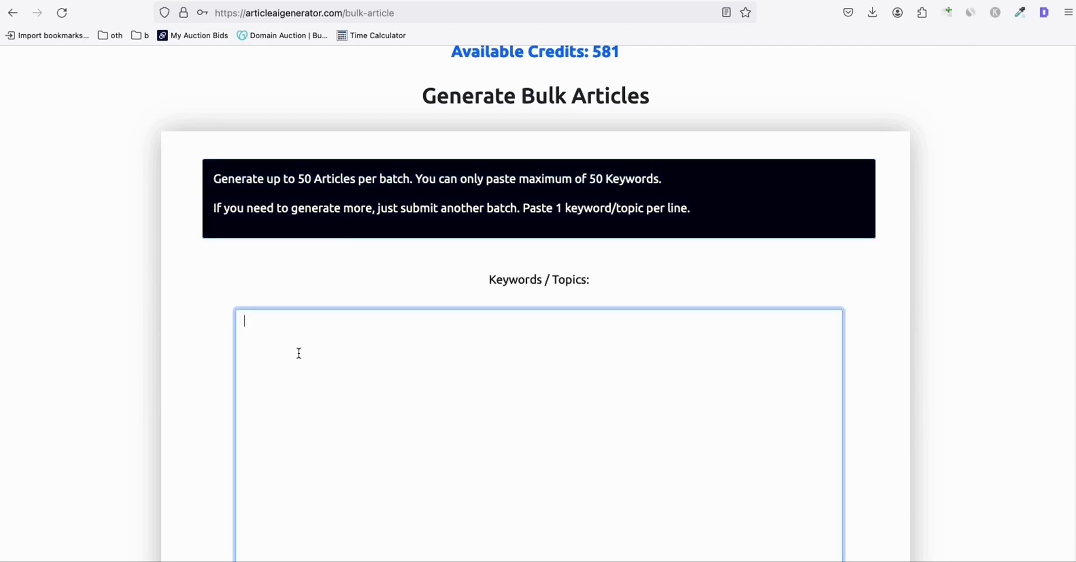
key("ctrl+v")
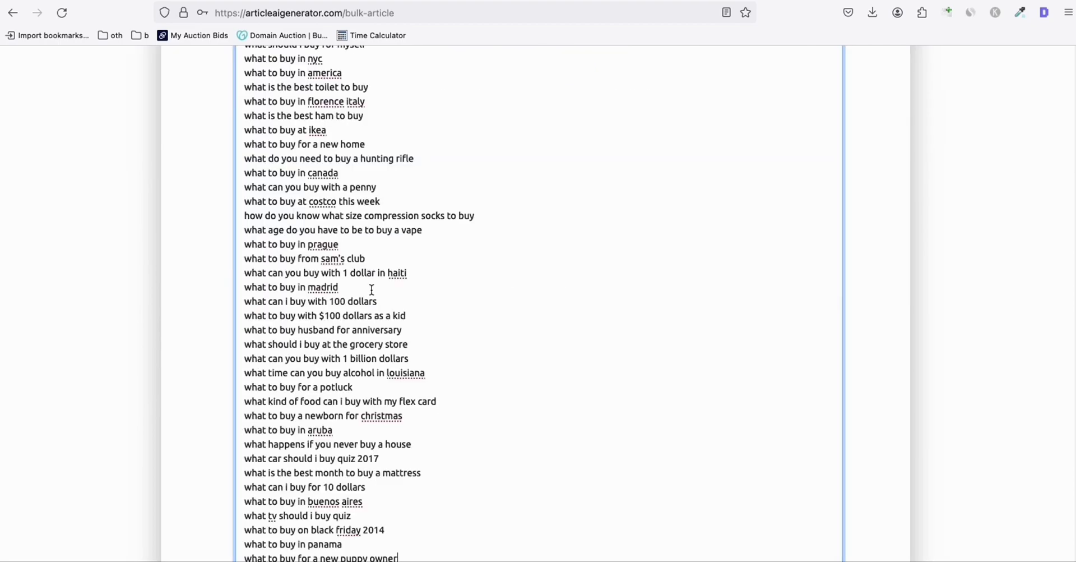
scroll(372, 289, "up", 1)
scroll(336, 252, "up", 5)
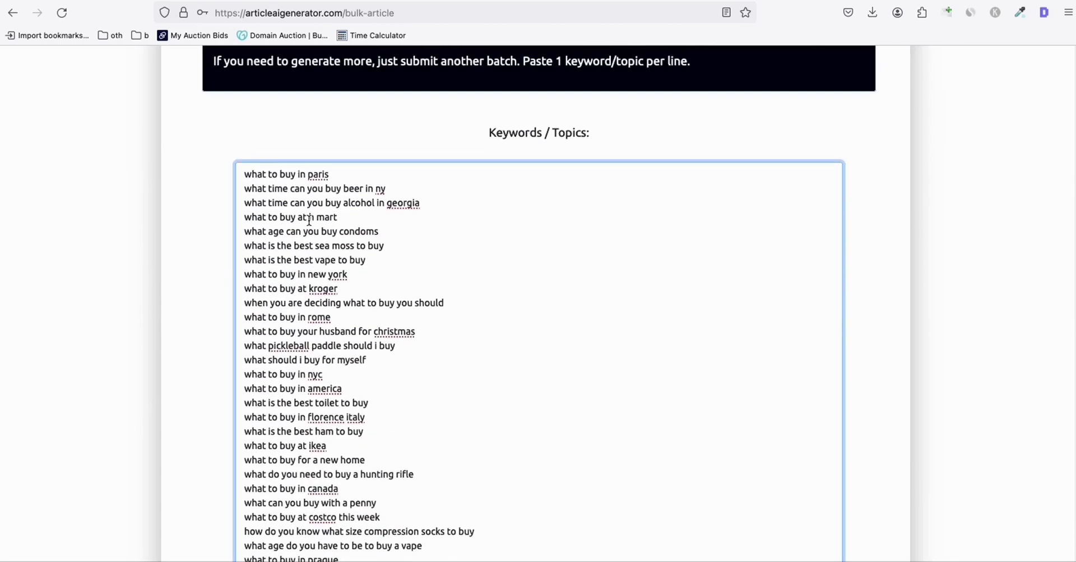
- Set Generate Featured Image to YES with Digital Art image style
scroll(309, 220, "down", 5)
scroll(331, 292, "down", 2)
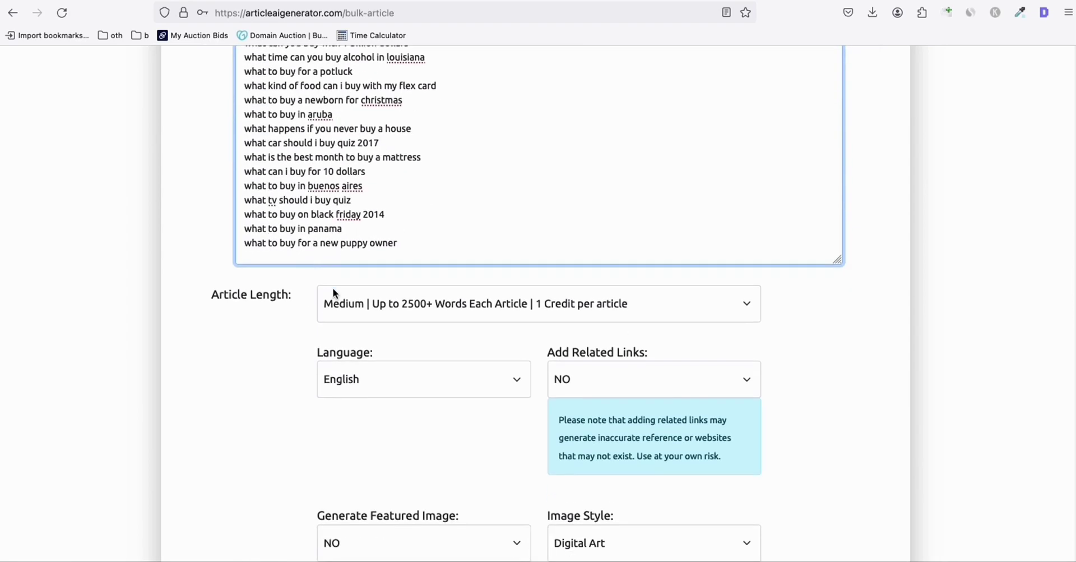
scroll(359, 286, "down", 2)
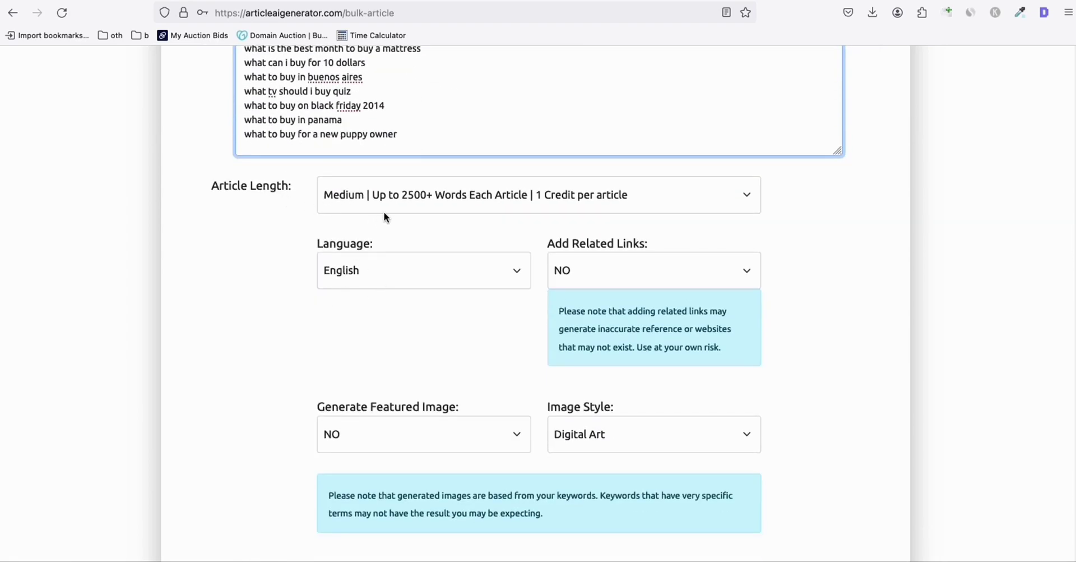
scroll(400, 210, "down", 2)
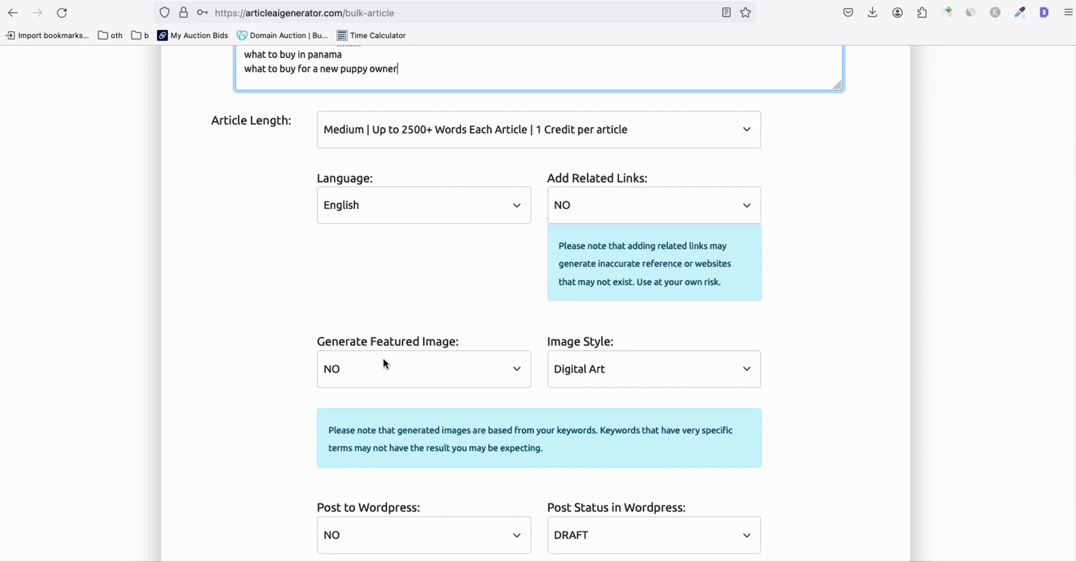
left_click(381, 364)
left_click(355, 376)
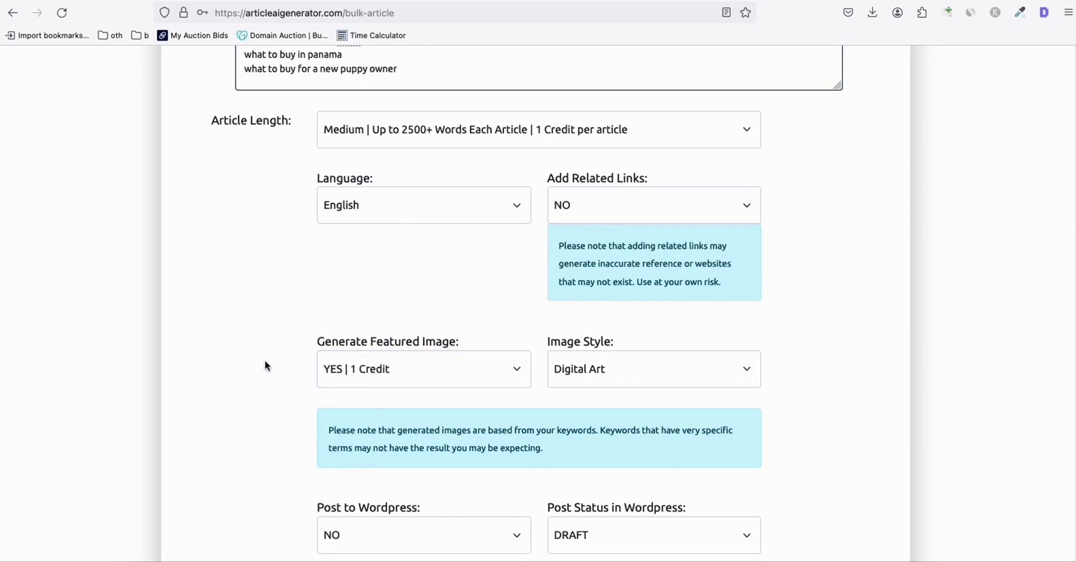
scroll(268, 356, "down", 5)
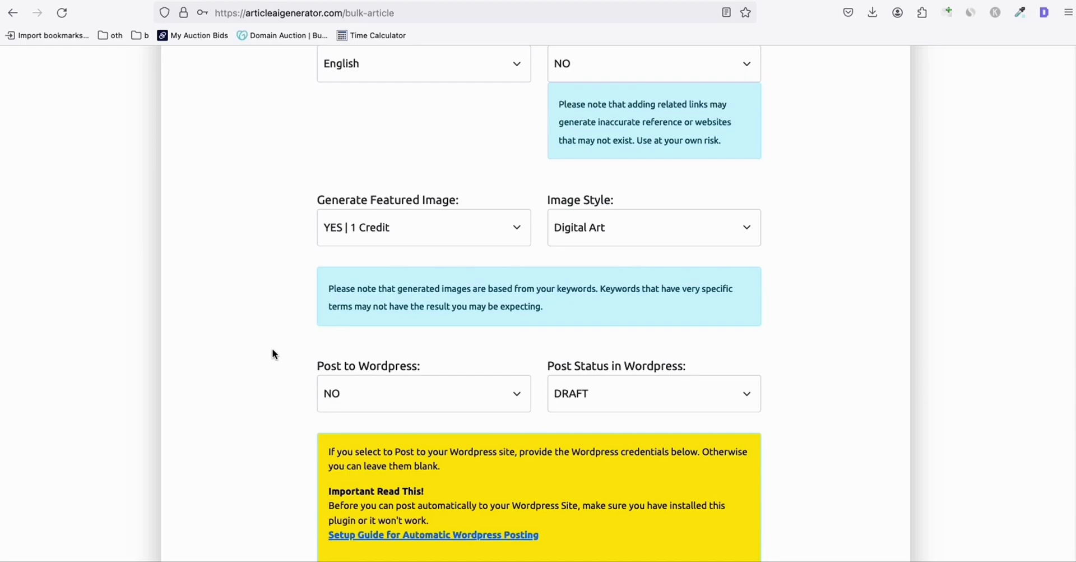
scroll(275, 351, "down", 2)
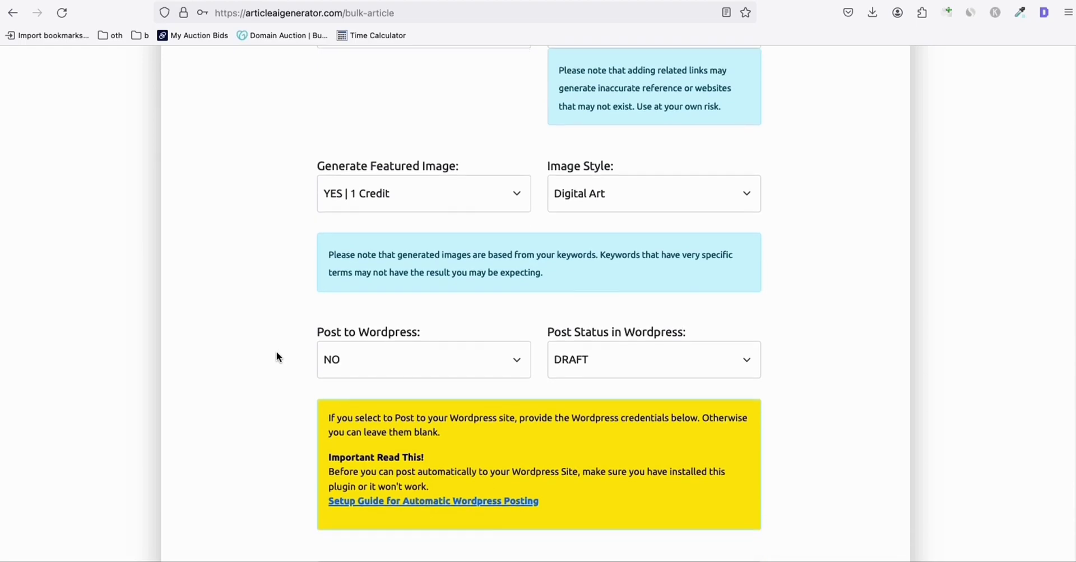
- Turn on Post to Wordpress with Post Status set to PUBLISHED
left_click(365, 328)
left_click(361, 336)
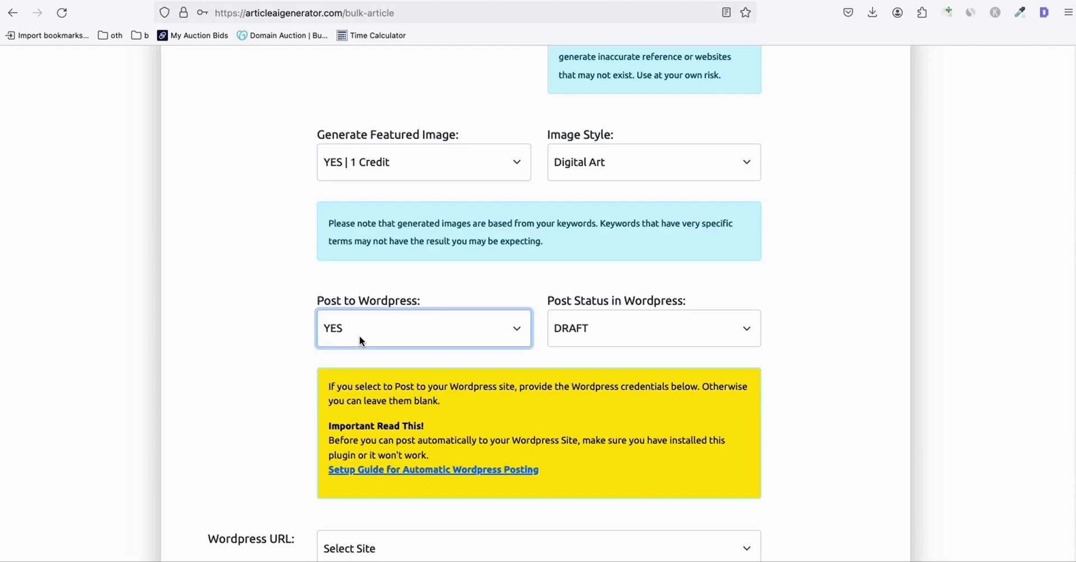
scroll(574, 283, "down", 4)
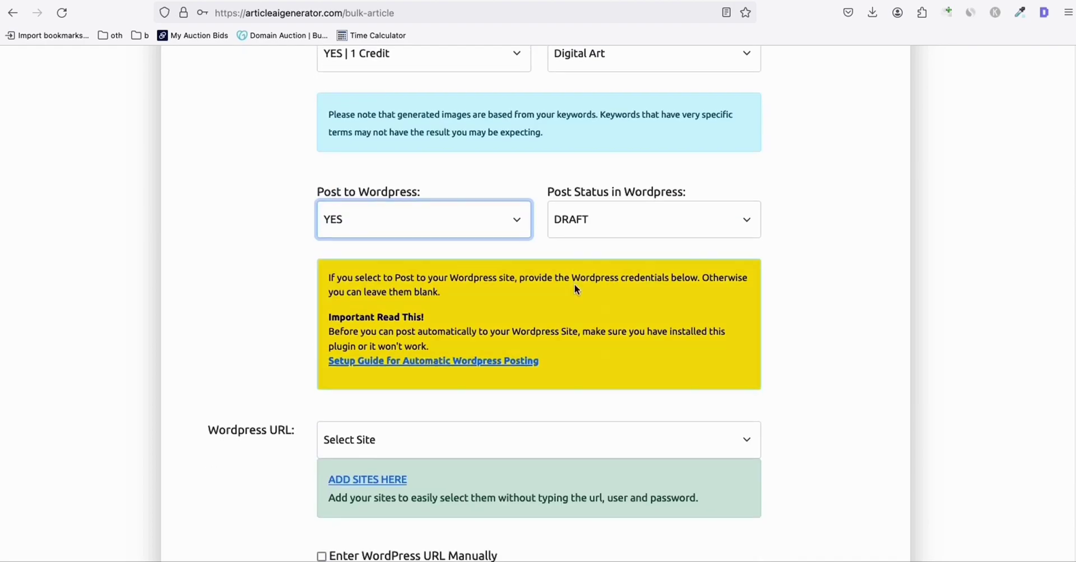
left_click(575, 221)
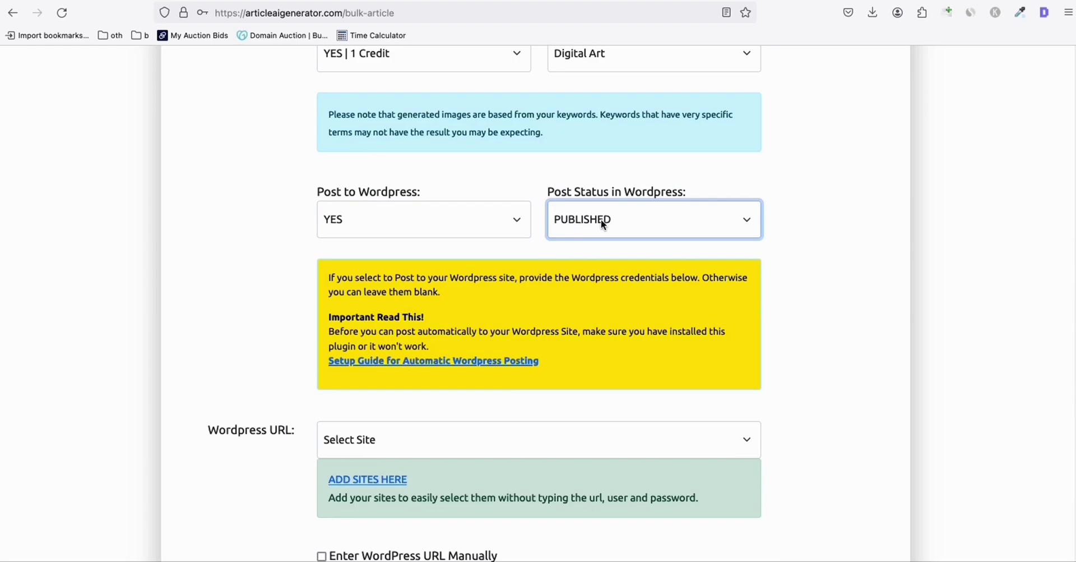
scroll(486, 227, "up", 9)
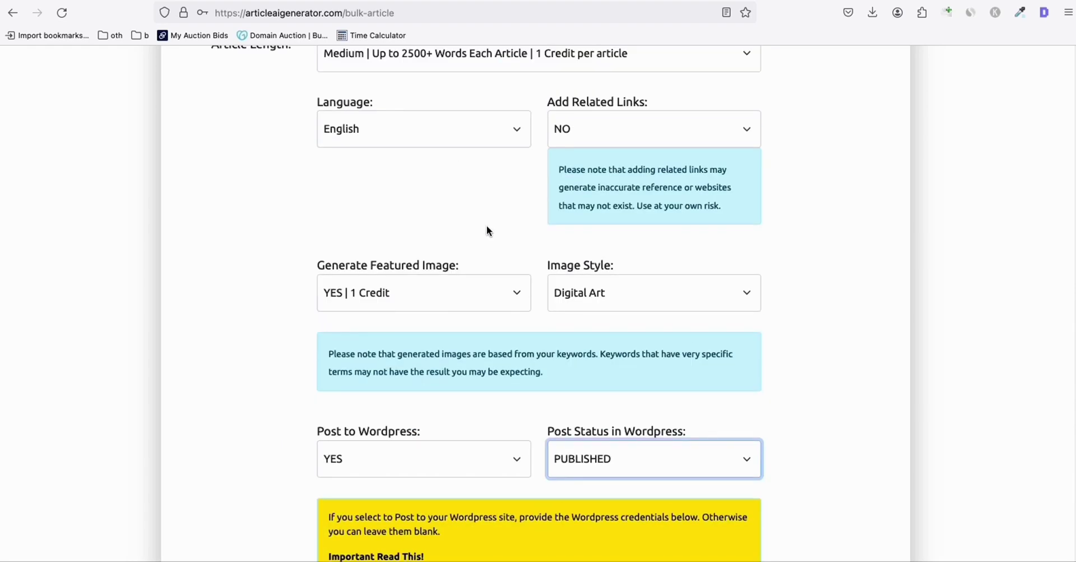
scroll(485, 227, "down", 9)
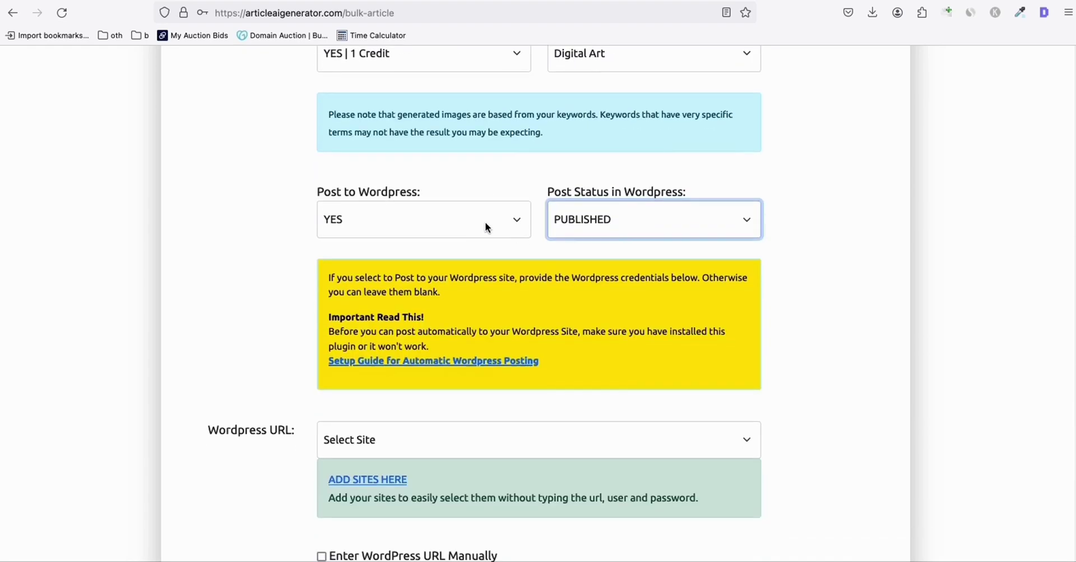
scroll(476, 252, "down", 5)
left_click(398, 297)
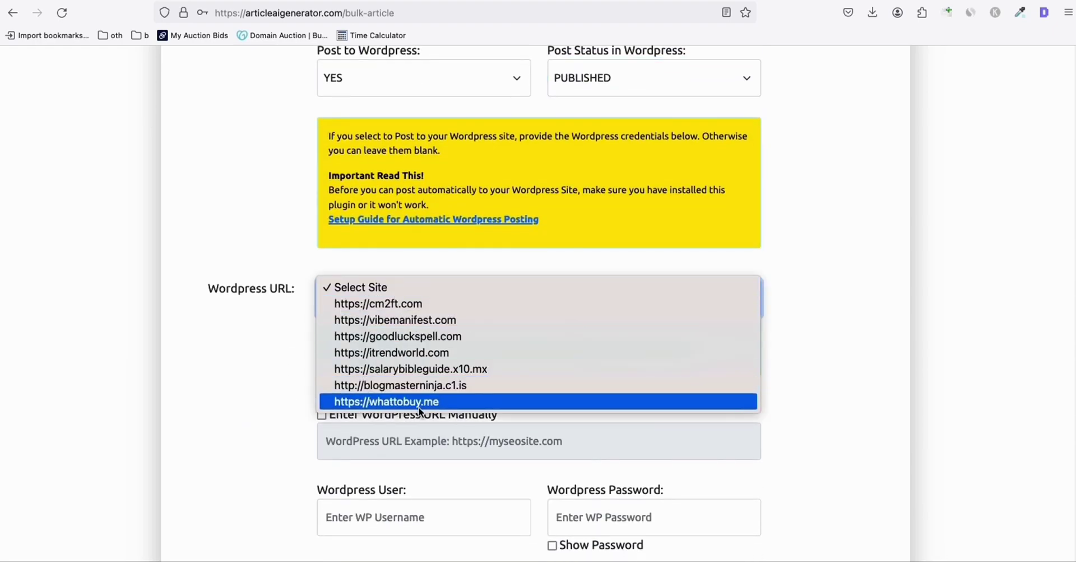
left_click(405, 402)
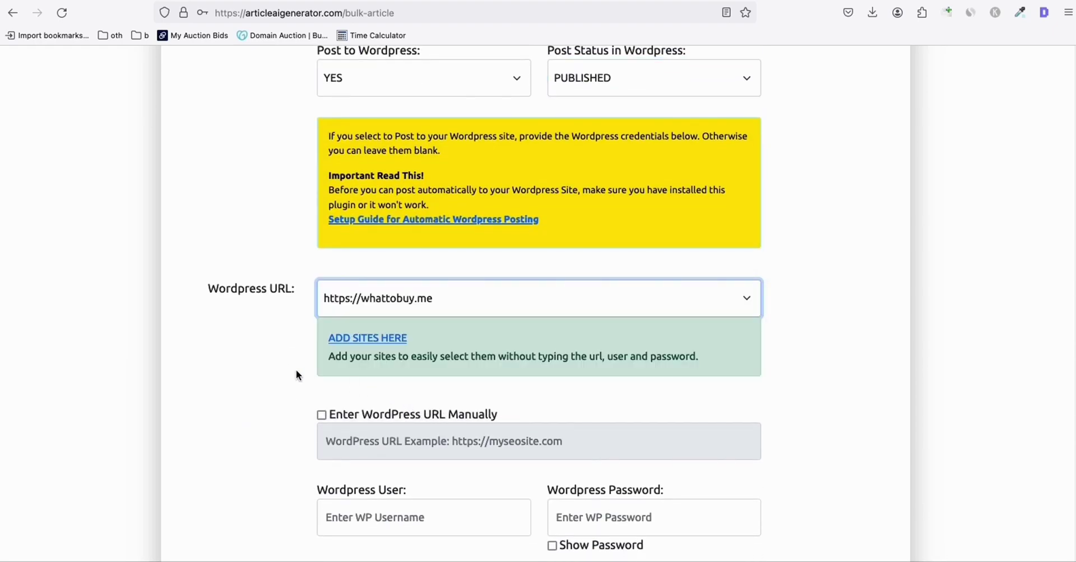
scroll(272, 377, "down", 4)
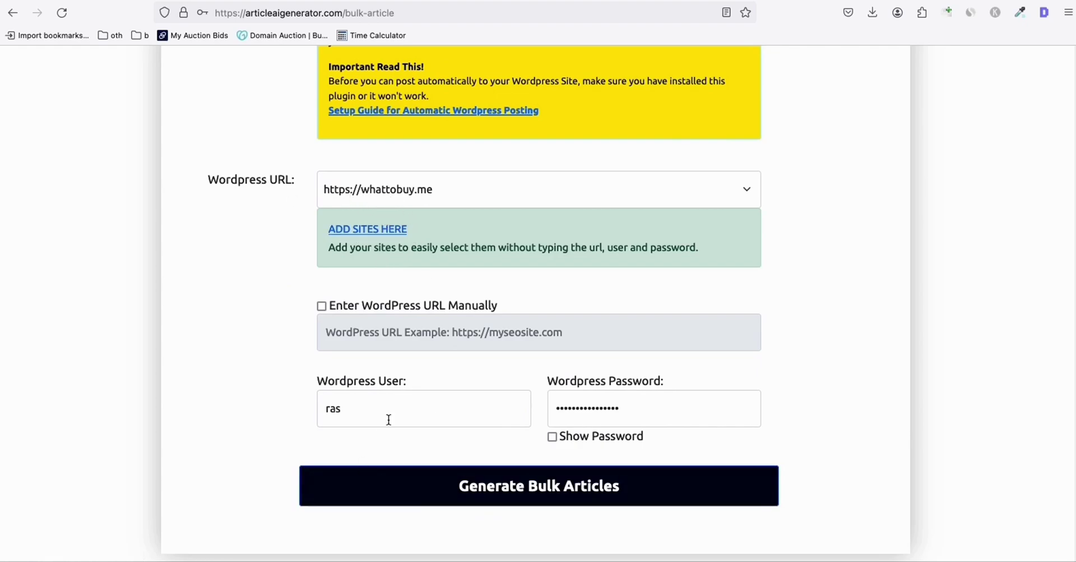
scroll(379, 386, "down", 1)
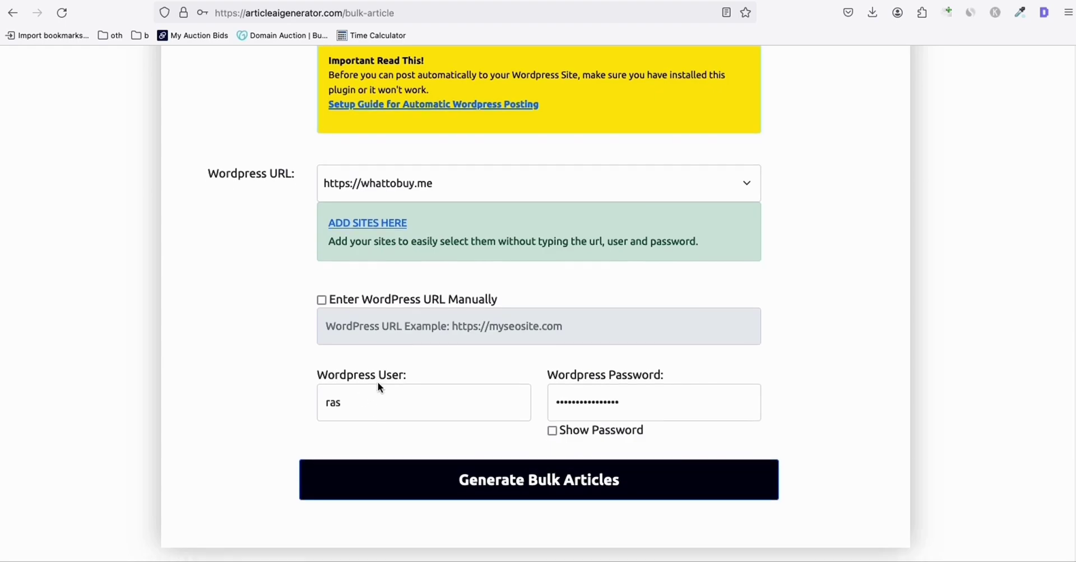
- Confirm Generate BULK Article for the first batch and focus the new empty Keywords / Topics box
left_click(549, 475)
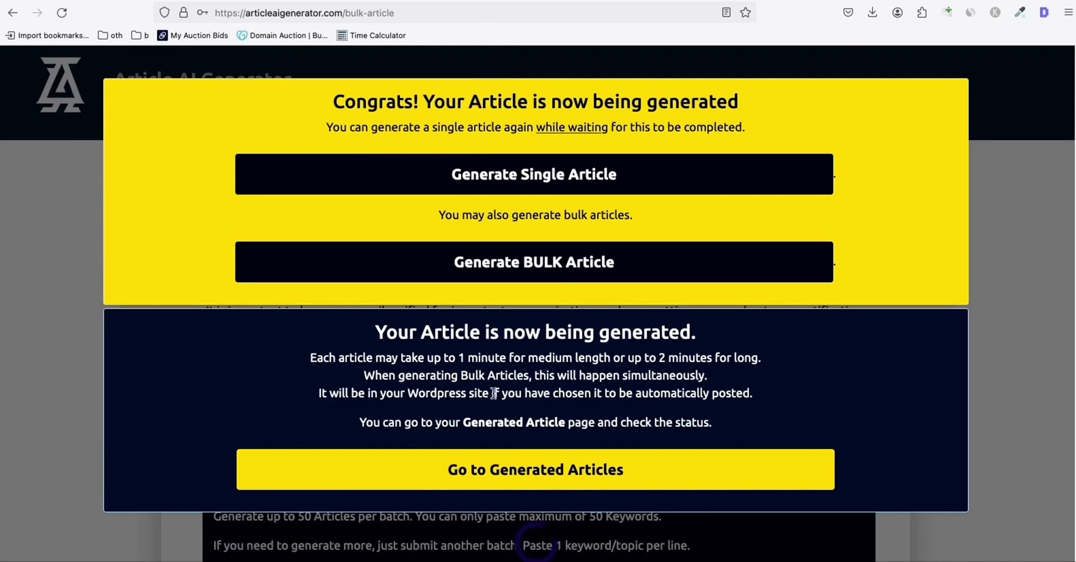
left_click(505, 272)
scroll(426, 291, "down", 5)
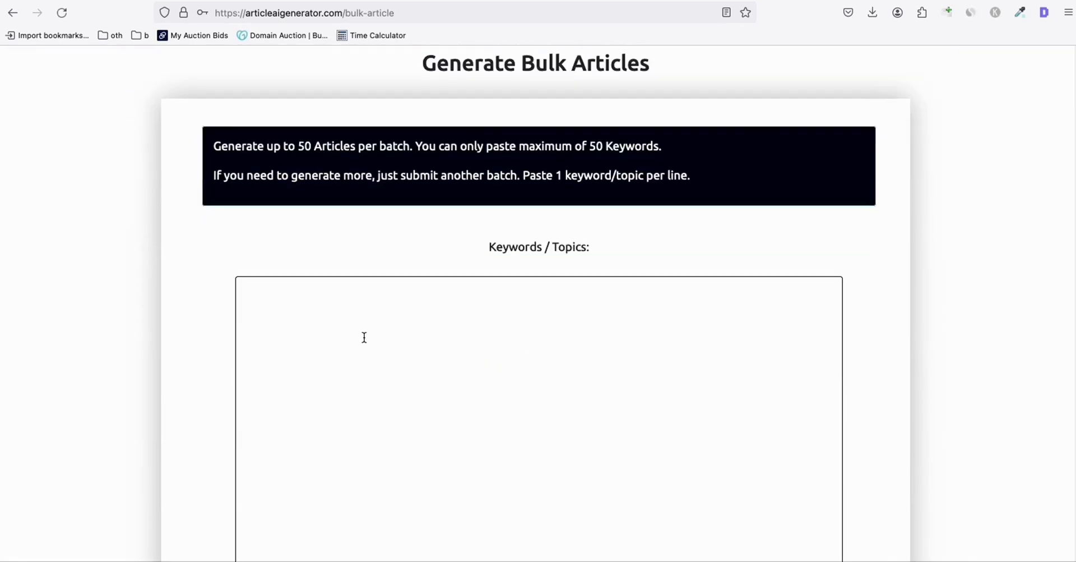
left_click(362, 336)
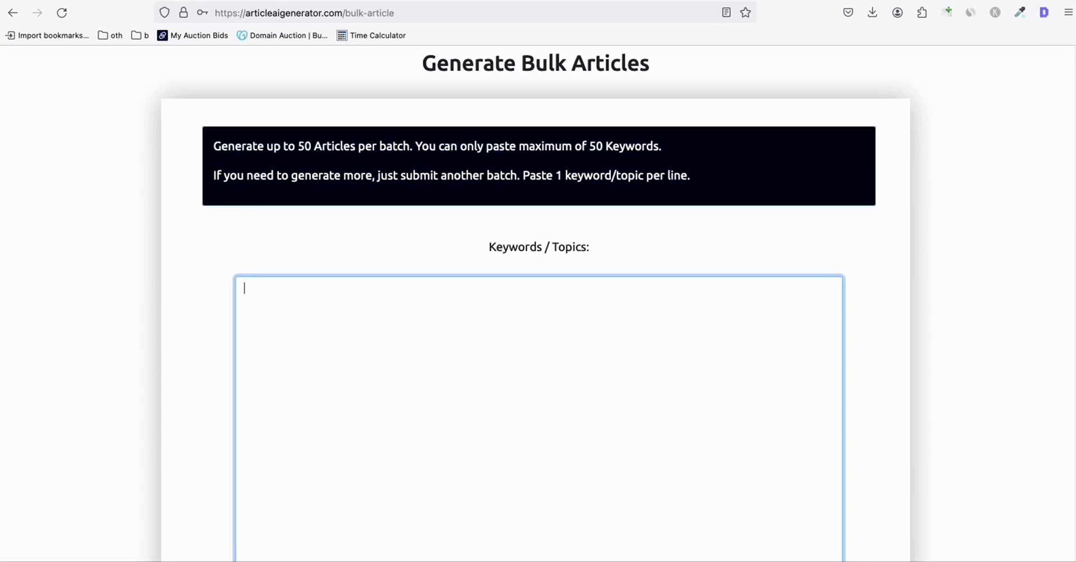
- Copy keywords A51:A100 from the Excel list and return to the browser
key("super+Tab")
scroll(151, 325, "down", 10)
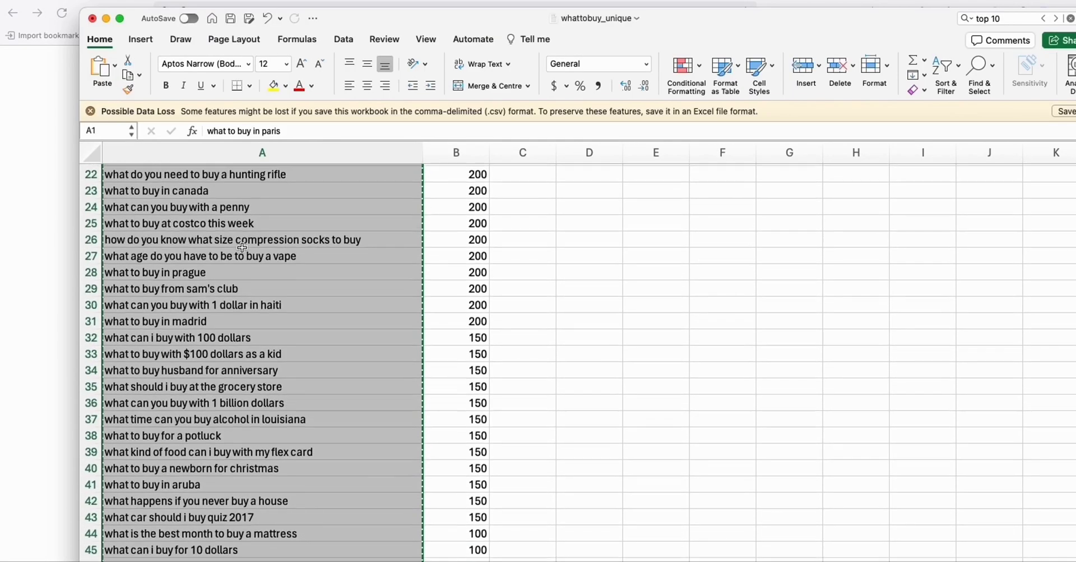
scroll(150, 325, "down", 8)
scroll(150, 325, "down", 4)
left_click(127, 275)
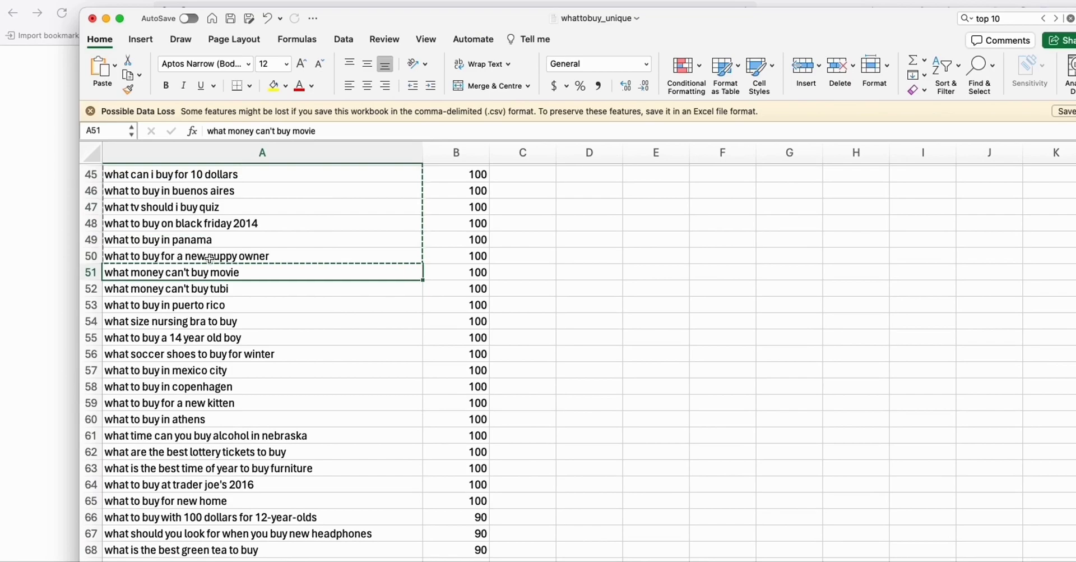
scroll(168, 269, "down", 5)
scroll(209, 263, "down", 2)
scroll(209, 264, "down", 3)
scroll(209, 263, "down", 2)
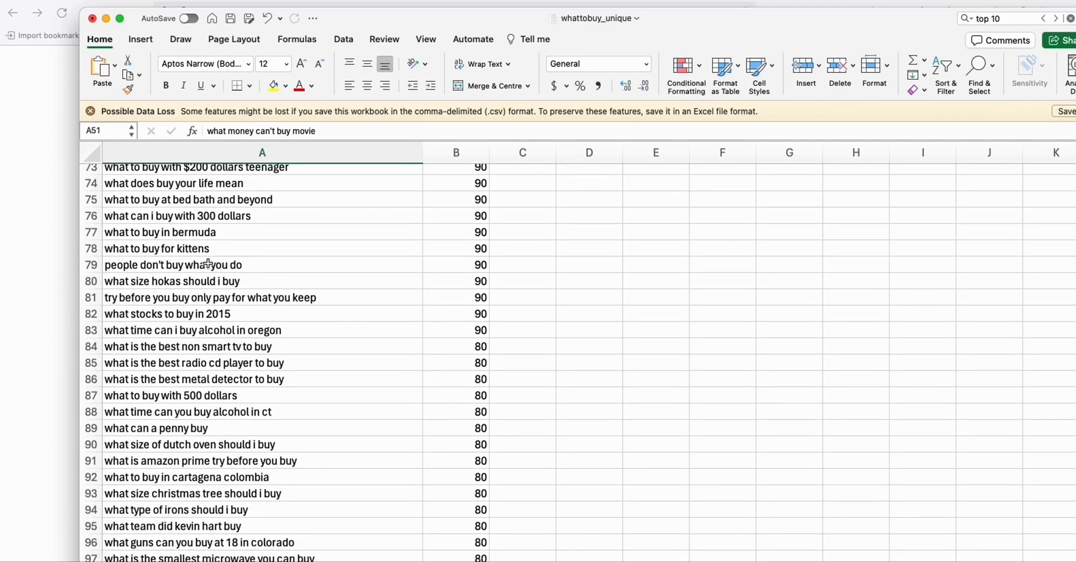
scroll(208, 263, "down", 1)
scroll(208, 264, "down", 2)
left_click(150, 515, "shift")
key("super+c")
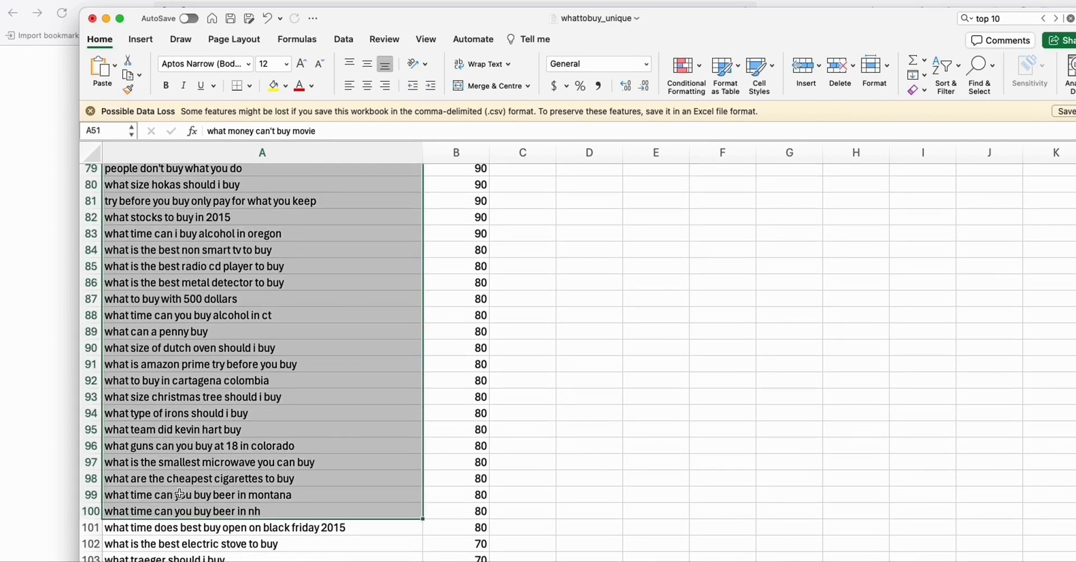
scroll(218, 466, "up", 10)
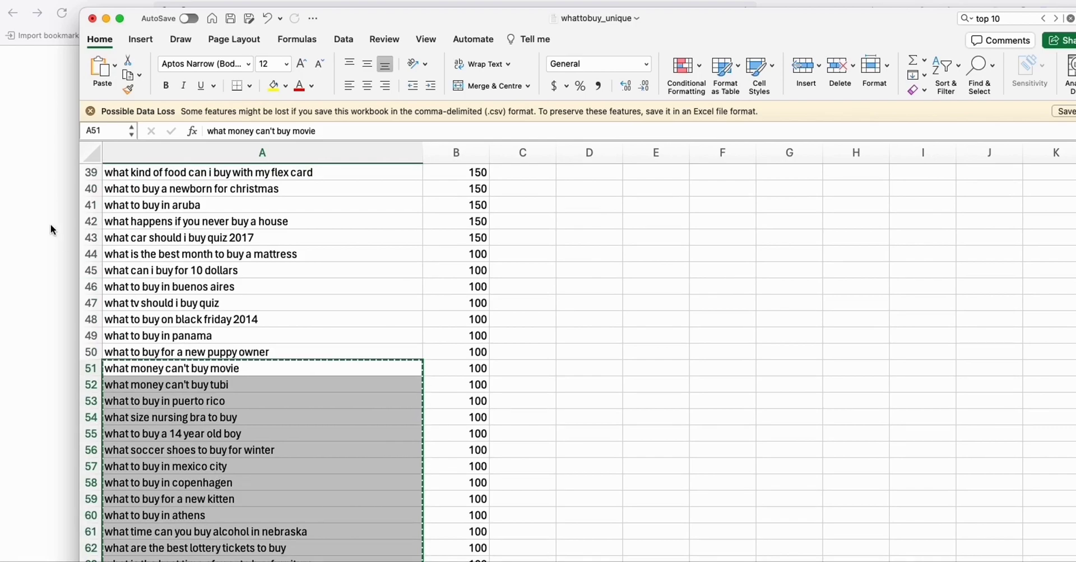
key("super+Tab")
- Paste keywords 51–100 into the Keywords / Topics box
scroll(384, 241, "up", 5)
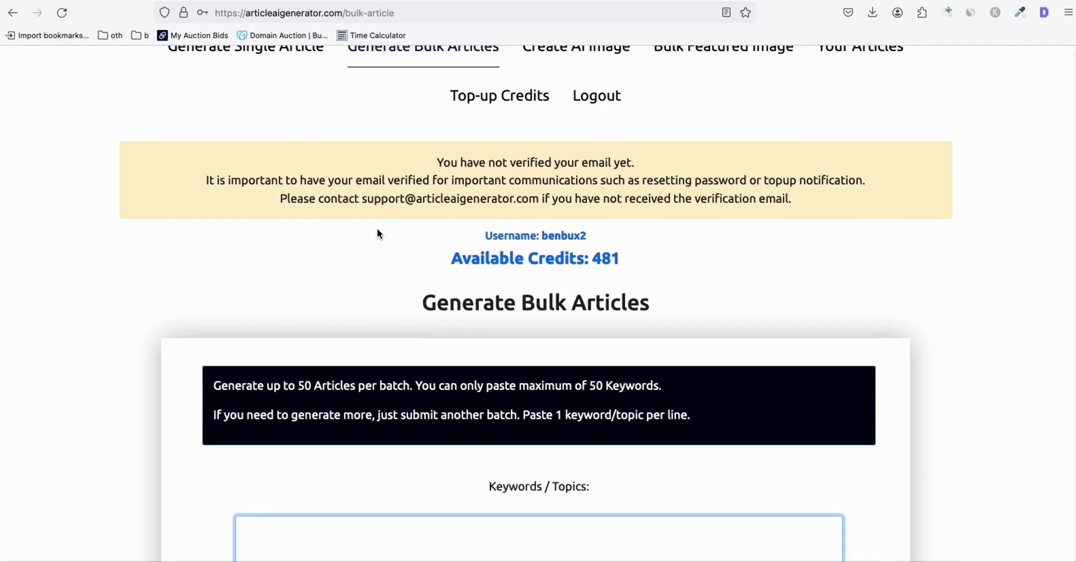
scroll(364, 221, "down", 5)
scroll(336, 236, "down", 5)
key("ctrl+v")
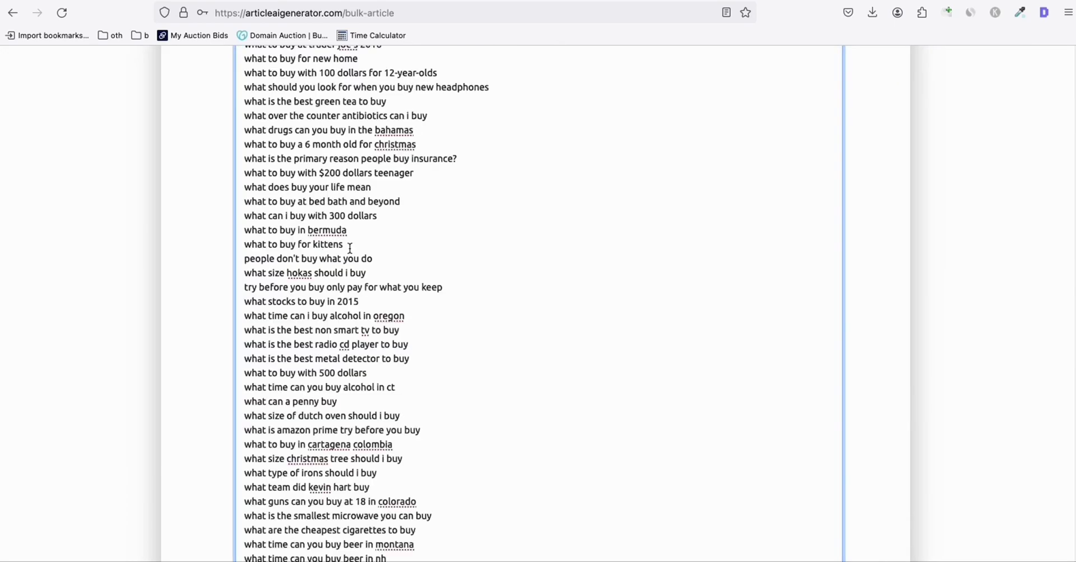
scroll(365, 247, "up", 10)
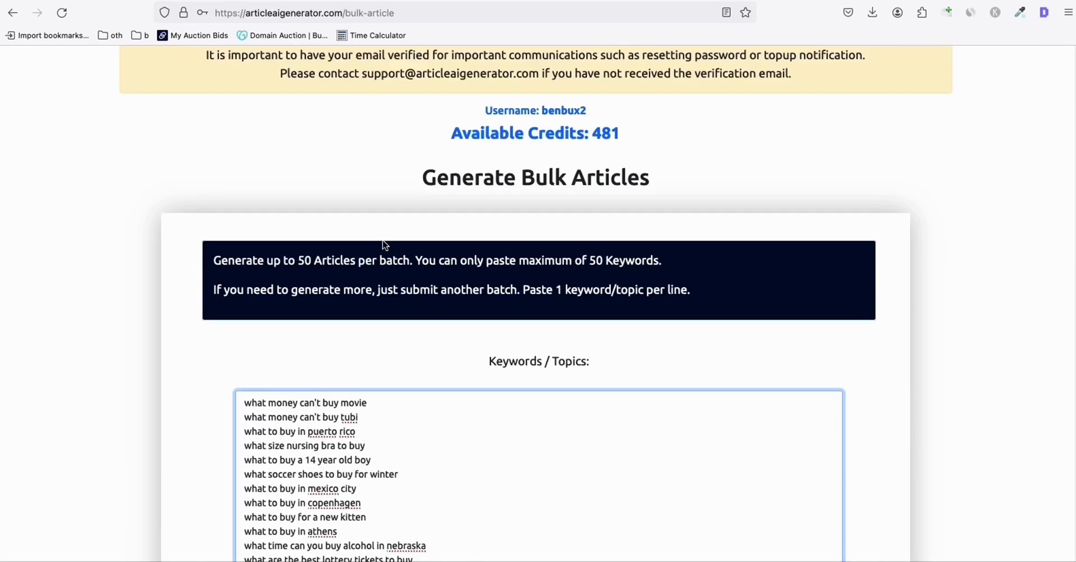
- Turn on featured images and Post to Wordpress with PUBLISHED status
scroll(505, 239, "down", 5)
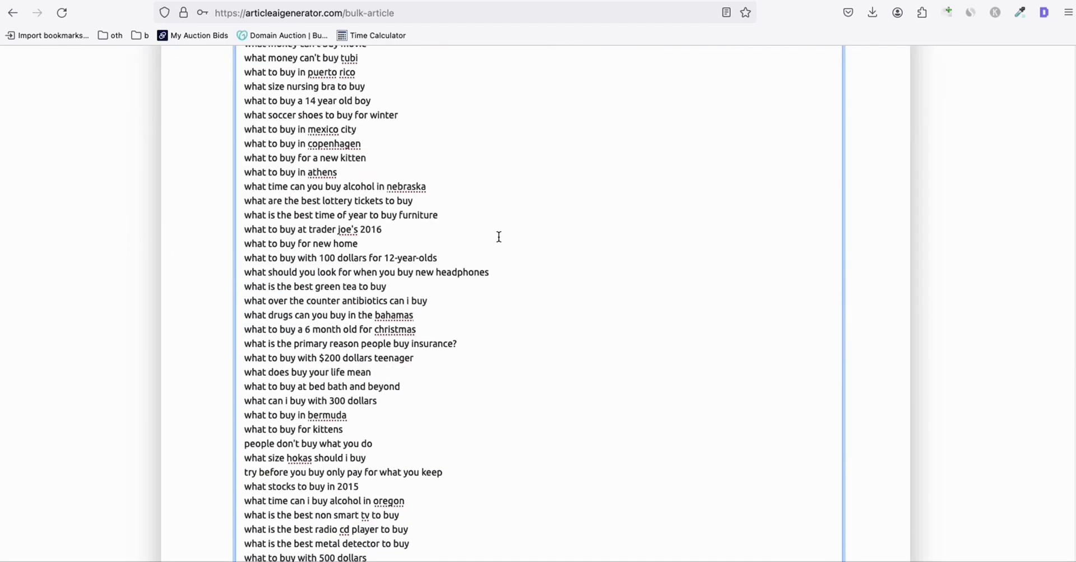
scroll(496, 236, "down", 6)
scroll(489, 242, "down", 4)
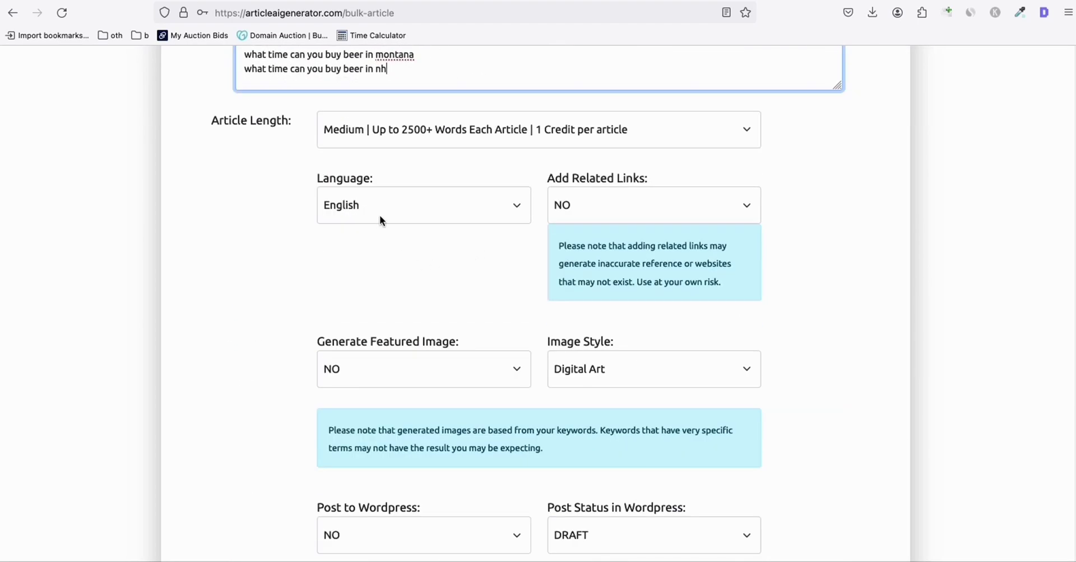
left_click(368, 377)
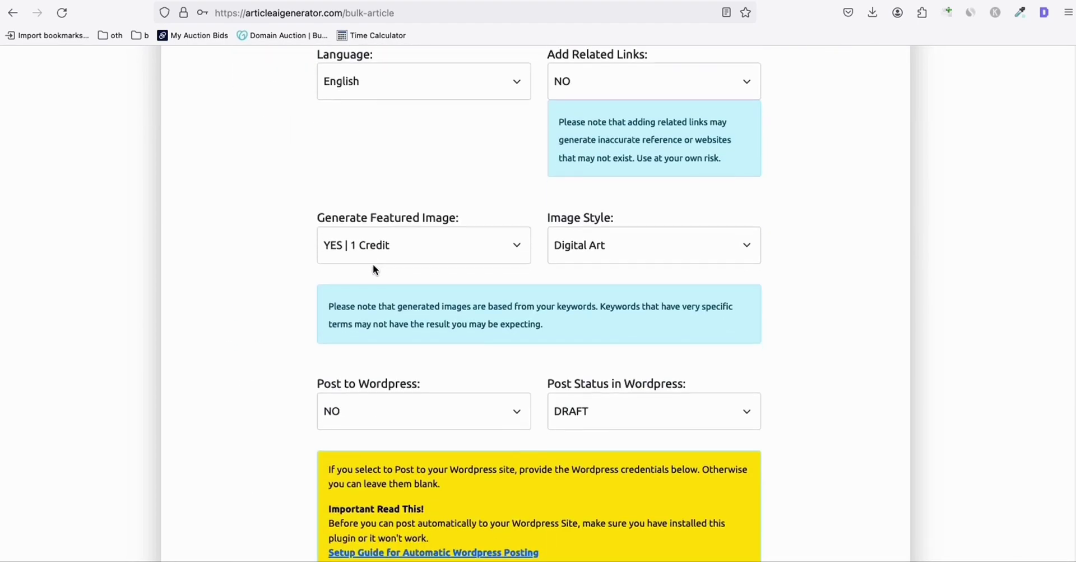
scroll(372, 263, "down", 5)
left_click(386, 284)
left_click(359, 290)
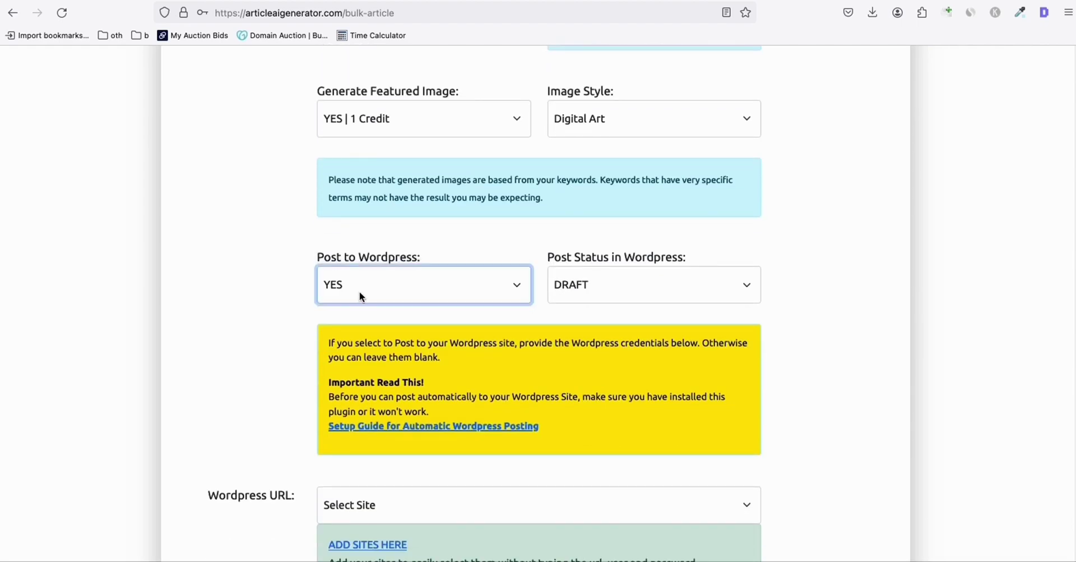
left_click(582, 286)
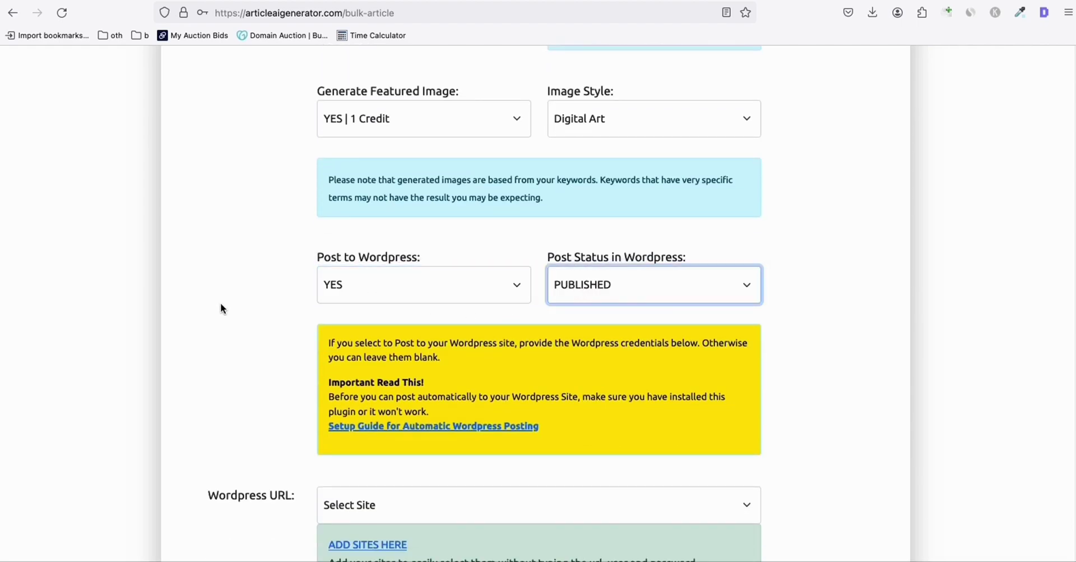
scroll(269, 311, "down", 2)
scroll(325, 323, "down", 3)
left_click(336, 277)
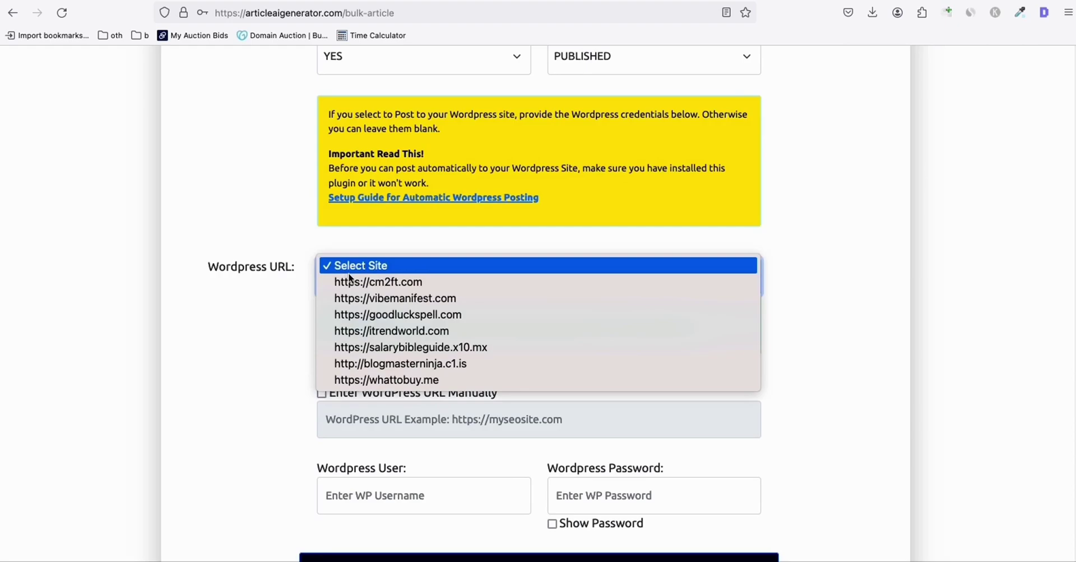
left_click(398, 381)
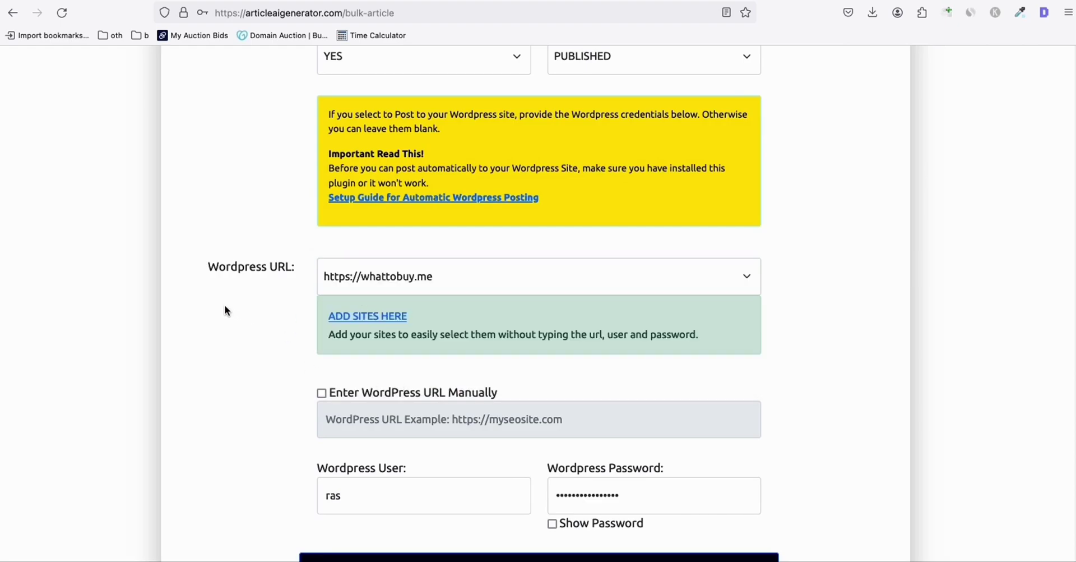
scroll(342, 364, "down", 2)
left_click(507, 459)
left_click(482, 341)
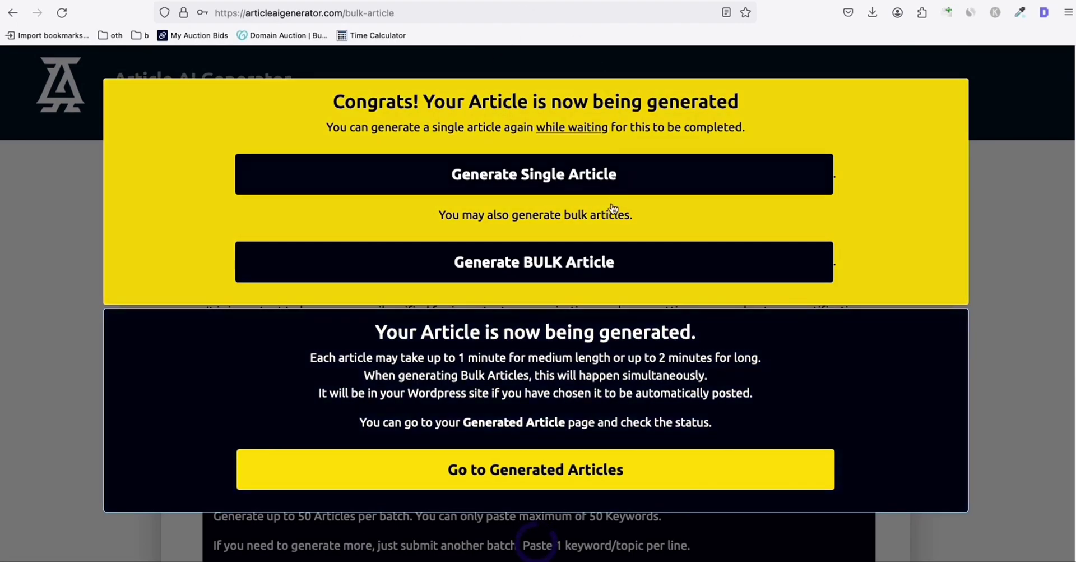
- Open the whattobuy.me All Posts list and reload it to show five posts
left_click(548, 1)
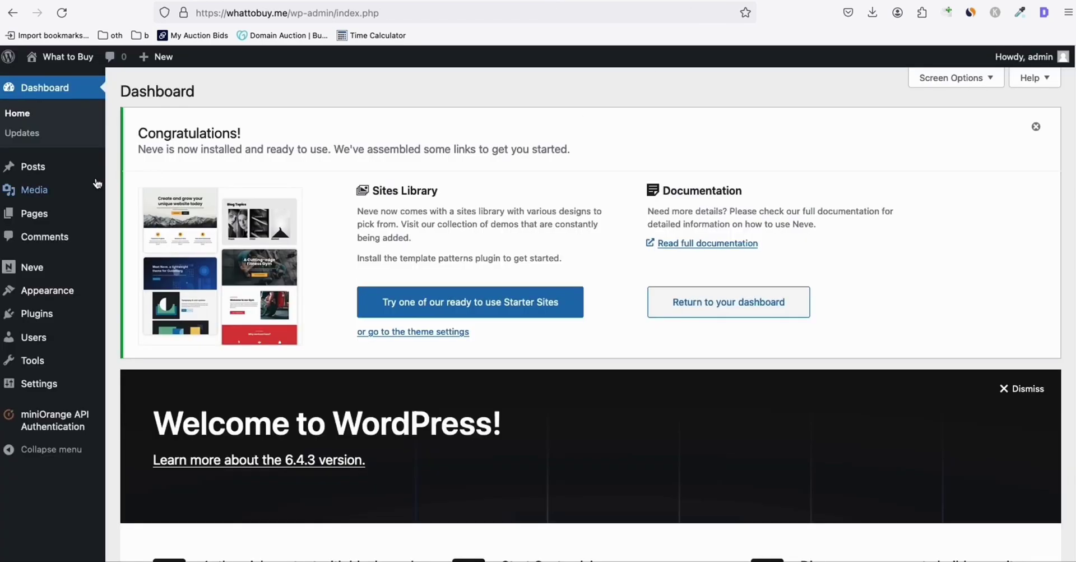
mouse_move(32, 166)
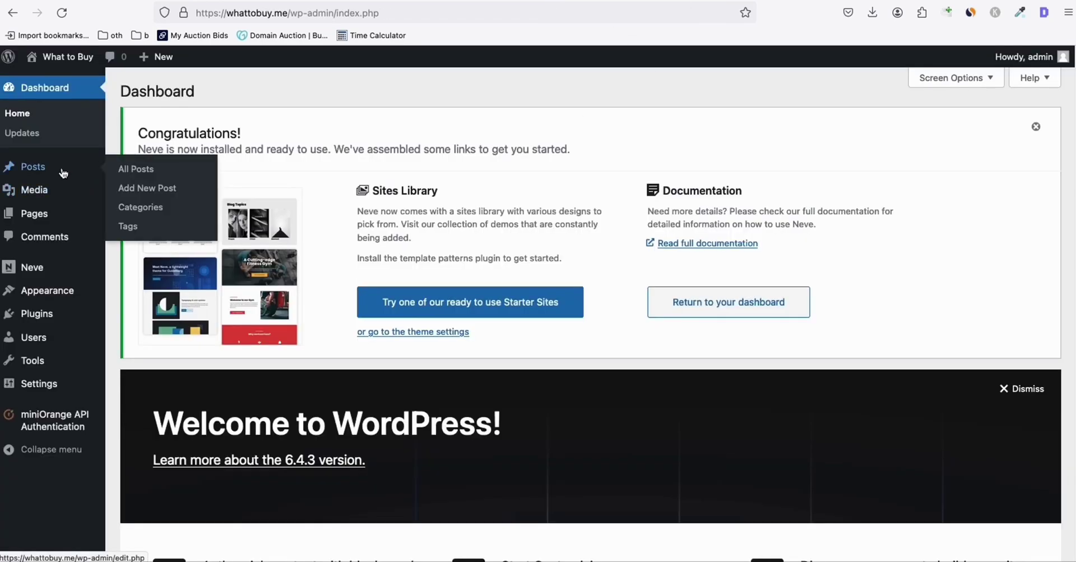
left_click(63, 171)
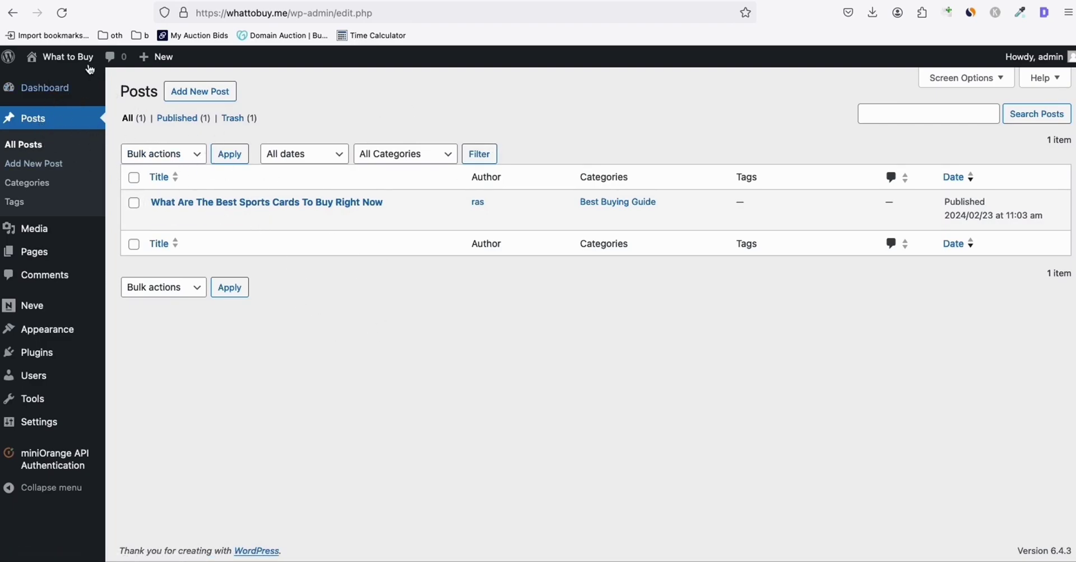
left_click(62, 13)
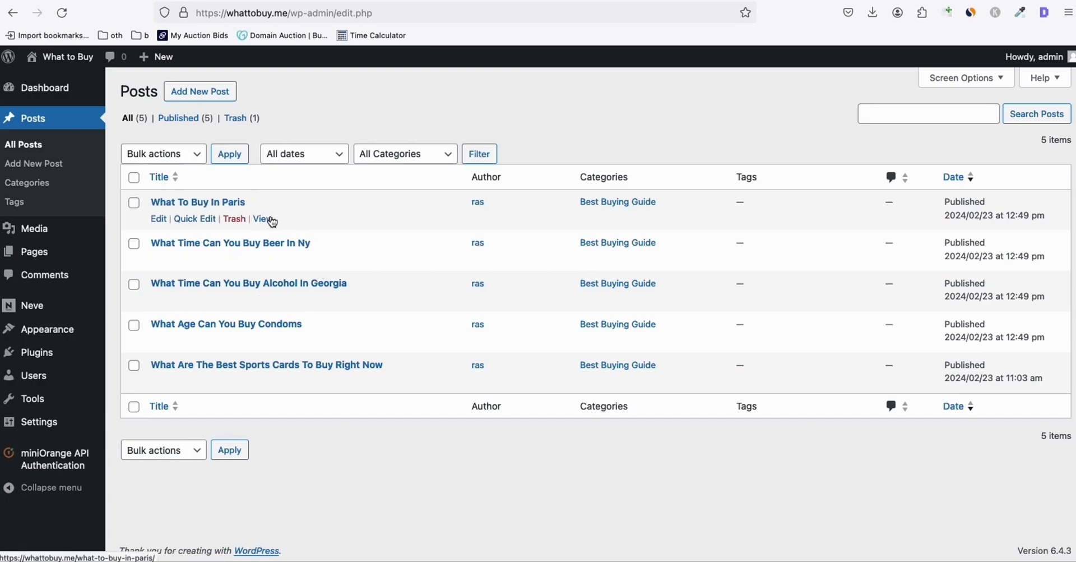
mouse_move(222, 301)
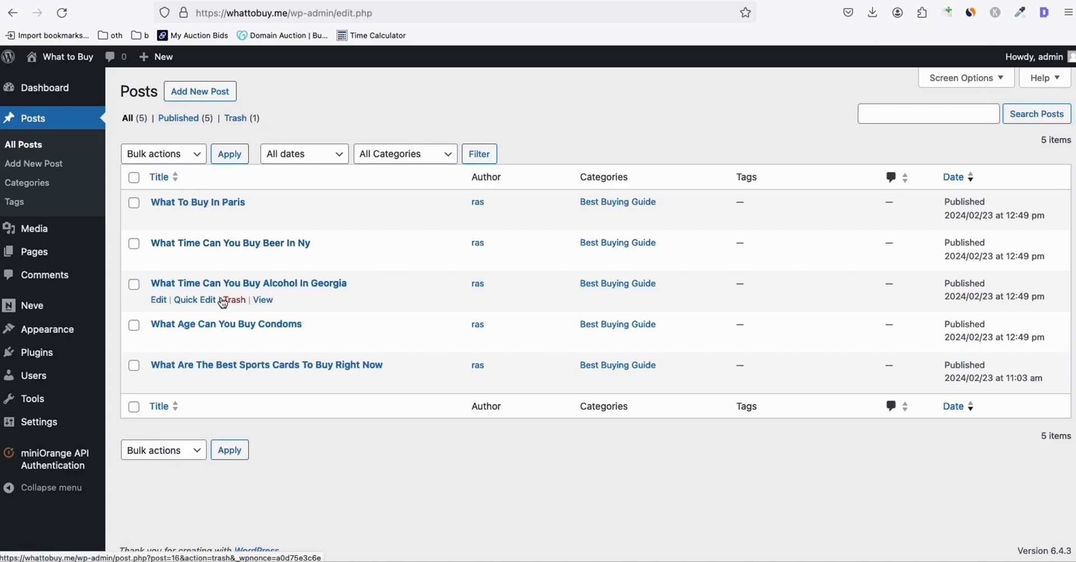
- View 'What Time Can You Buy Alcohol In Georgia' live and read through to its conclusion
left_click(263, 300)
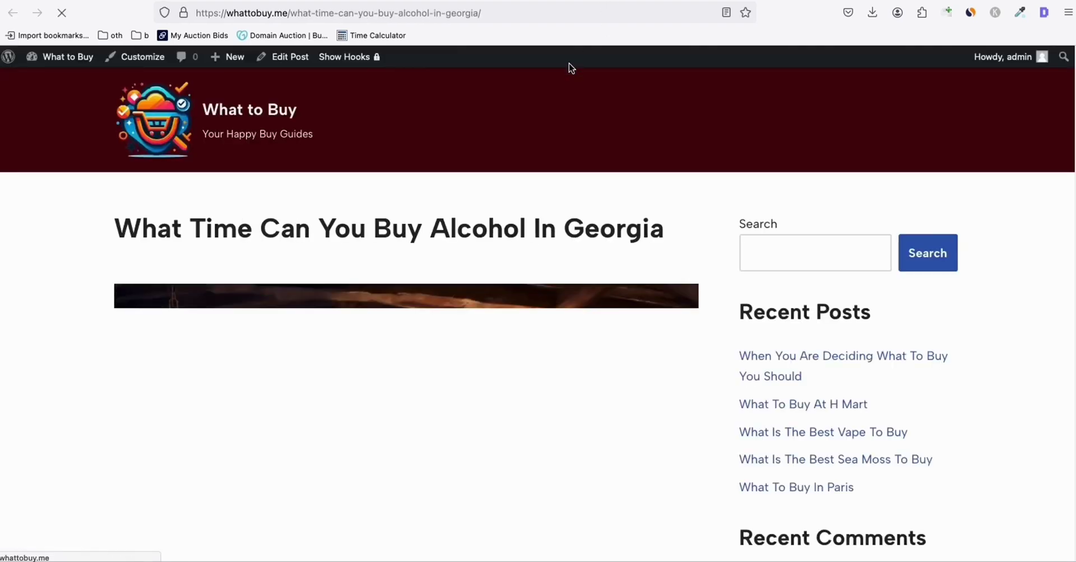
scroll(541, 100, "down", 2)
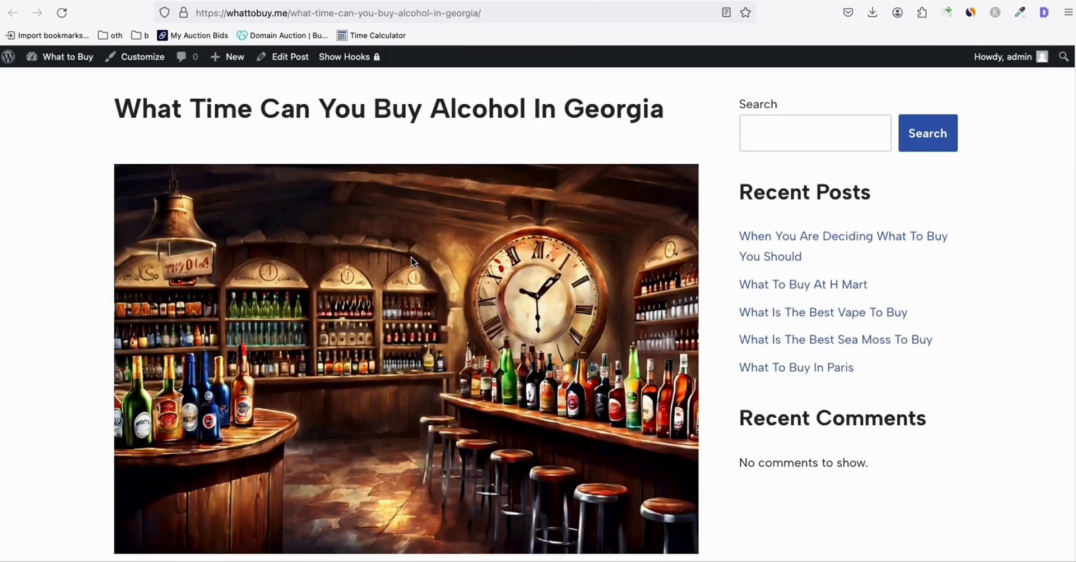
scroll(392, 269, "down", 5)
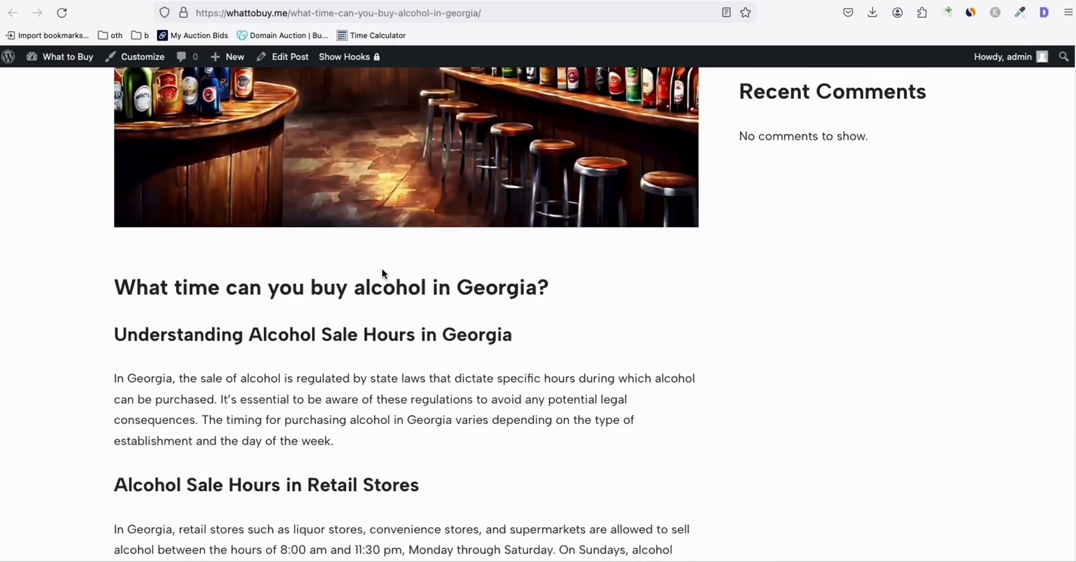
left_click_drag(114, 287, 335, 287)
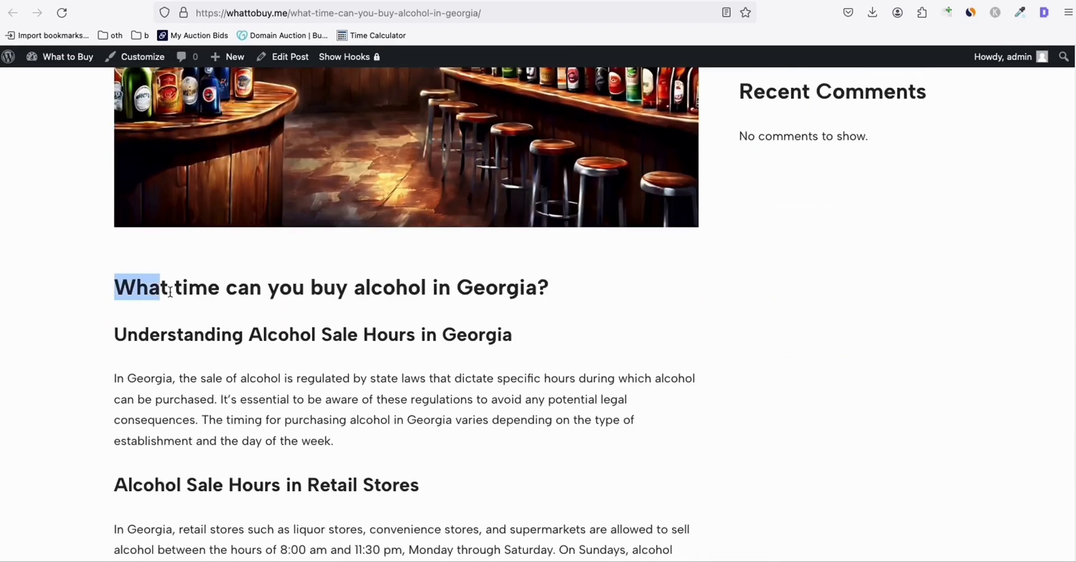
scroll(335, 291, "down", 2)
scroll(335, 298, "down", 4)
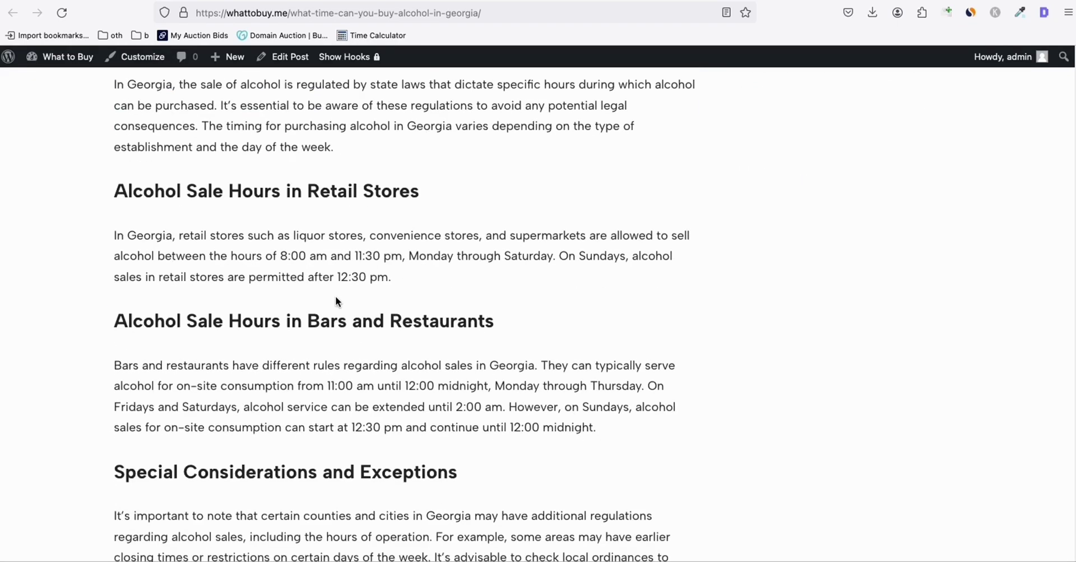
scroll(335, 298, "down", 1)
scroll(335, 298, "down", 2)
scroll(335, 298, "down", 2)
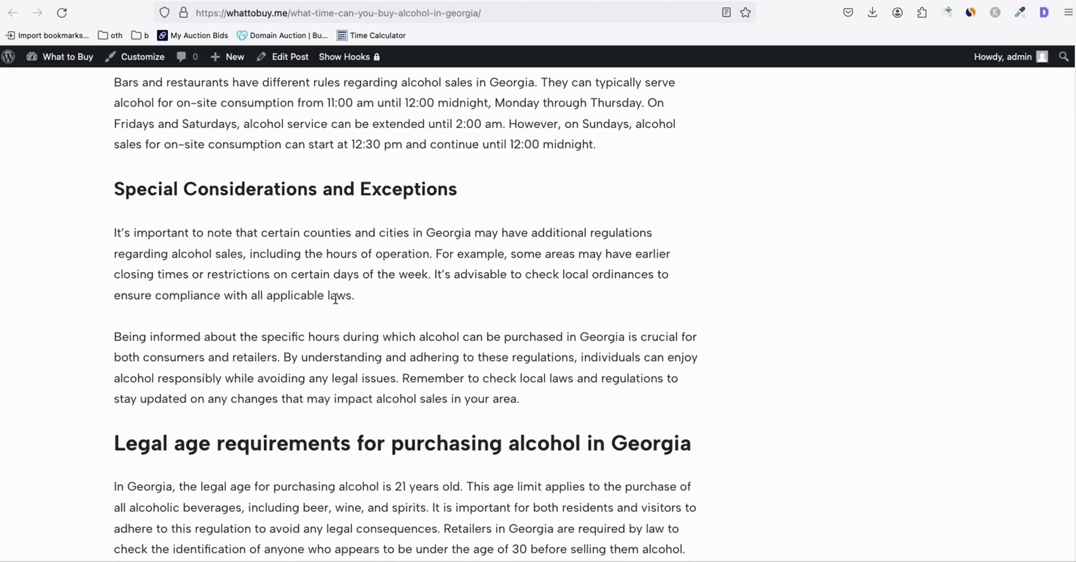
scroll(334, 299, "down", 3)
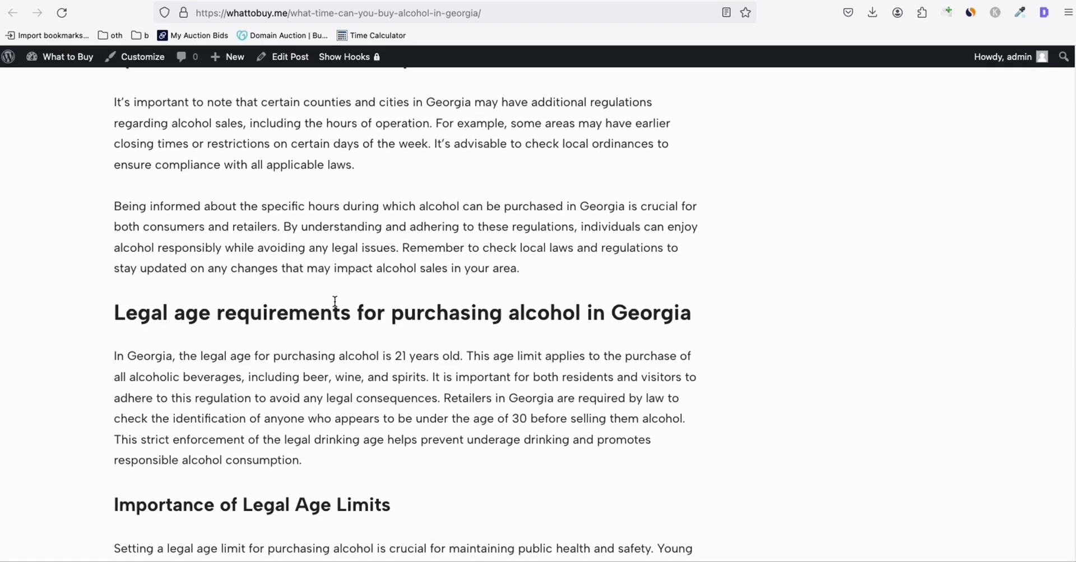
scroll(335, 303, "down", 1)
scroll(335, 303, "down", 3)
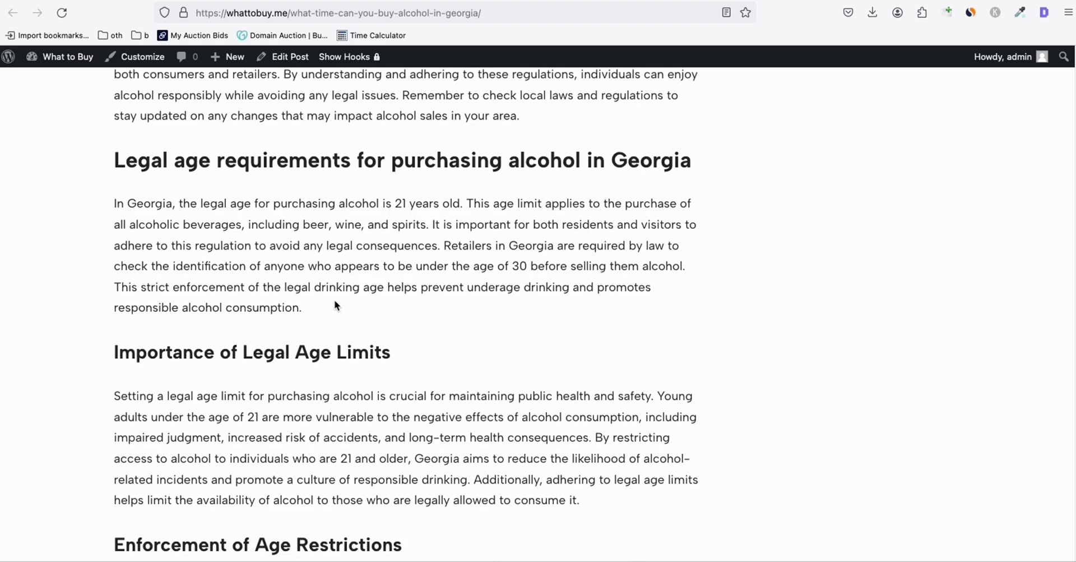
scroll(334, 300, "down", 4)
scroll(331, 314, "down", 4)
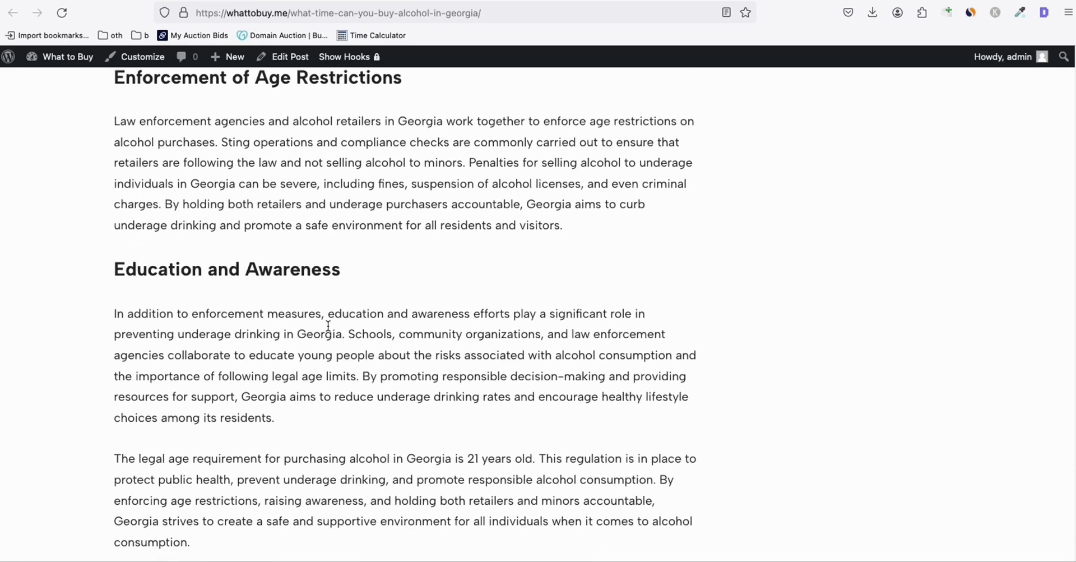
scroll(330, 335, "down", 5)
scroll(327, 333, "down", 4)
scroll(328, 336, "down", 8)
scroll(328, 341, "down", 8)
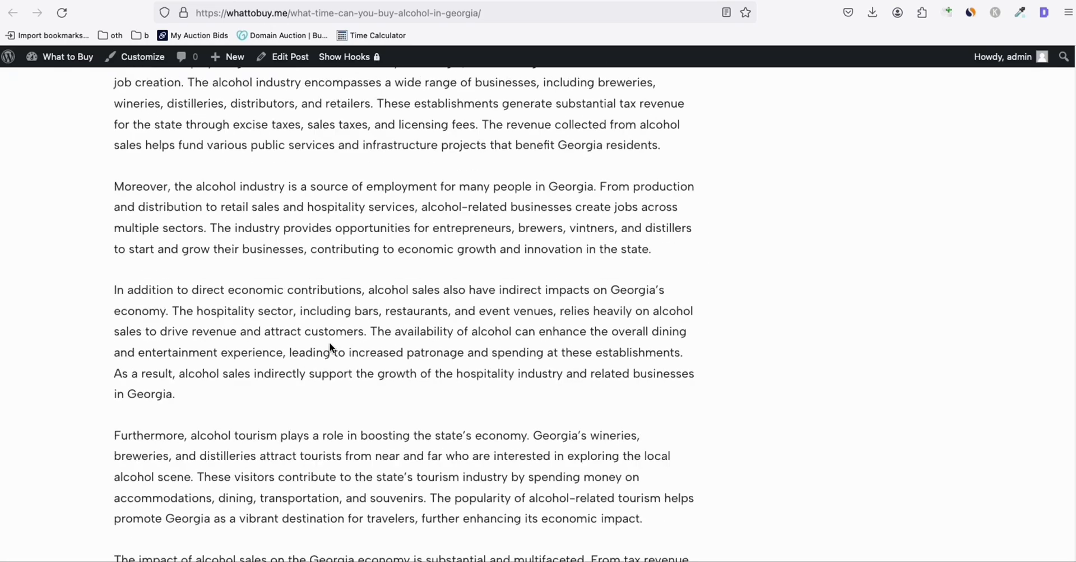
scroll(328, 341, "down", 8)
scroll(328, 344, "down", 10)
scroll(328, 348, "down", 5)
scroll(328, 348, "up", 2)
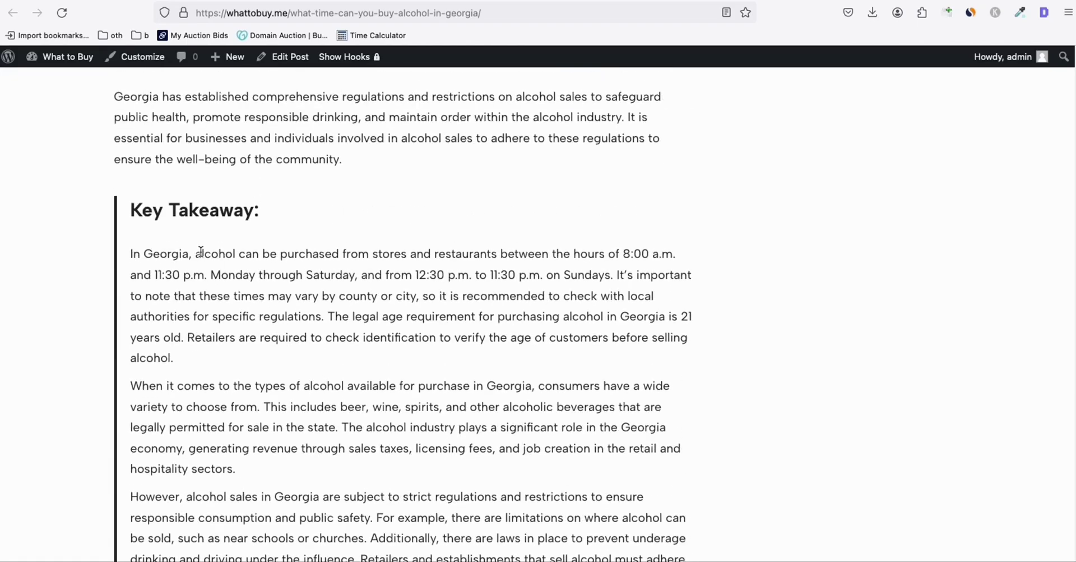
left_click_drag(124, 213, 283, 233)
scroll(291, 253, "down", 5)
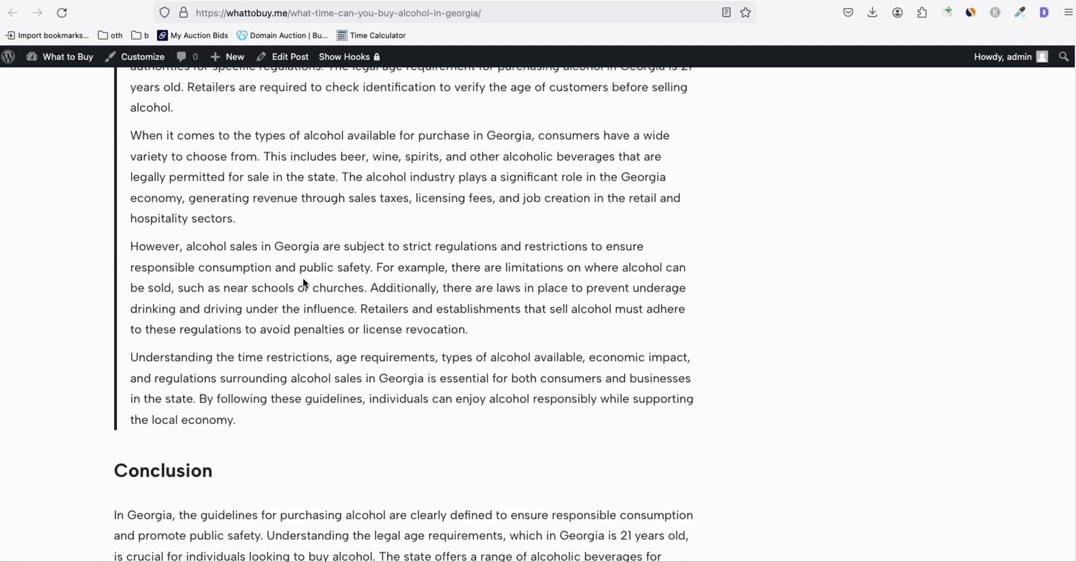
scroll(302, 276, "up", 1)
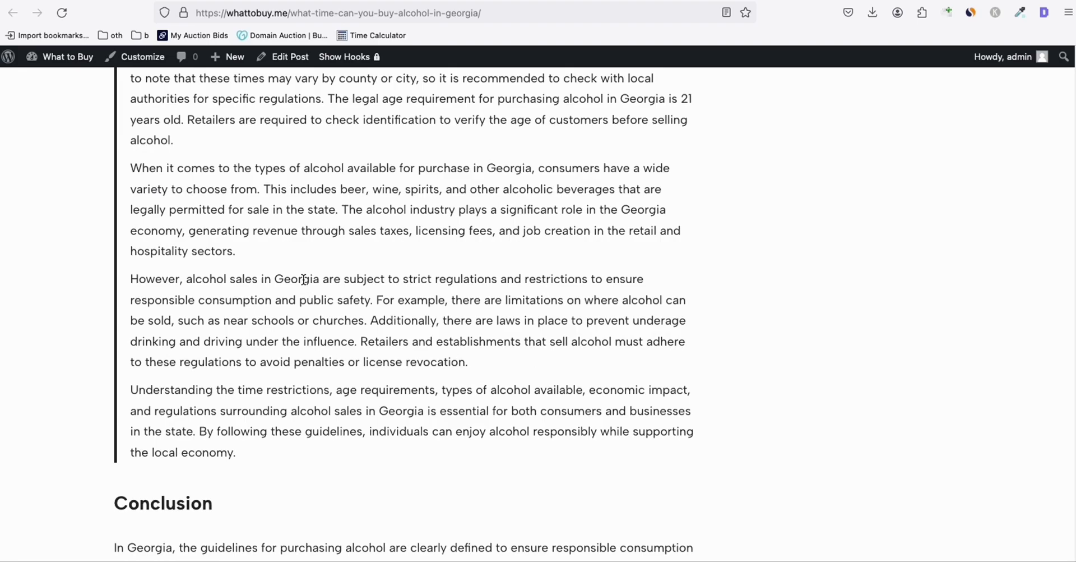
scroll(304, 279, "down", 5)
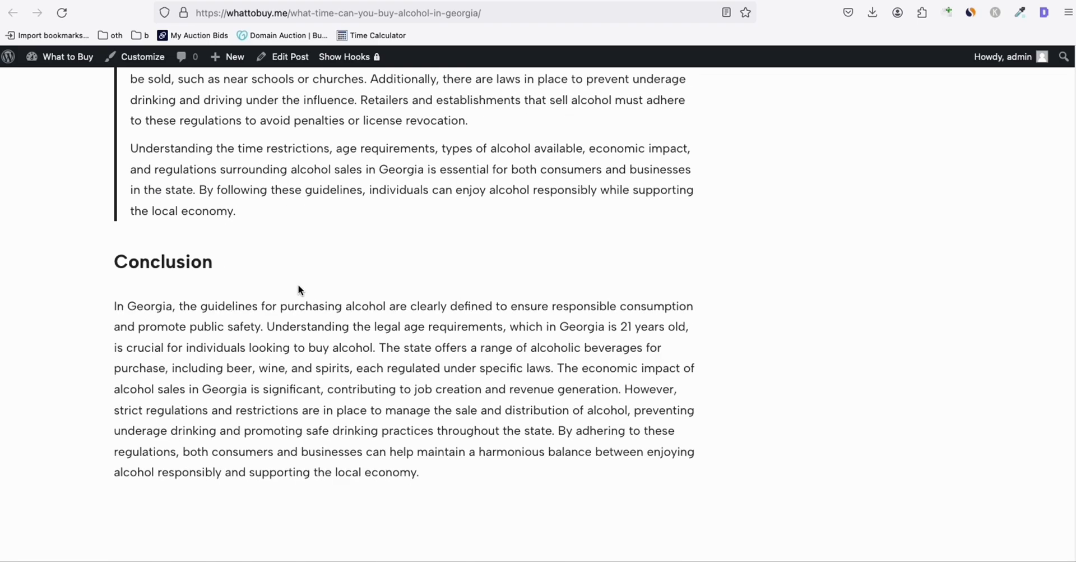
scroll(361, 320, "up", 10)
scroll(361, 320, "up", 10)
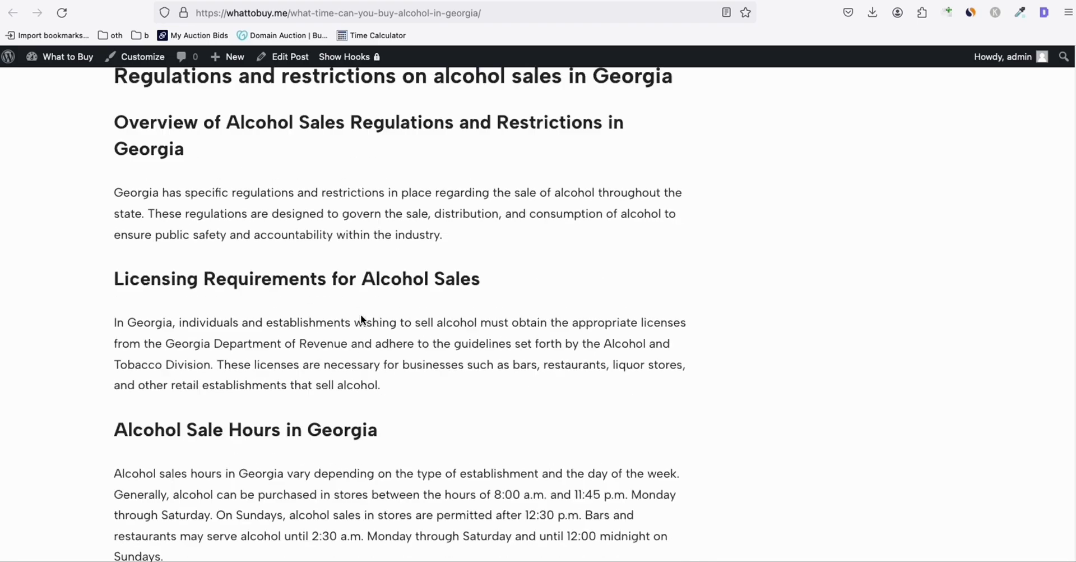
scroll(361, 320, "up", 10)
scroll(361, 317, "up", 10)
scroll(361, 315, "up", 10)
scroll(361, 315, "up", 10)
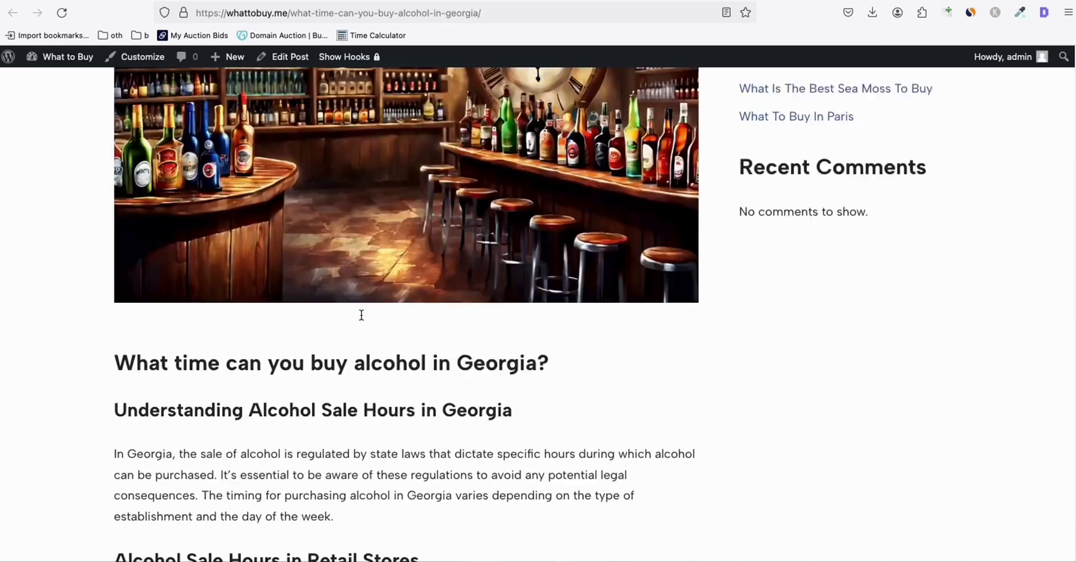
scroll(361, 315, "up", 5)
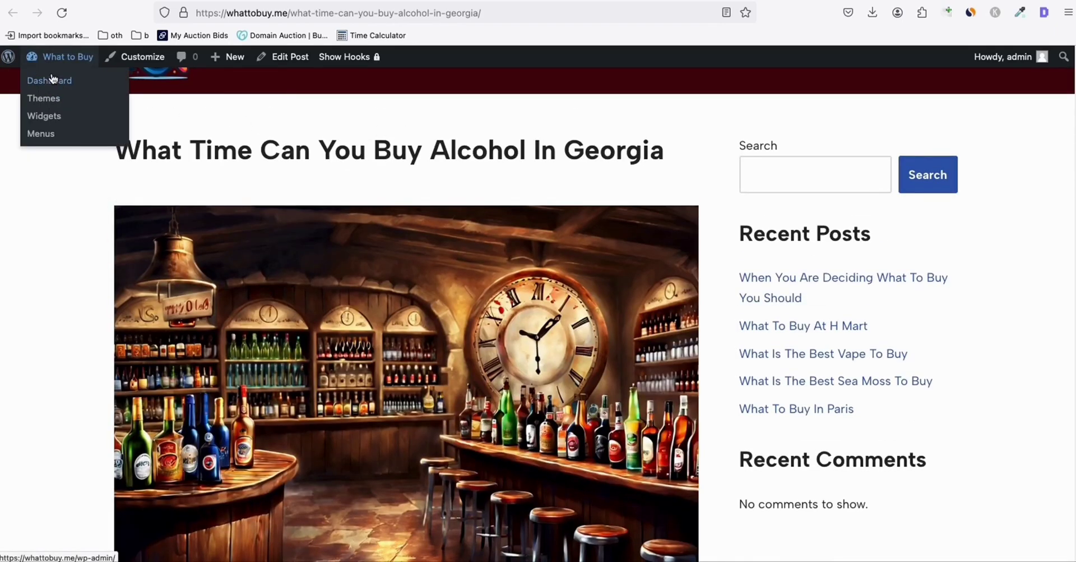
- Go back through the Dashboard to All Posts, now listing 33 published posts
left_click(52, 80)
mouse_move(33, 166)
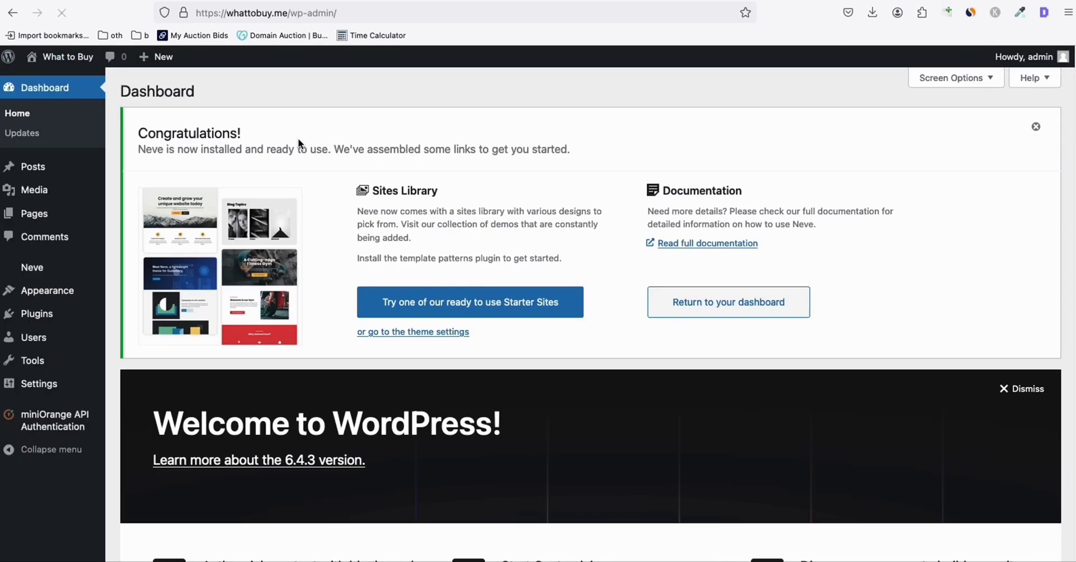
left_click(62, 166)
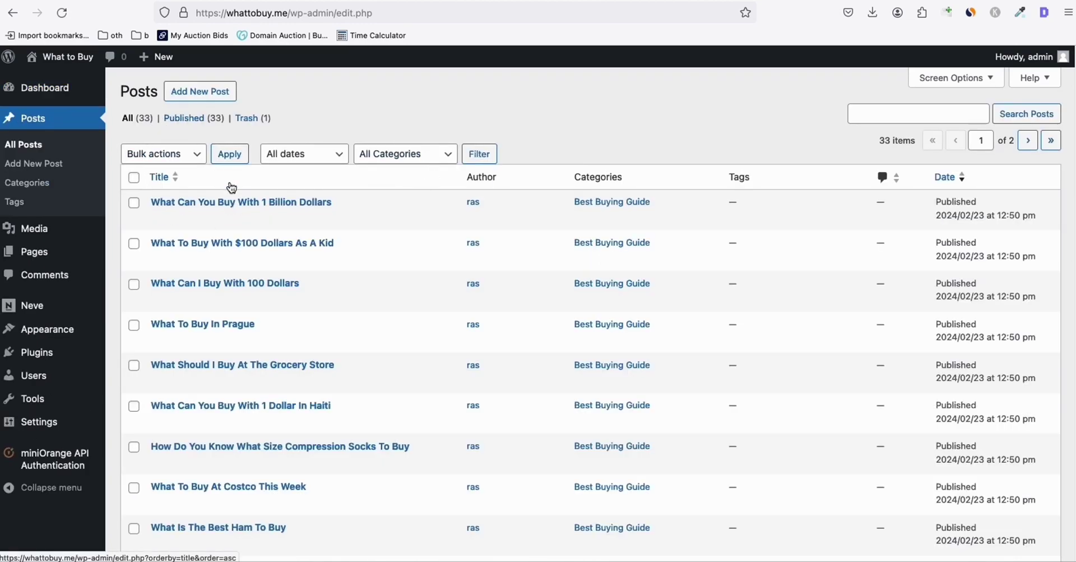
scroll(344, 288, "down", 1)
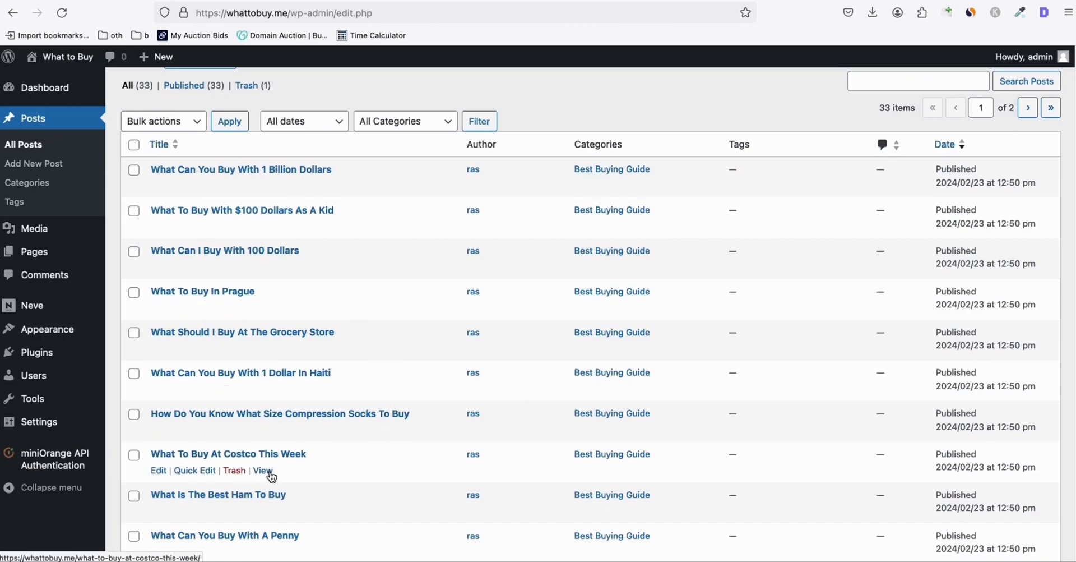
left_click(263, 470)
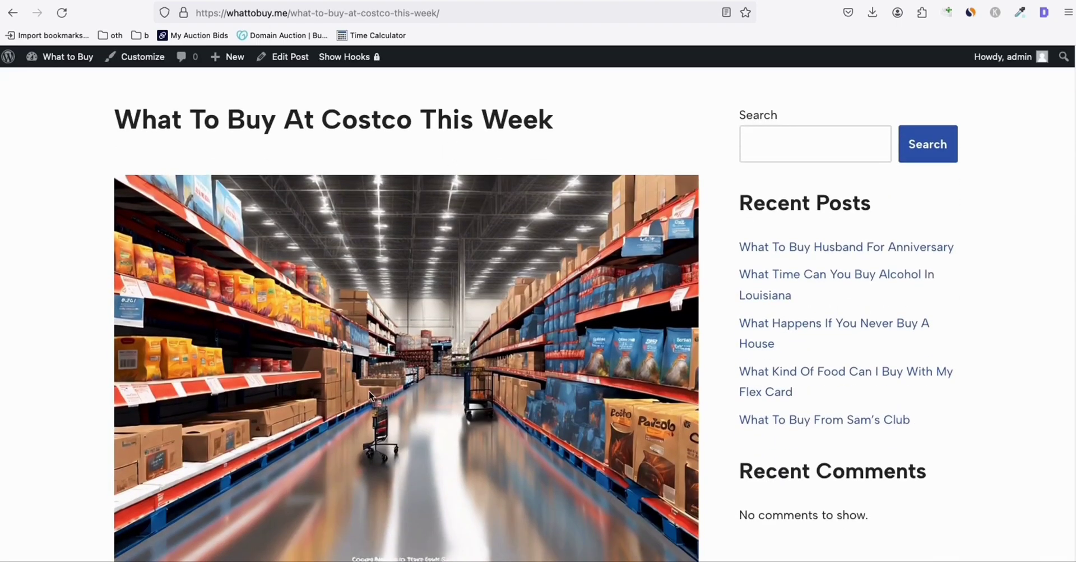
scroll(433, 280, "down", 1)
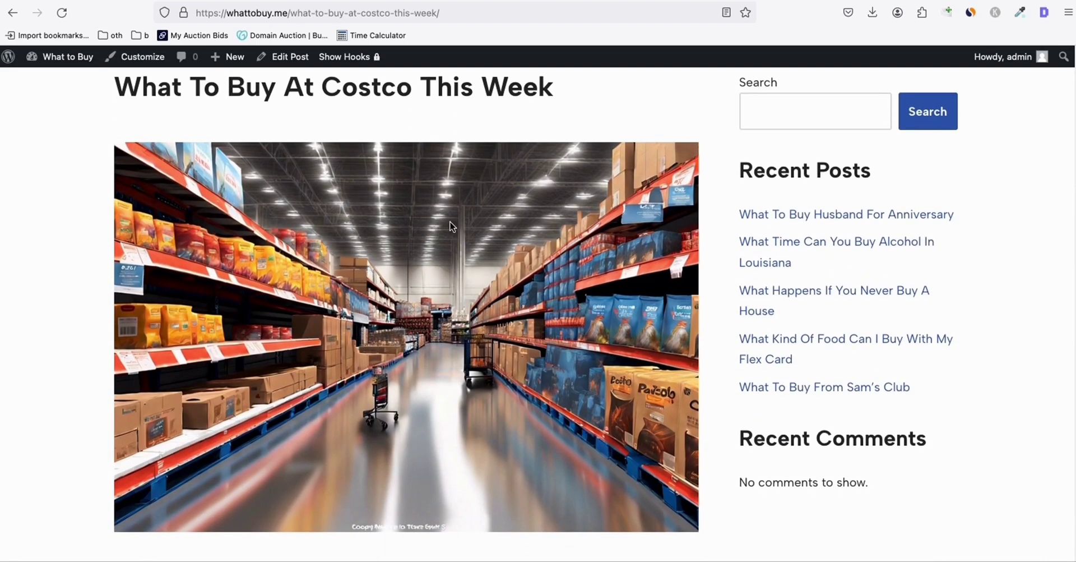
scroll(455, 226, "down", 10)
scroll(455, 230, "down", 4)
scroll(271, 302, "down", 7)
scroll(257, 289, "down", 9)
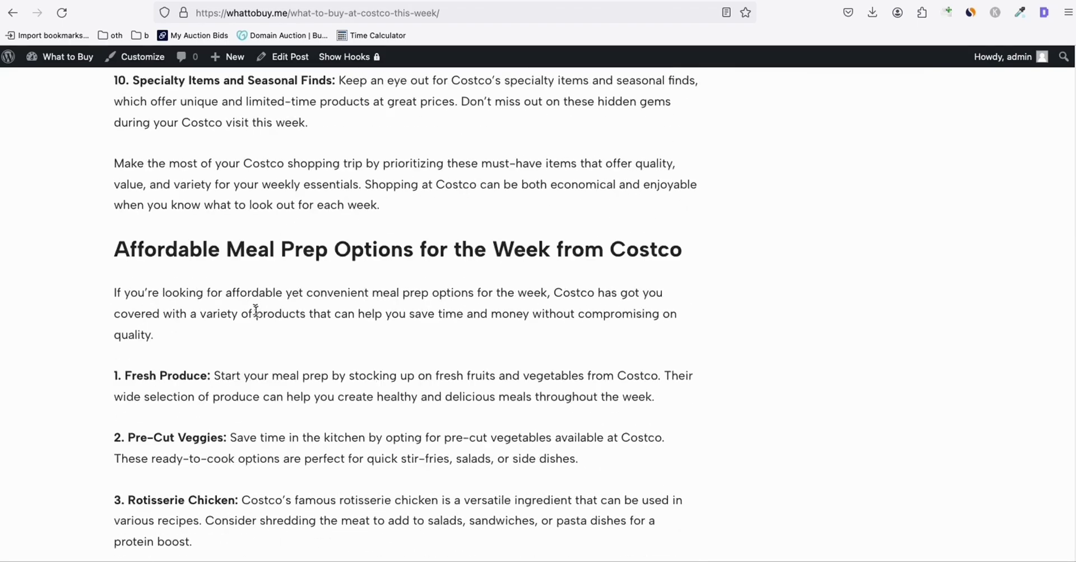
scroll(153, 354, "down", 2)
scroll(152, 354, "down", 9)
scroll(179, 363, "down", 1)
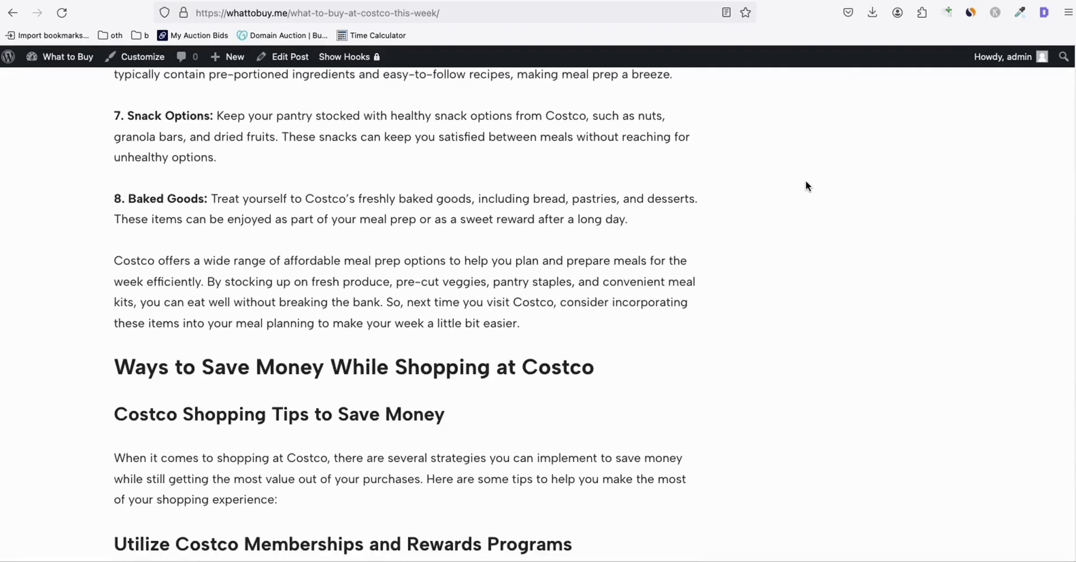
scroll(818, 169, "up", 1)
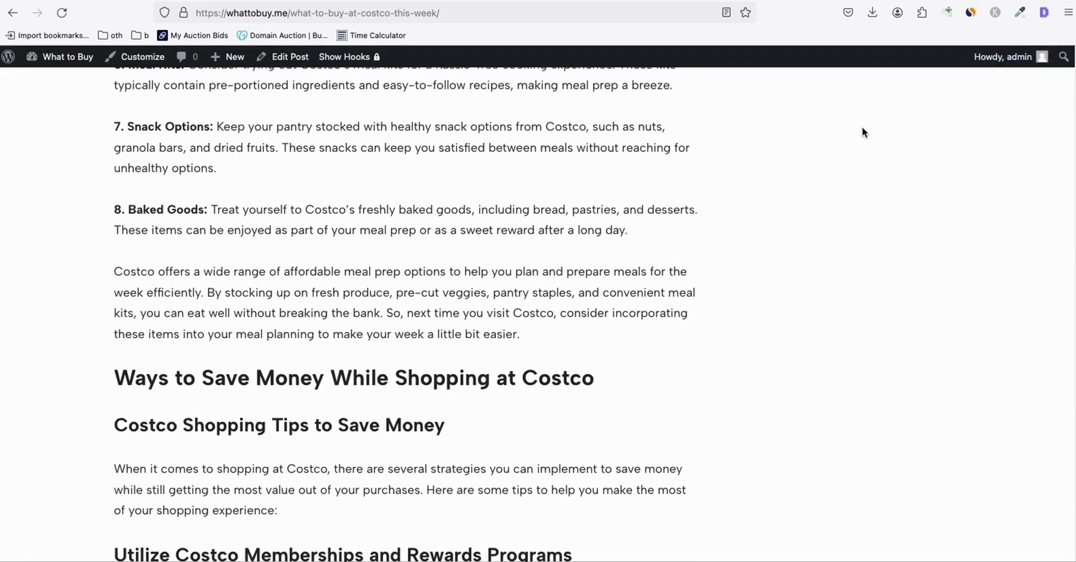
- Check the Costco article's heading outline in the SEO extension's Headings tab, then close it
left_click(1044, 13)
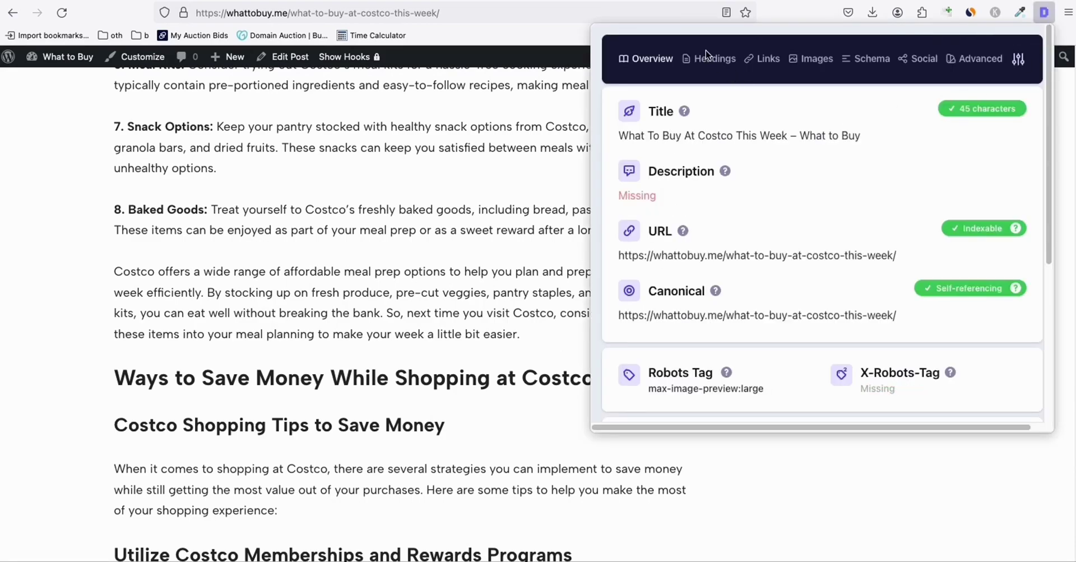
left_click(713, 60)
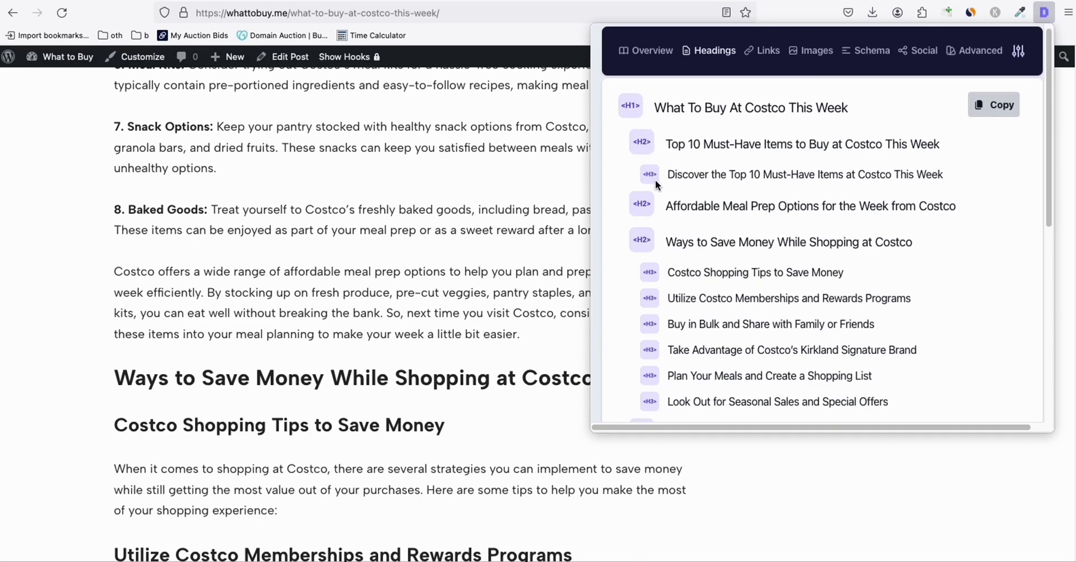
scroll(653, 187, "down", 1)
scroll(684, 221, "down", 1)
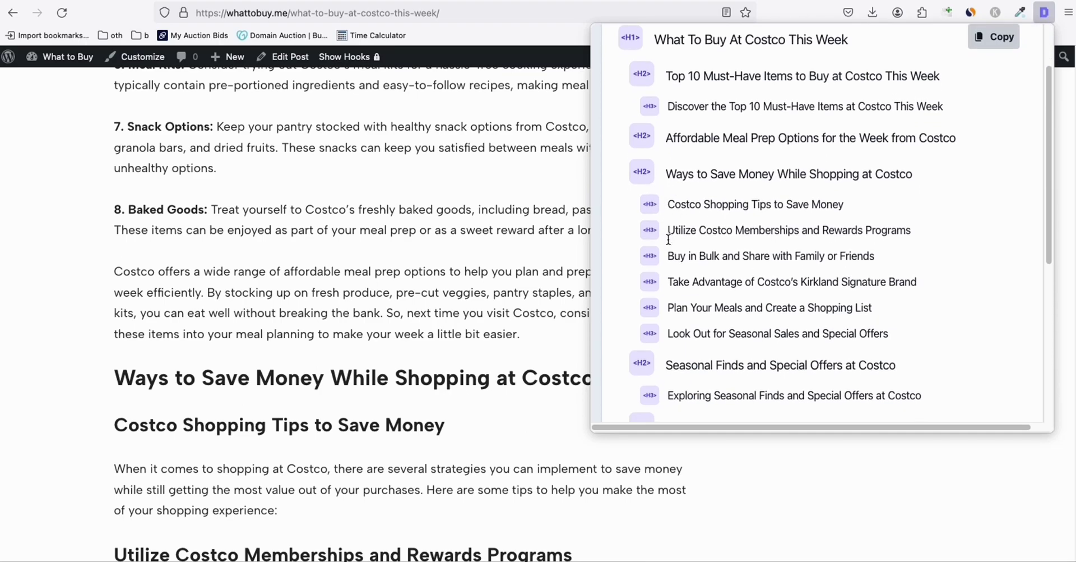
scroll(669, 263, "down", 2)
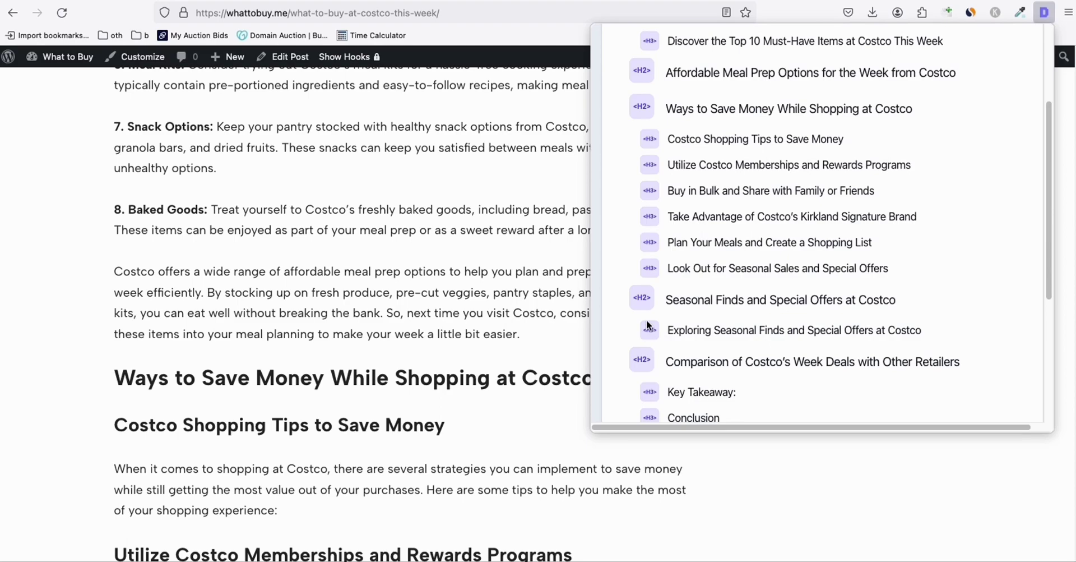
left_click(436, 302)
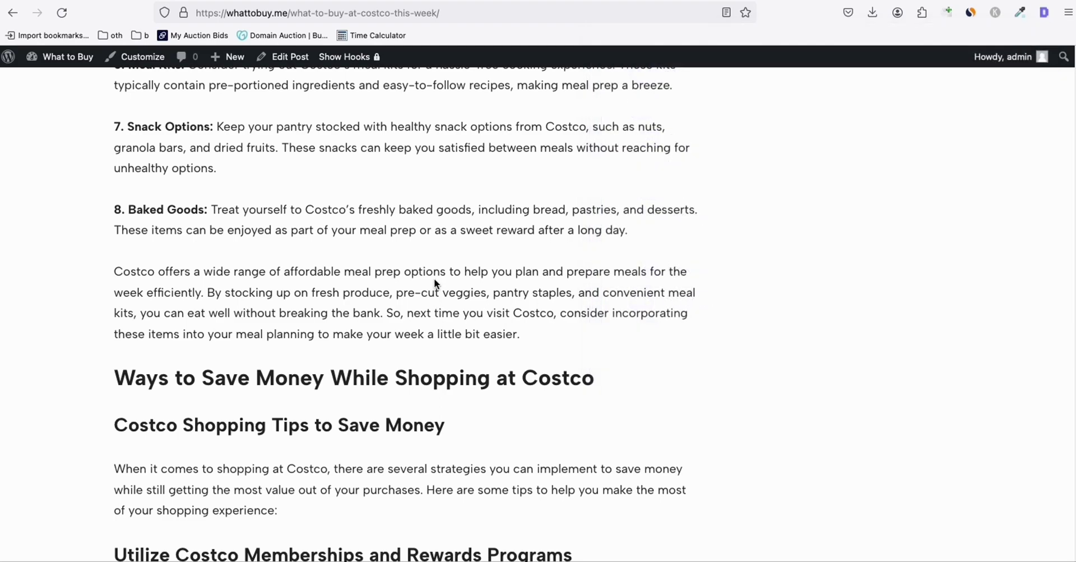
- Scroll through the remaining sections to the Conclusion and go back to the Posts list
scroll(448, 206, "down", 4)
scroll(448, 206, "down", 7)
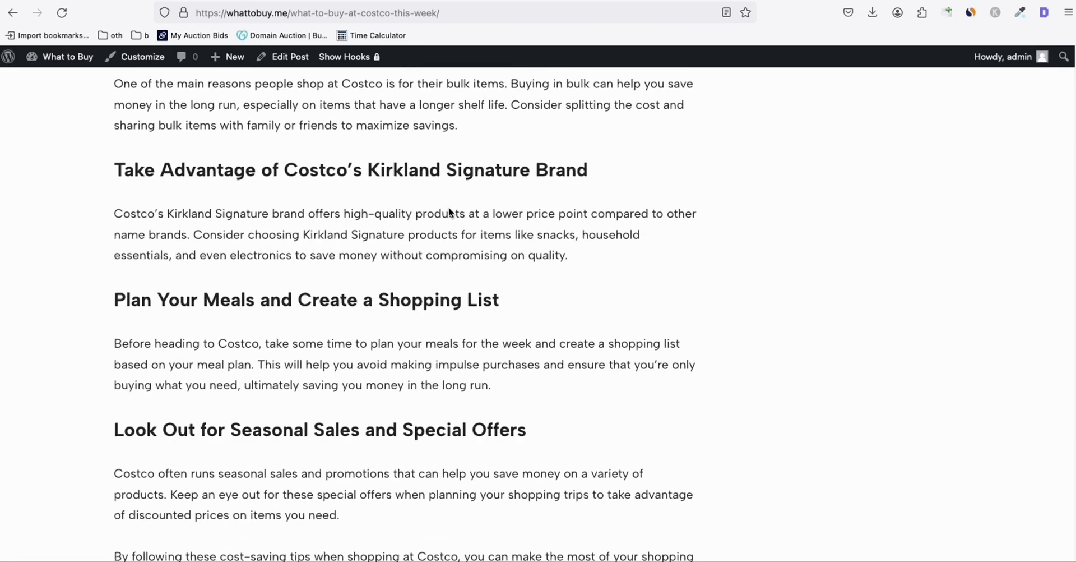
scroll(448, 206, "down", 10)
scroll(444, 211, "down", 10)
scroll(226, 232, "down", 5)
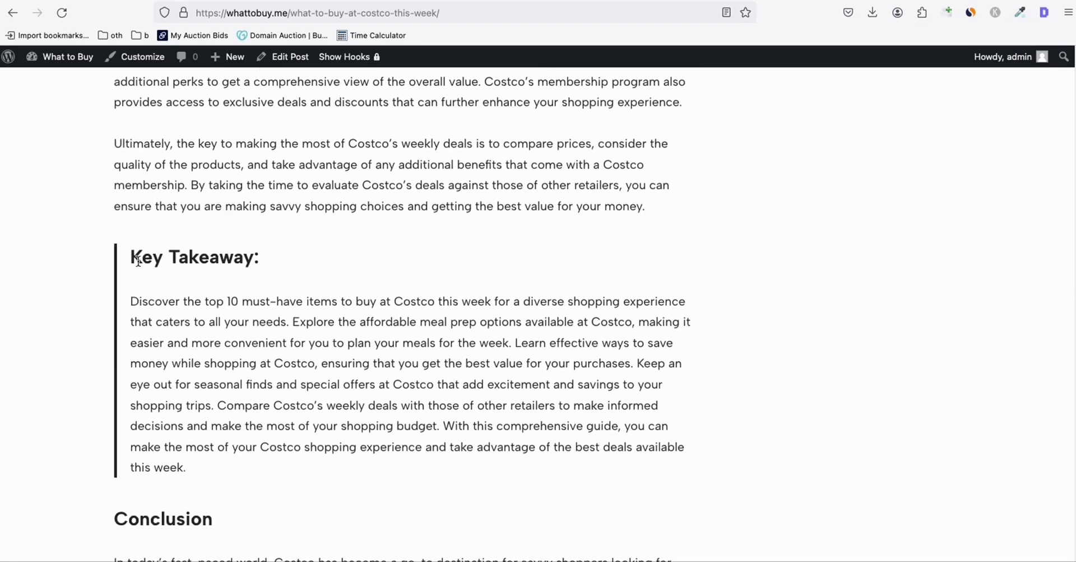
scroll(271, 250, "down", 1)
scroll(275, 257, "down", 10)
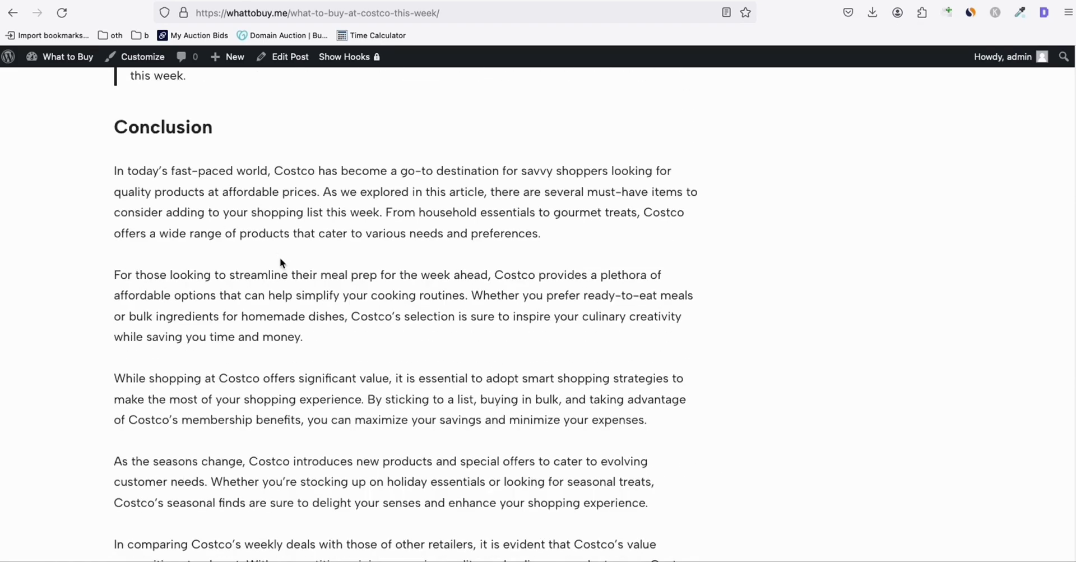
scroll(281, 259, "down", 4)
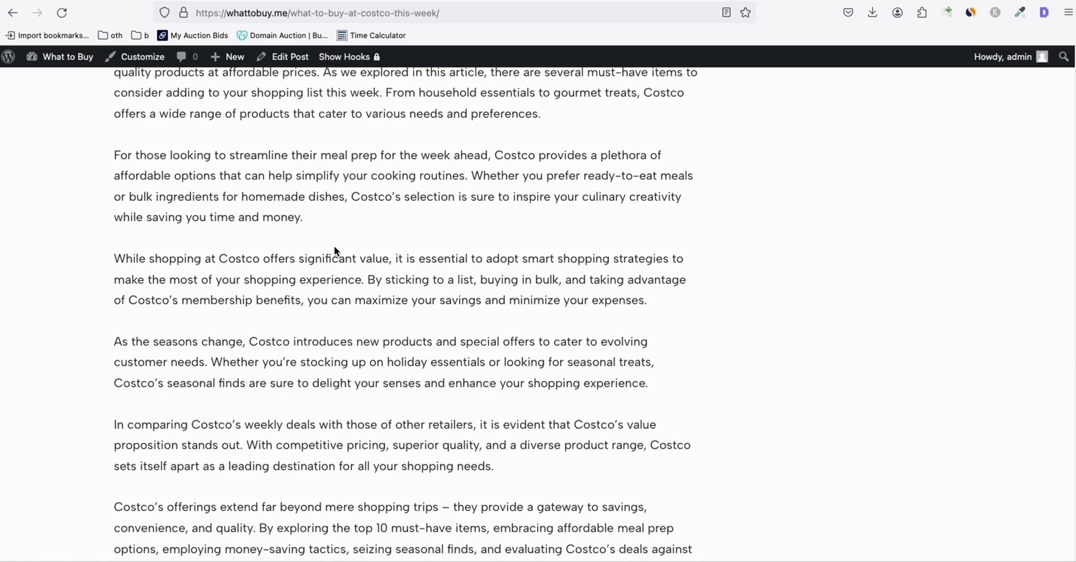
key("alt+Left")
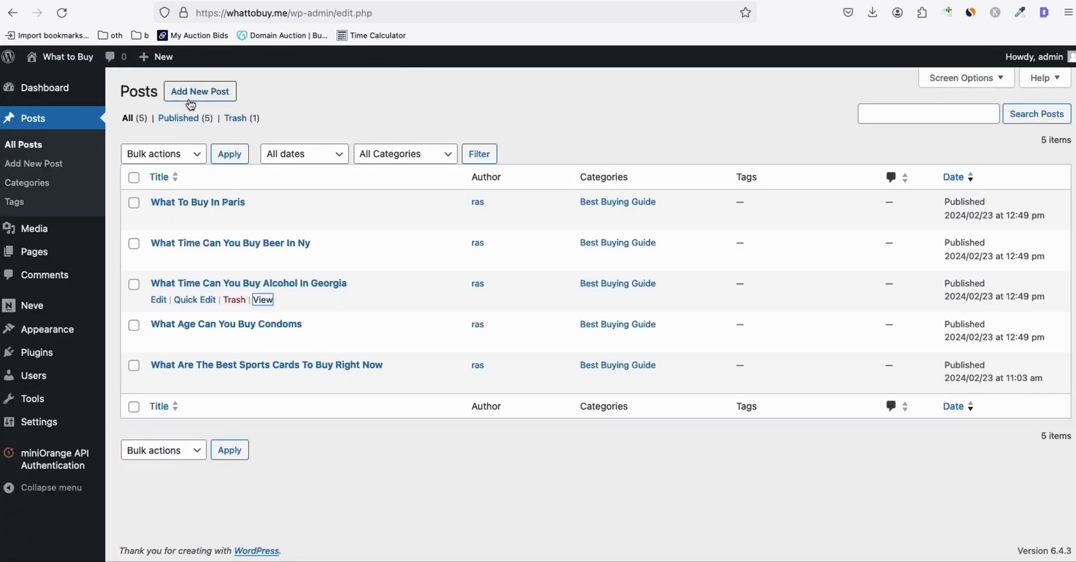
- Refresh All Posts, then search 'inline related post' and install and activate the Inline Related Posts plugin
left_click(33, 119)
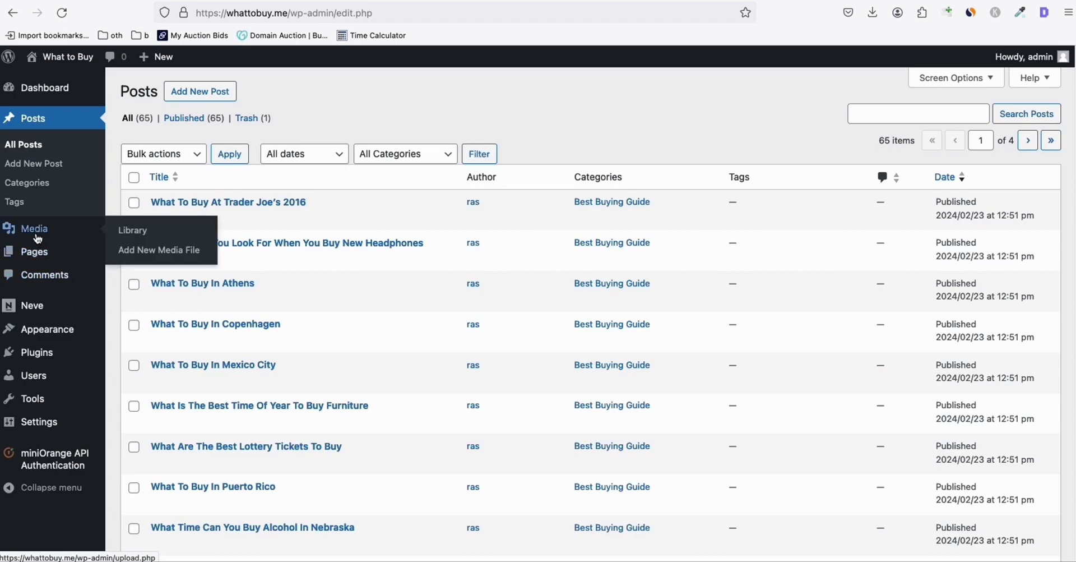
mouse_move(37, 352)
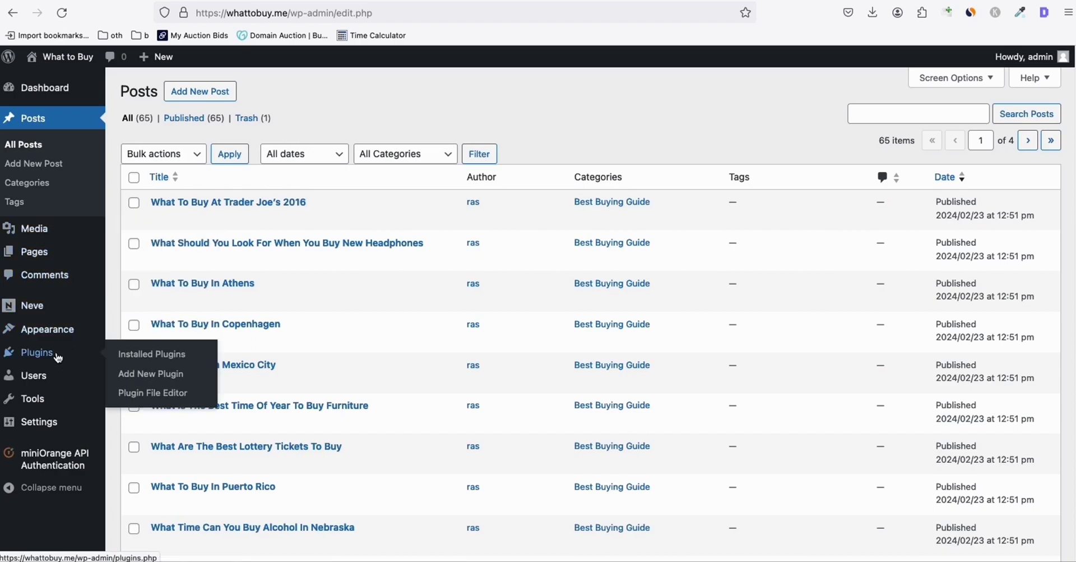
left_click(150, 373)
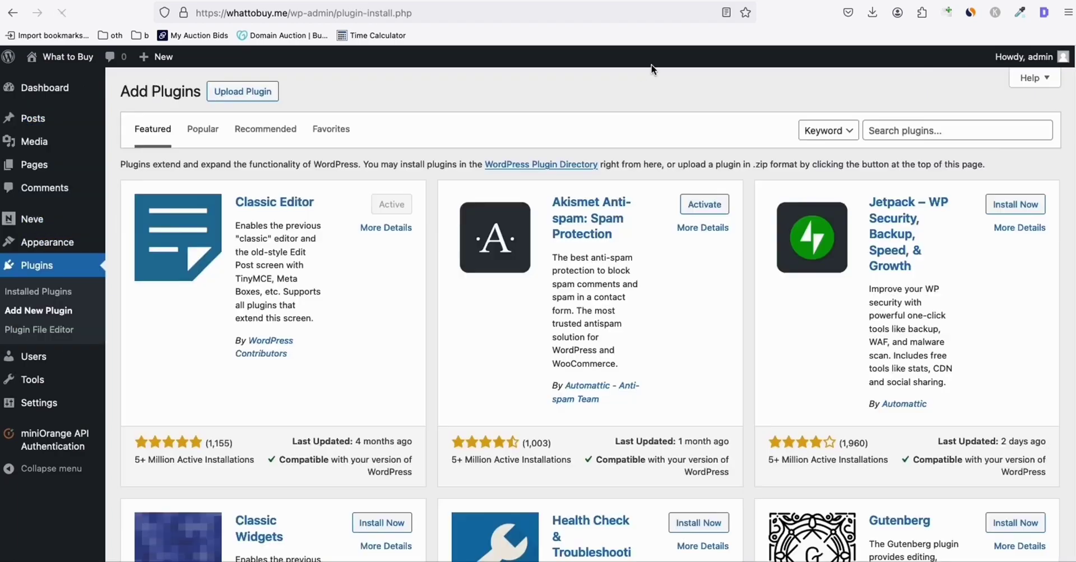
left_click(881, 128)
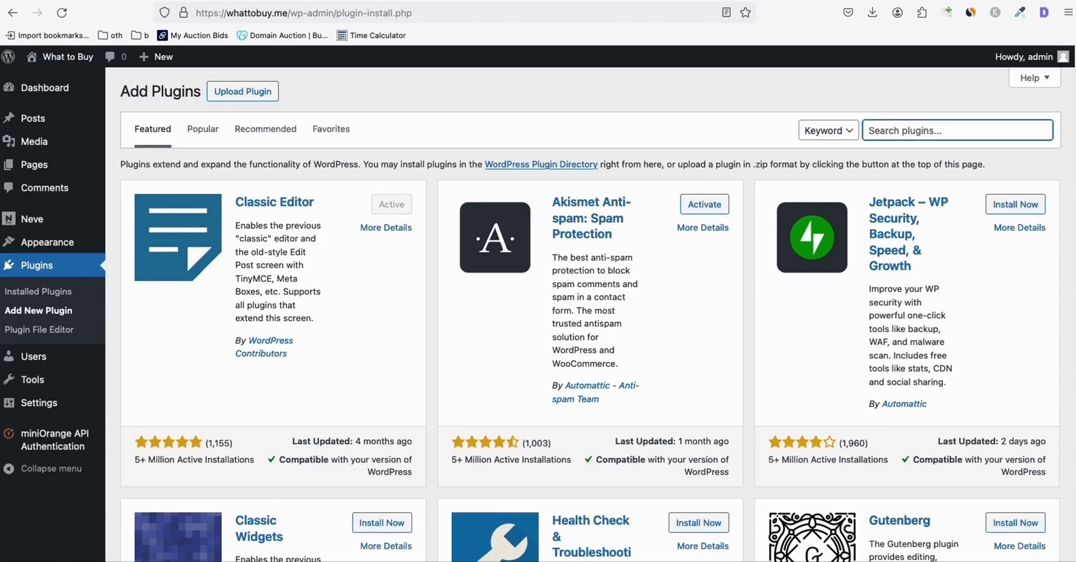
type("inlin")
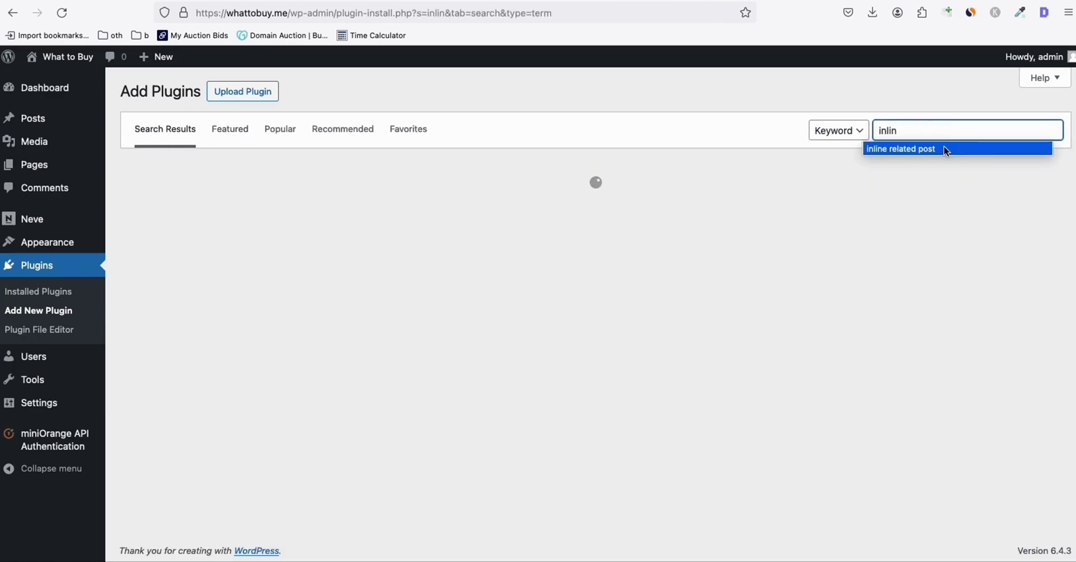
left_click(944, 149)
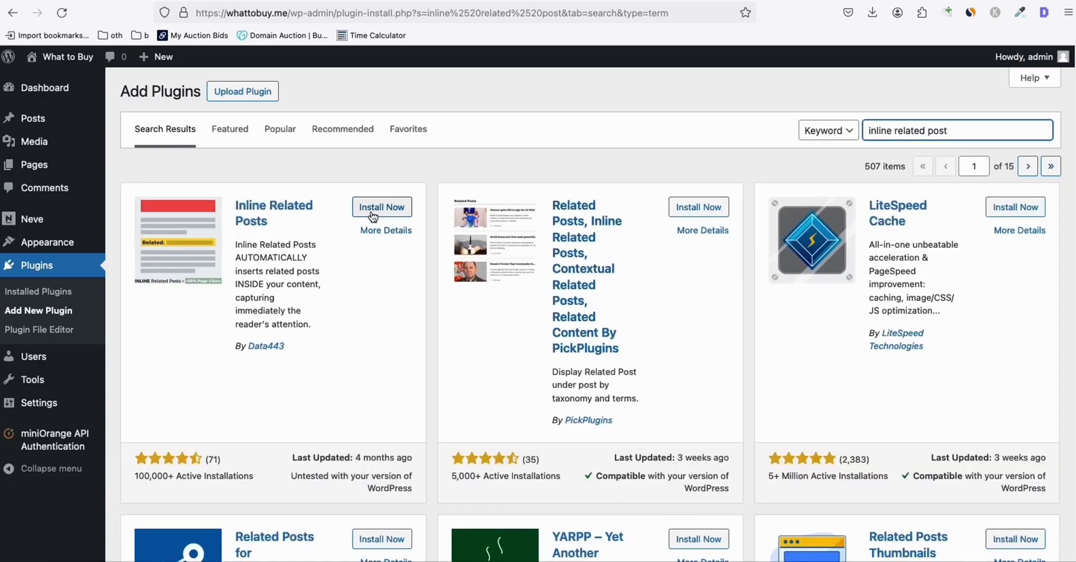
left_click(382, 207)
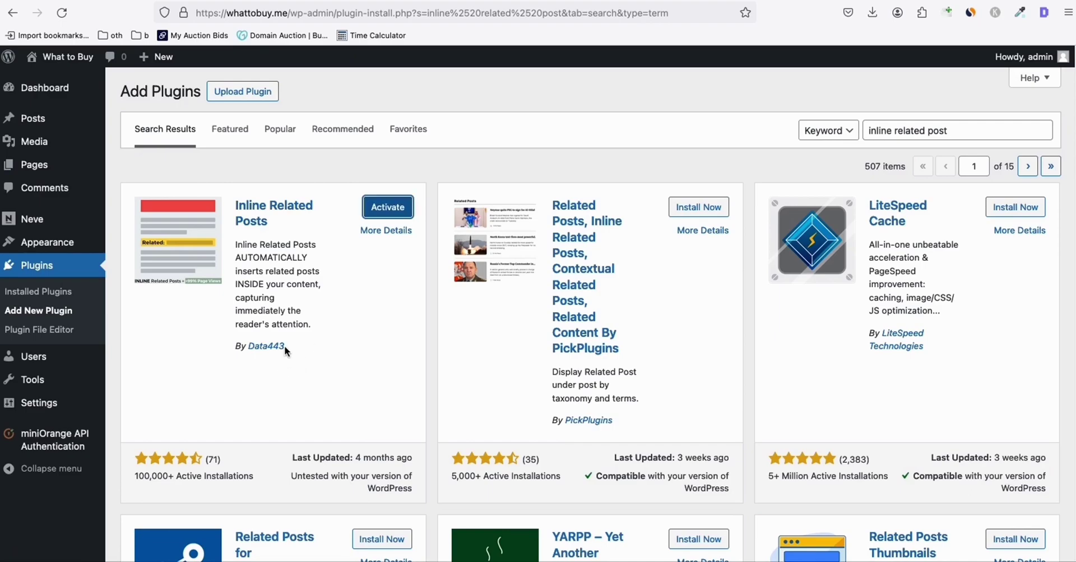
left_click(387, 207)
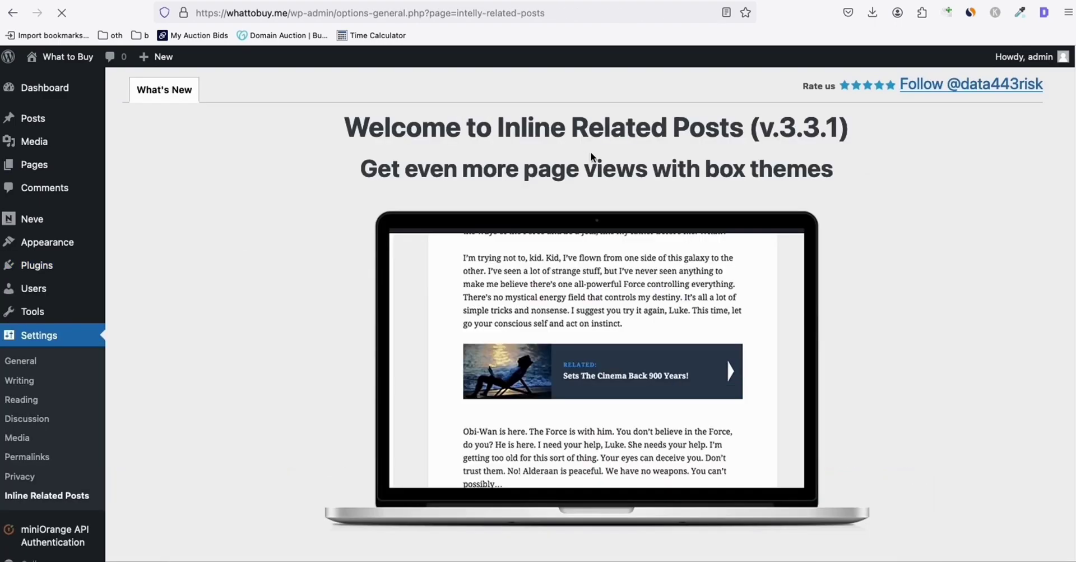
- Skip the upgrade offer for the free version and turn on the inline related posts boxes
scroll(562, 150, "down", 5)
scroll(563, 150, "down", 2)
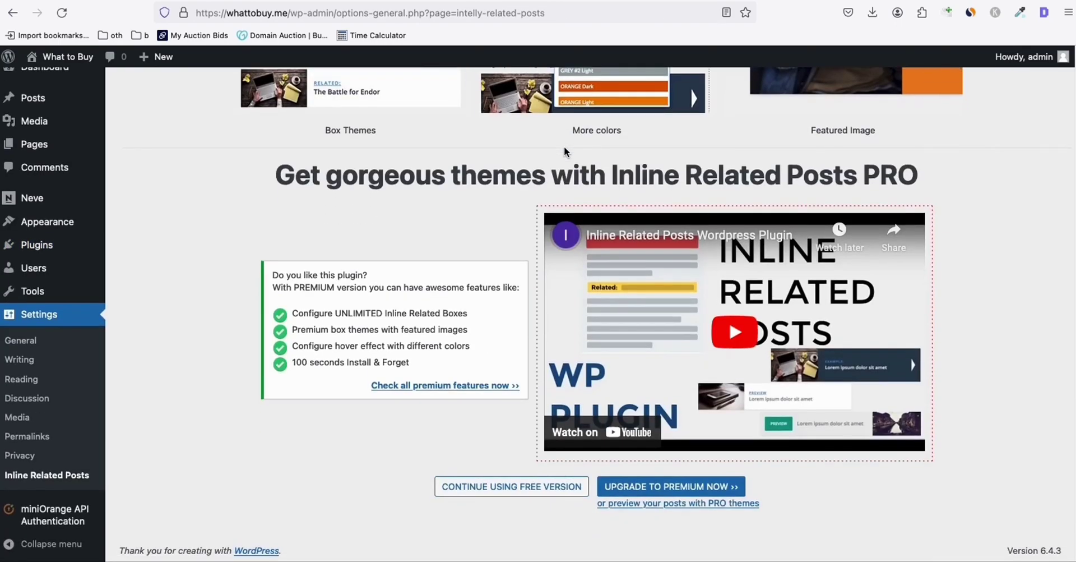
left_click(496, 496)
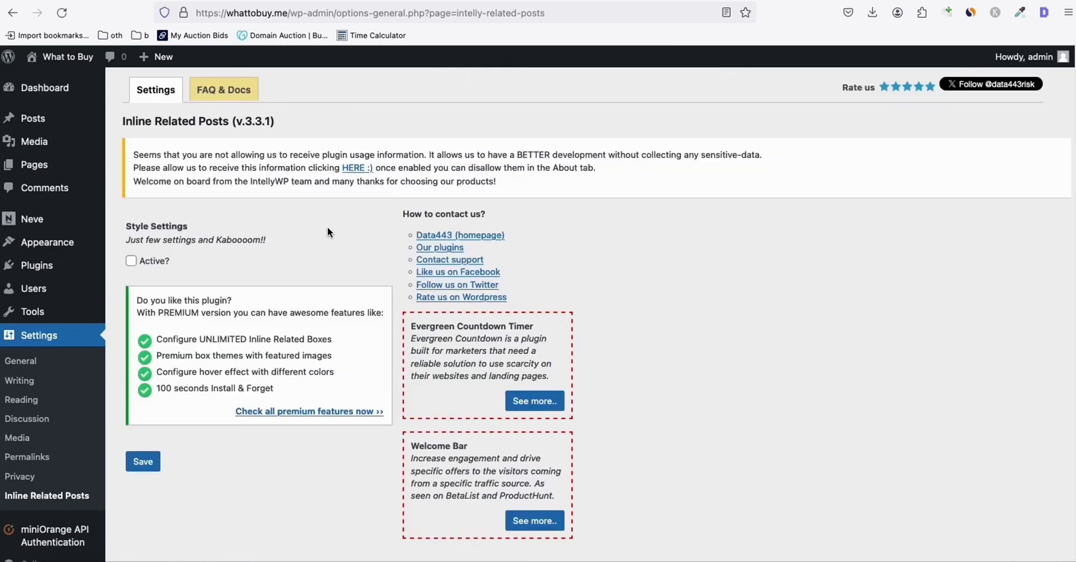
left_click(131, 260)
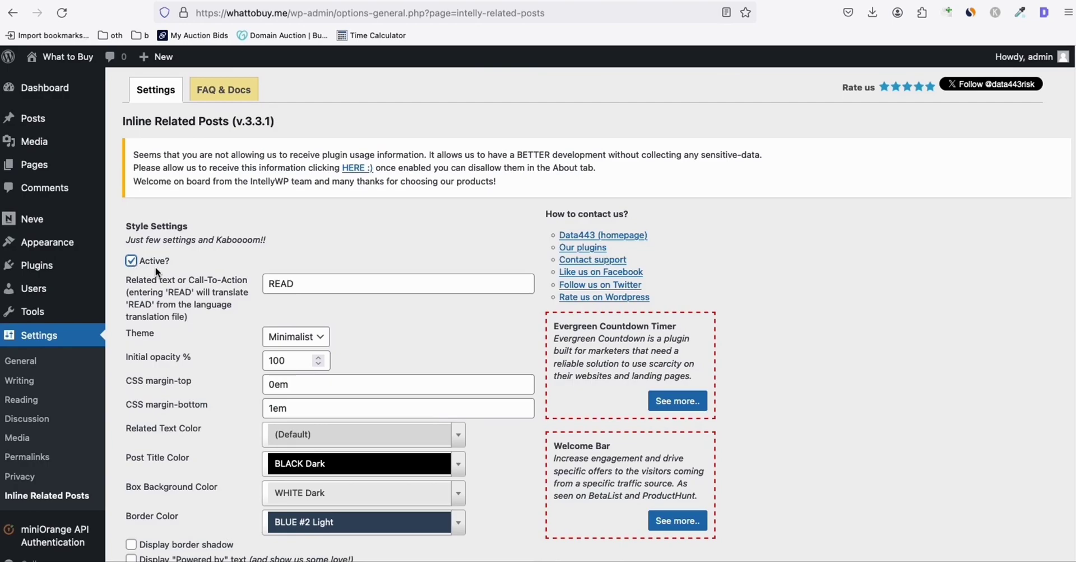
- Keep three boxes per post with dofollow link rel, and save the settings
scroll(247, 213, "down", 5)
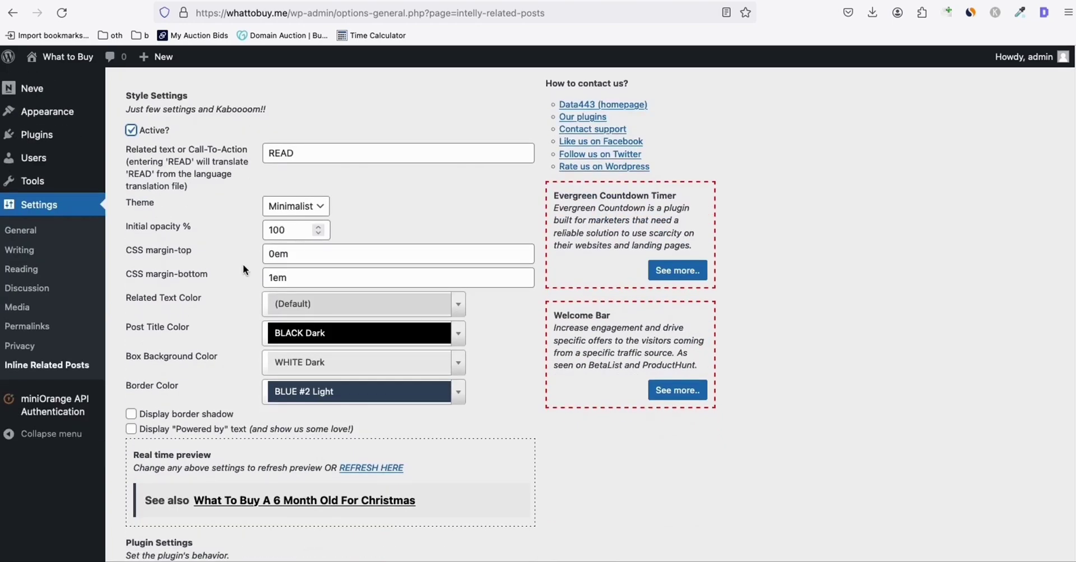
scroll(218, 225, "up", 1)
scroll(162, 202, "down", 1)
scroll(229, 340, "down", 1)
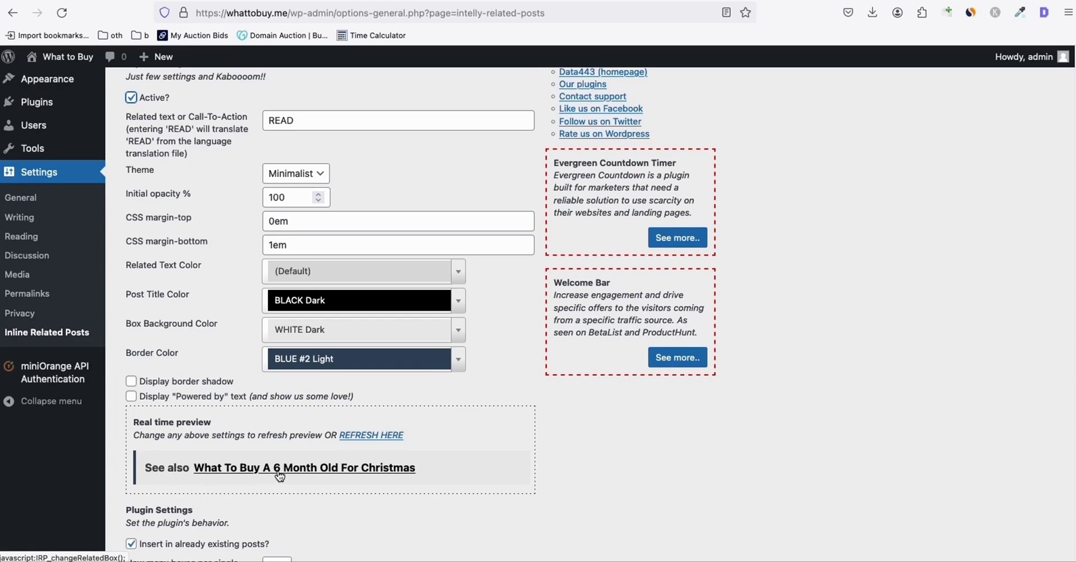
scroll(270, 285, "down", 1)
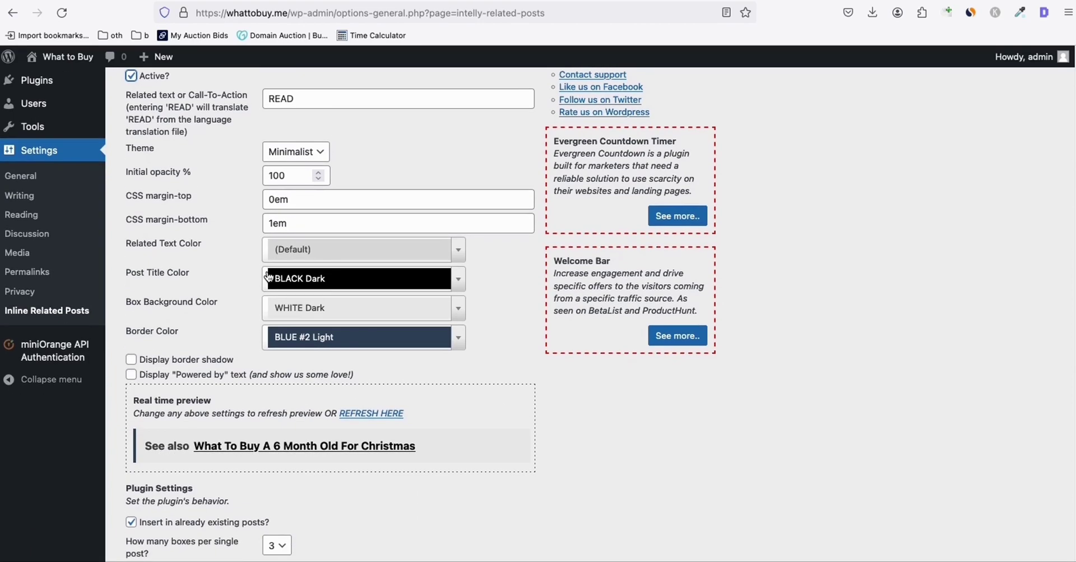
scroll(280, 347, "down", 5)
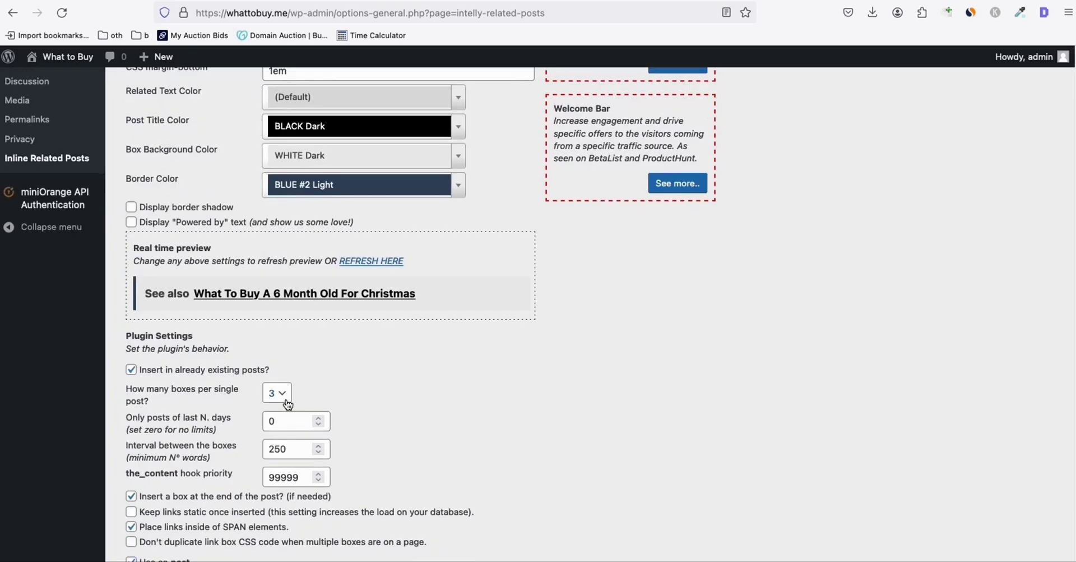
scroll(287, 401, "down", 1)
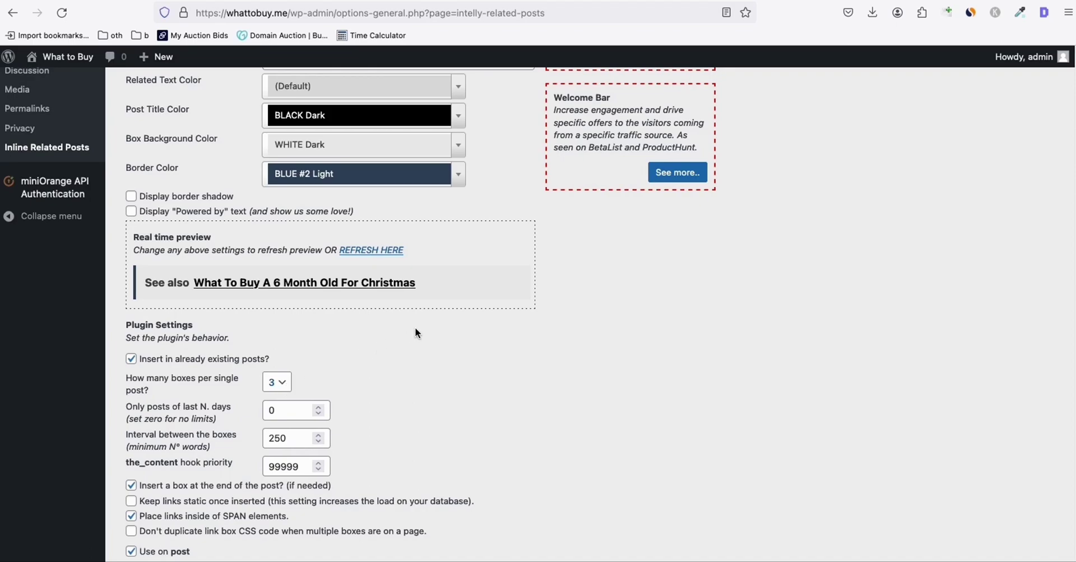
scroll(415, 326, "down", 3)
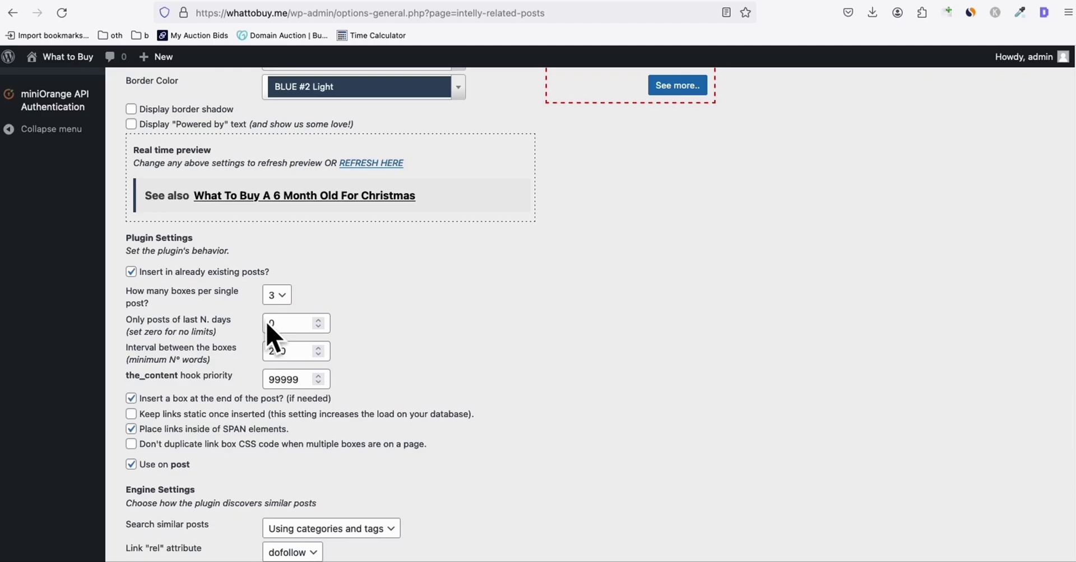
scroll(386, 258, "down", 4)
scroll(387, 258, "down", 1)
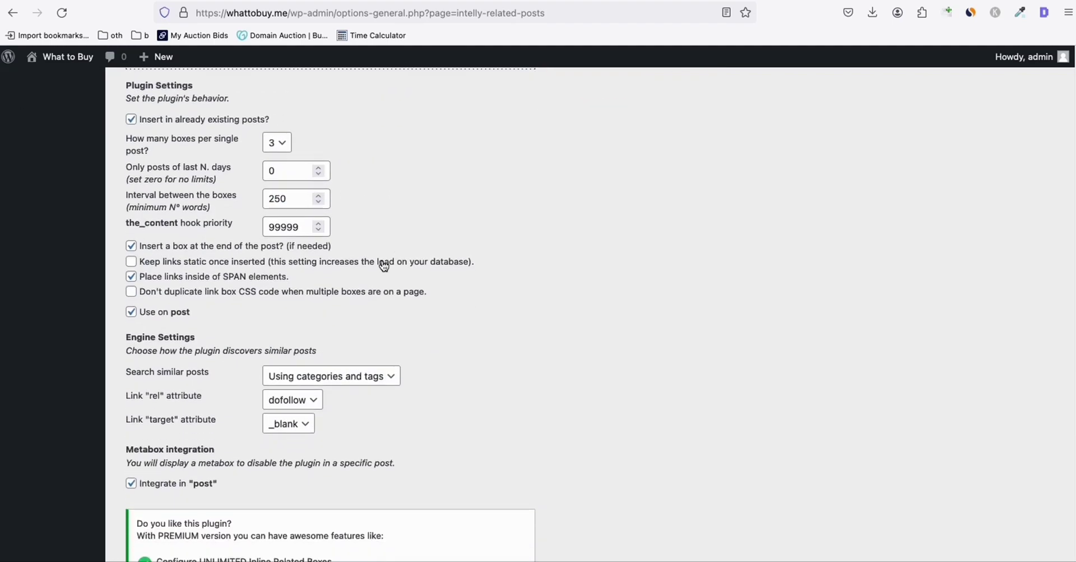
left_click(289, 403)
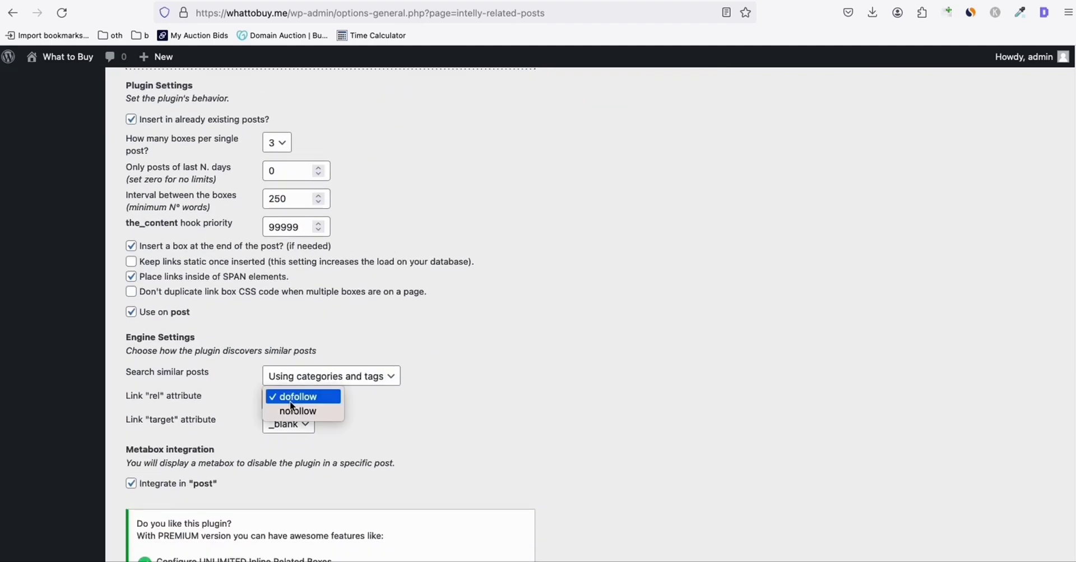
left_click(318, 397)
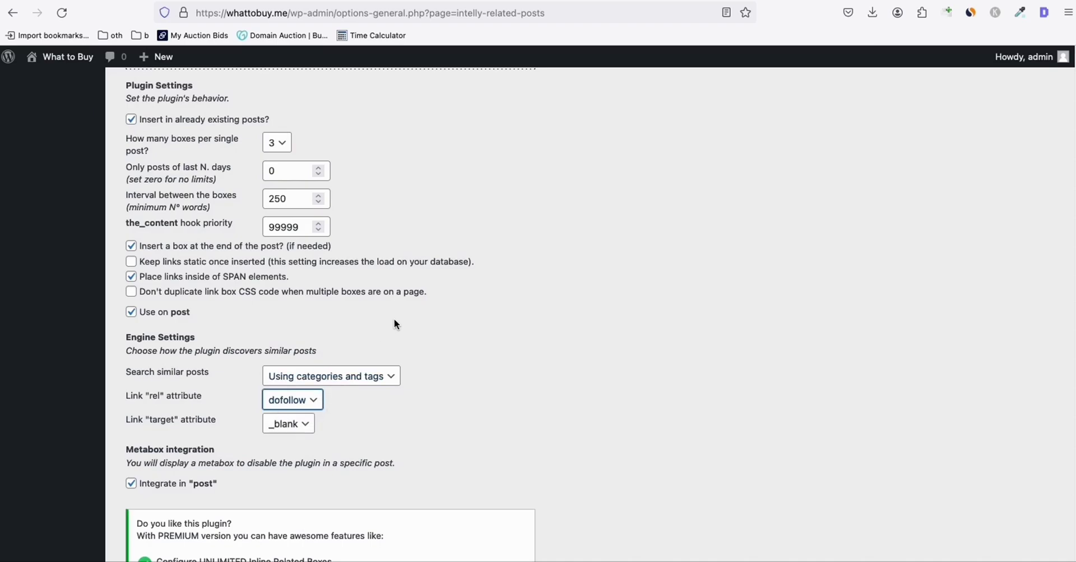
scroll(297, 345, "up", 10)
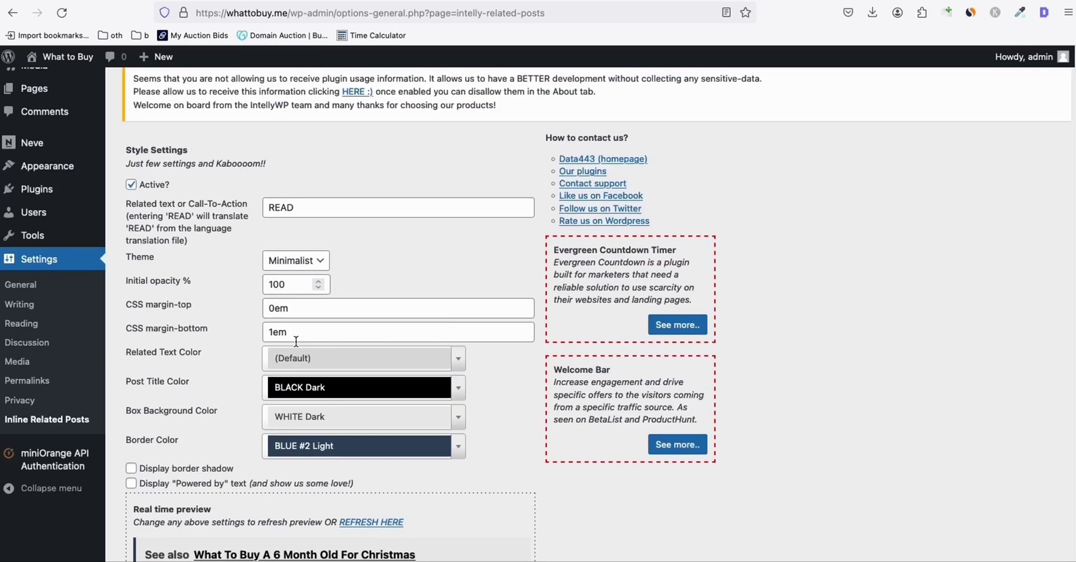
scroll(208, 419, "down", 2)
scroll(197, 410, "down", 3)
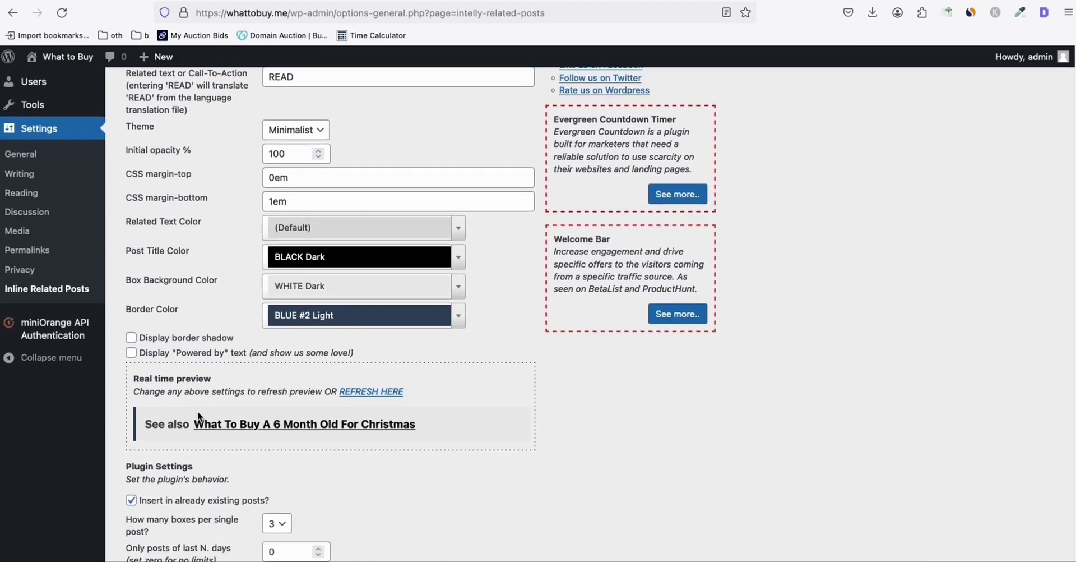
scroll(197, 410, "down", 4)
scroll(197, 410, "down", 5)
left_click(143, 503)
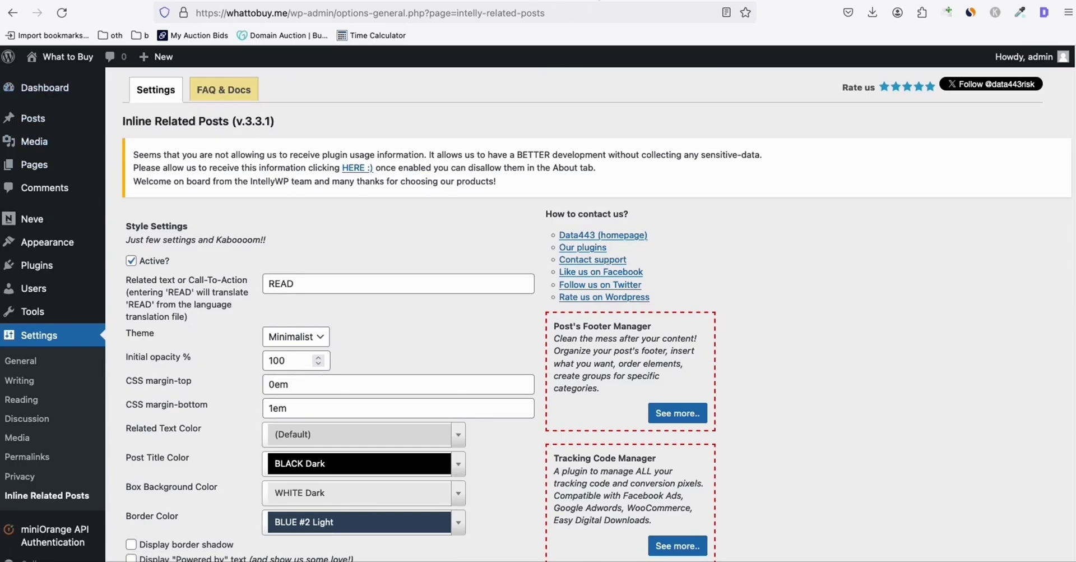
- Return to the top of the Costco article and reload it
scroll(308, 241, "up", 10)
scroll(309, 241, "up", 10)
scroll(308, 240, "up", 10)
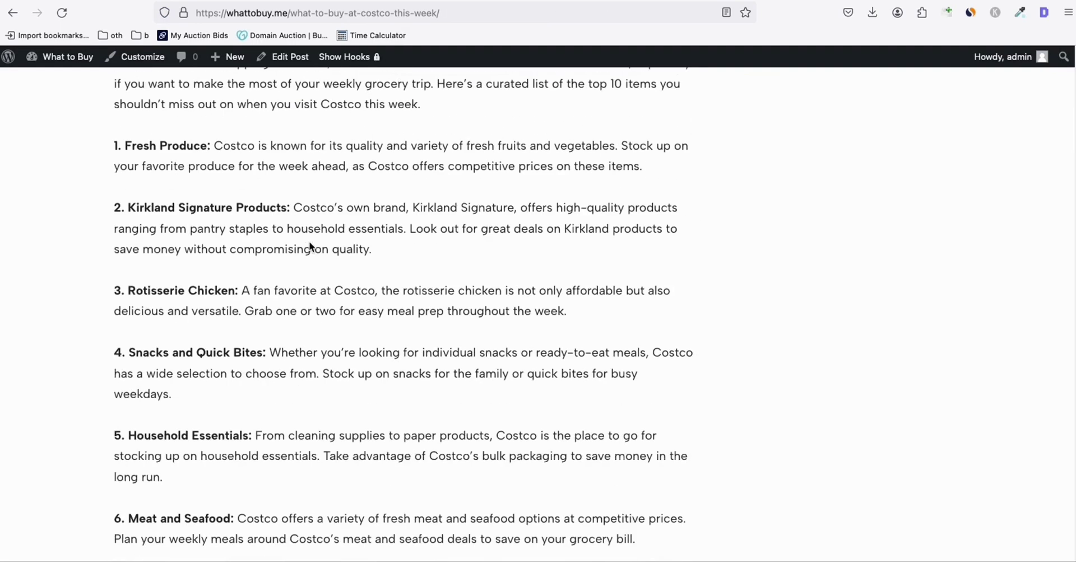
scroll(310, 246, "up", 10)
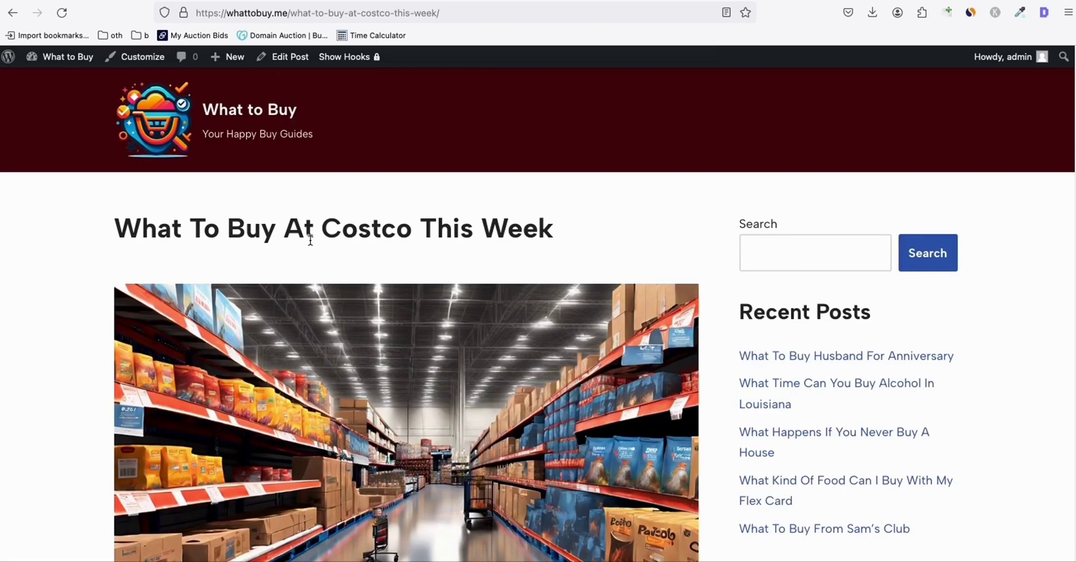
left_click(58, 10)
- Scroll through the refreshed article, checking the inserted See also boxes between sections
scroll(563, 112, "down", 6)
scroll(506, 139, "down", 4)
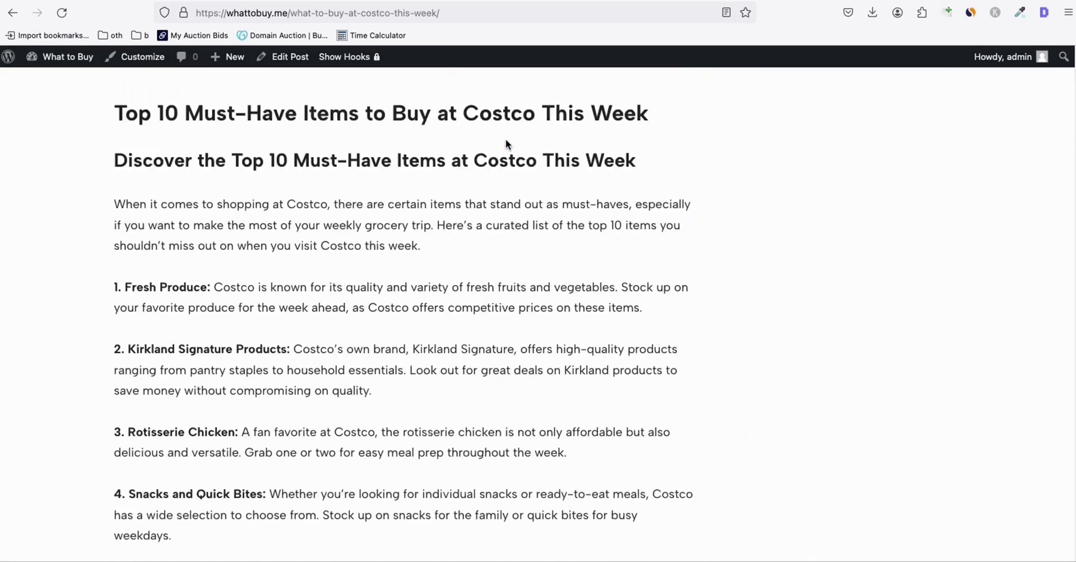
scroll(505, 145, "down", 1)
scroll(408, 173, "down", 4)
scroll(408, 173, "down", 4)
scroll(407, 173, "down", 3)
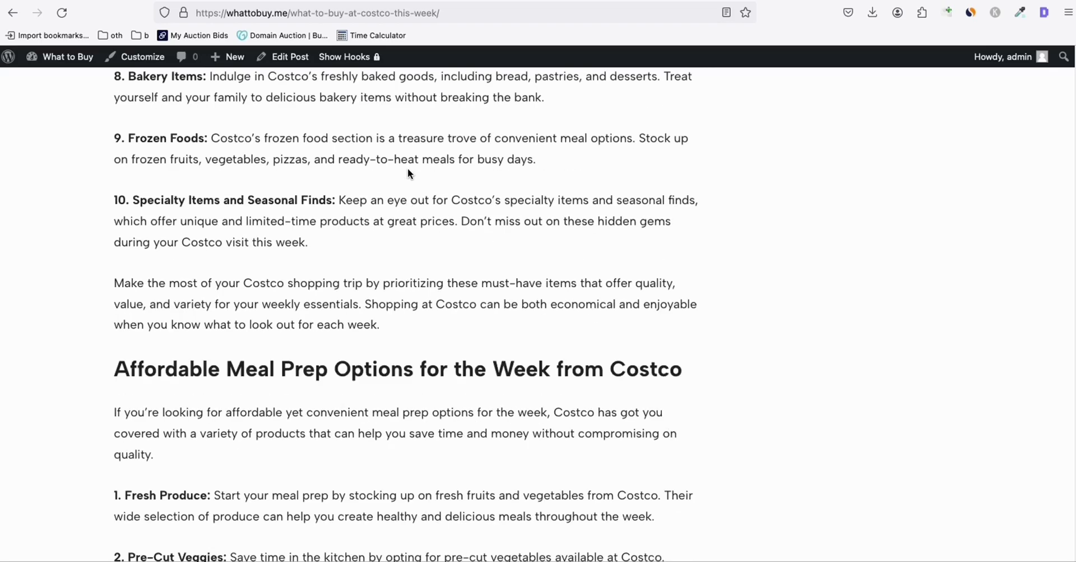
scroll(408, 171, "down", 4)
scroll(349, 172, "down", 2)
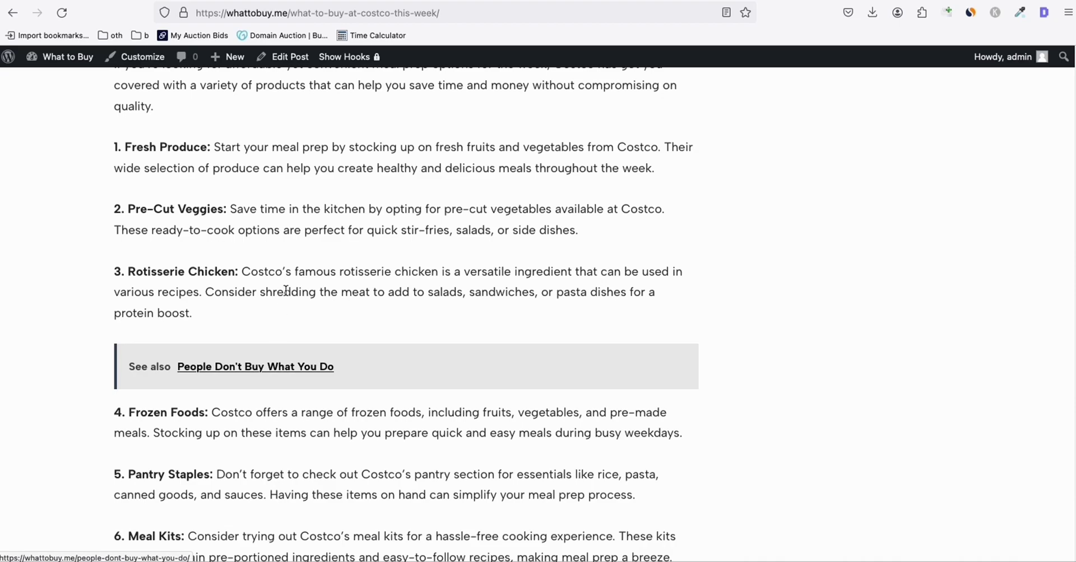
scroll(286, 290, "down", 2)
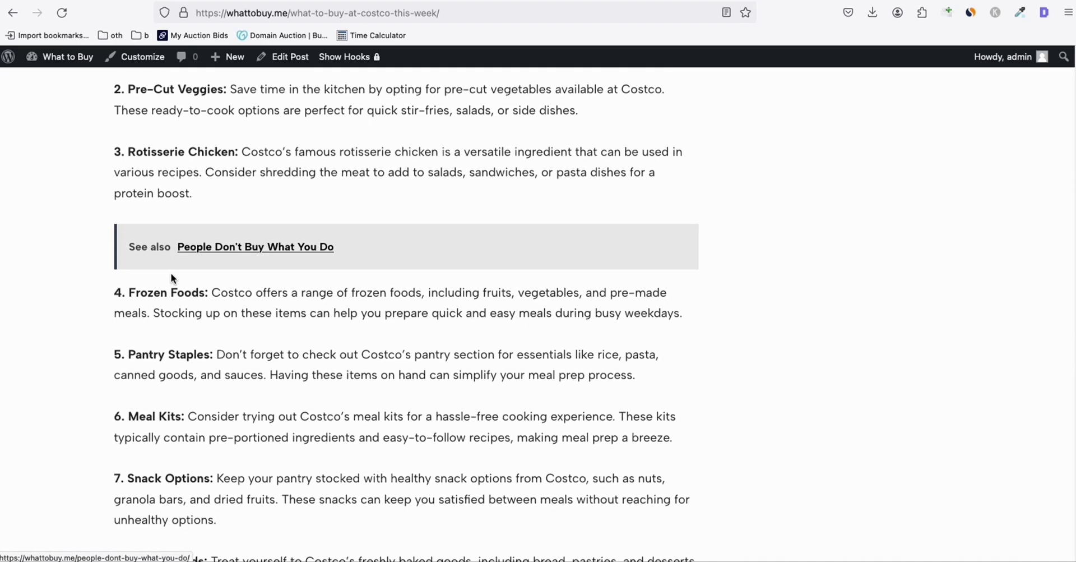
scroll(172, 279, "down", 2)
scroll(172, 278, "down", 3)
scroll(171, 275, "down", 2)
scroll(170, 276, "down", 4)
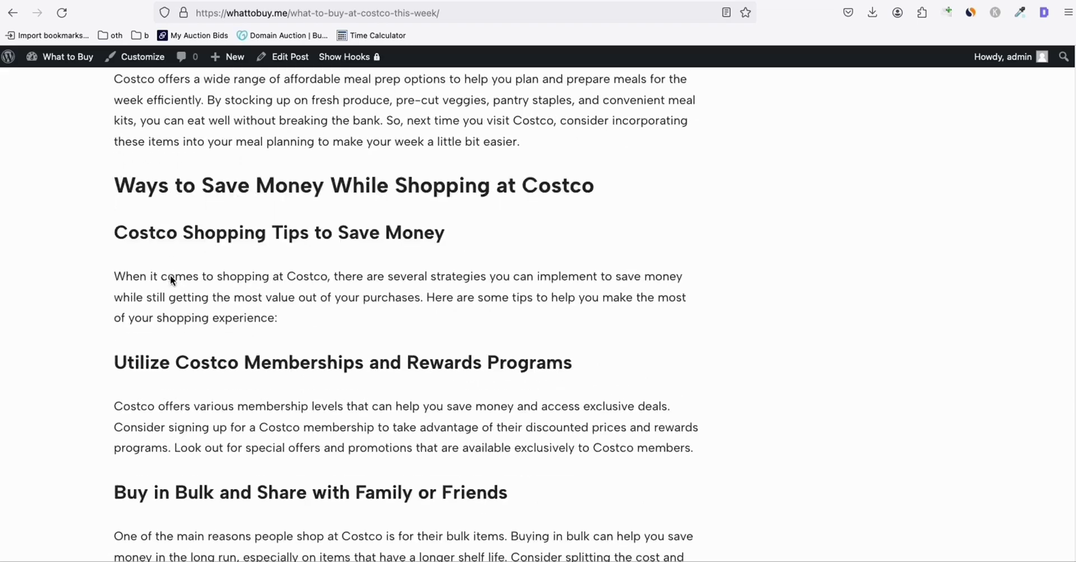
scroll(170, 274, "down", 3)
scroll(169, 274, "down", 3)
scroll(169, 275, "down", 2)
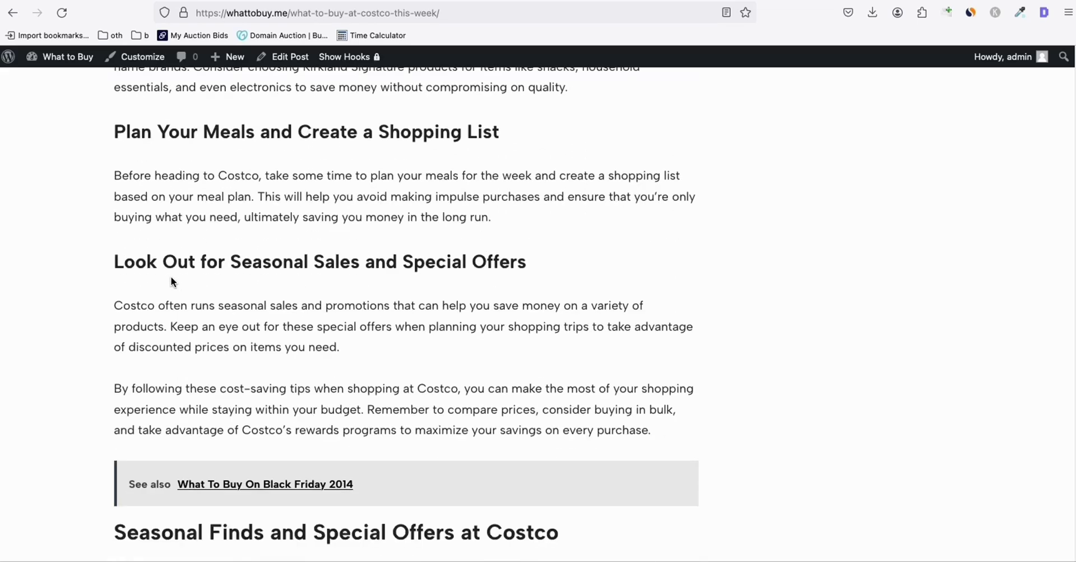
scroll(172, 277, "down", 1)
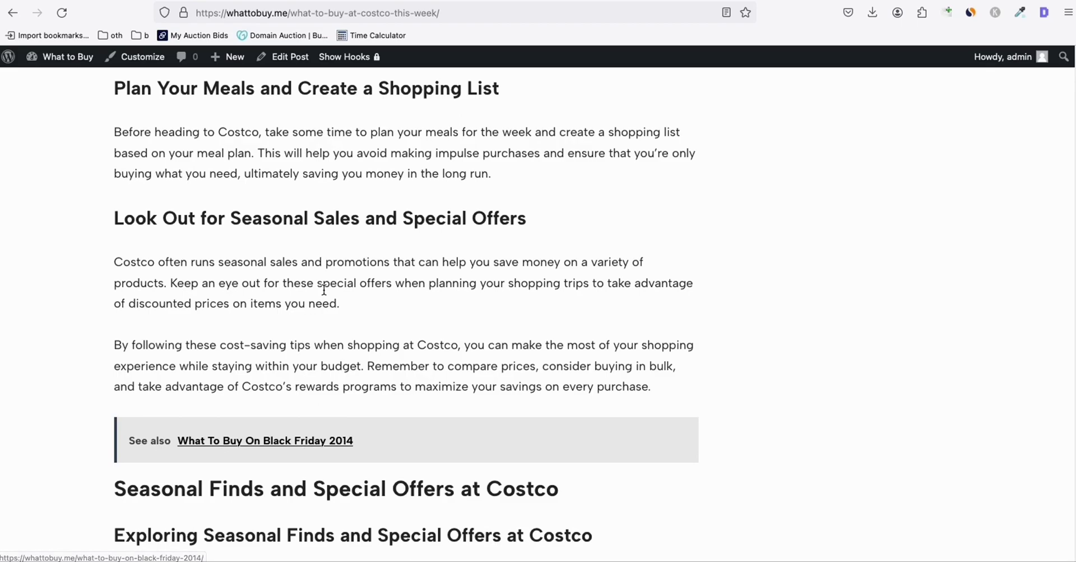
scroll(150, 334, "down", 2)
scroll(153, 320, "down", 4)
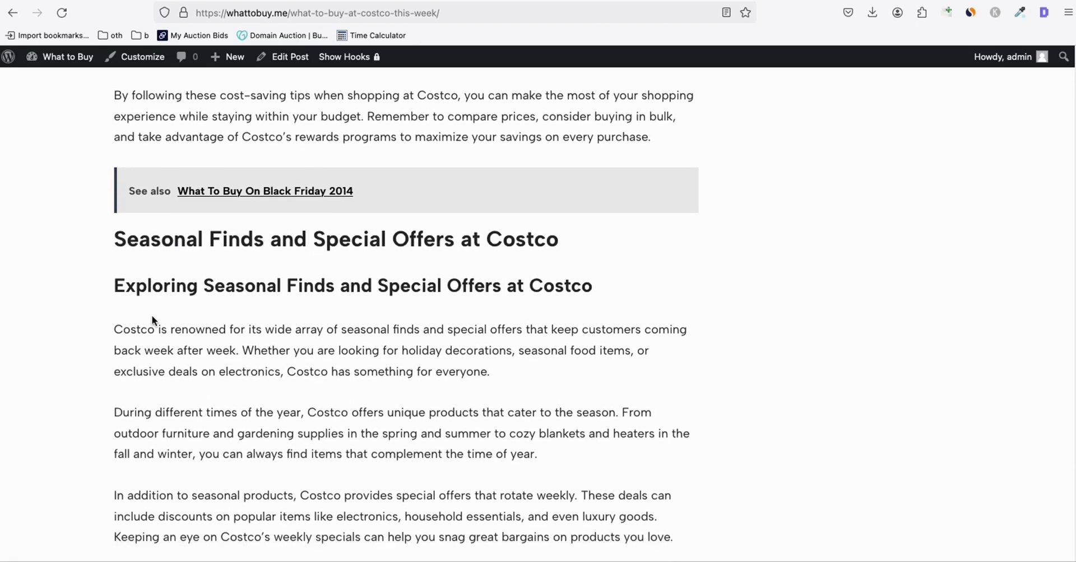
scroll(153, 276, "down", 5)
scroll(154, 276, "down", 3)
scroll(154, 277, "down", 2)
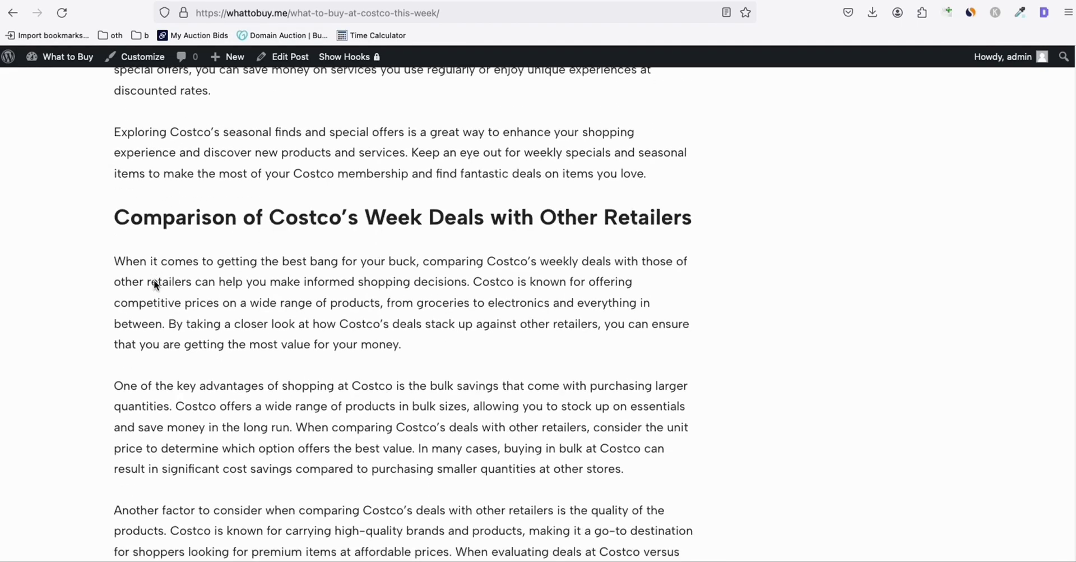
scroll(160, 286, "down", 6)
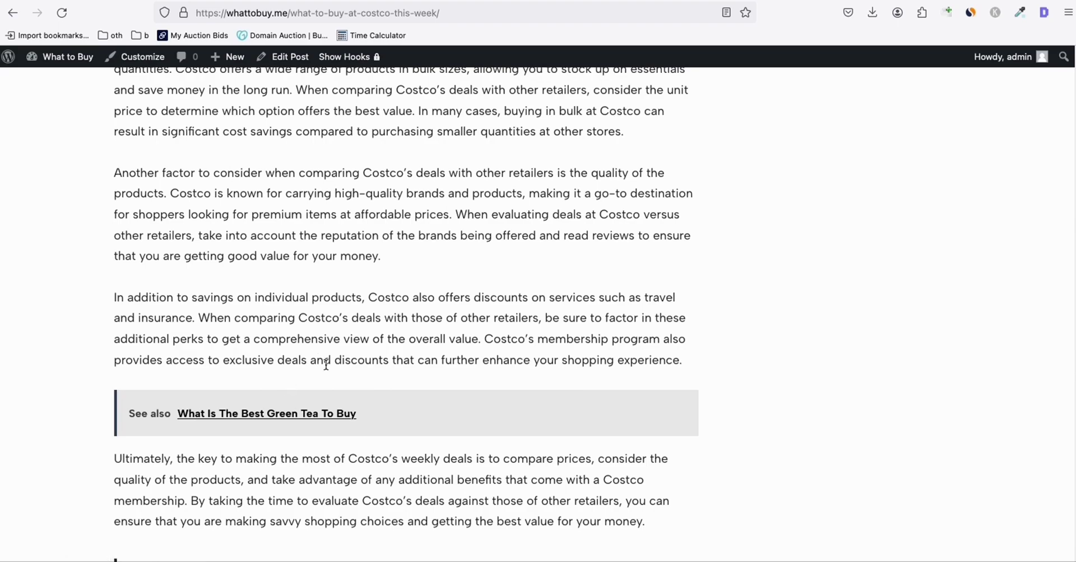
- Follow the See also link to the 'What Is The Best Green Tea To Buy' post
left_click(227, 417)
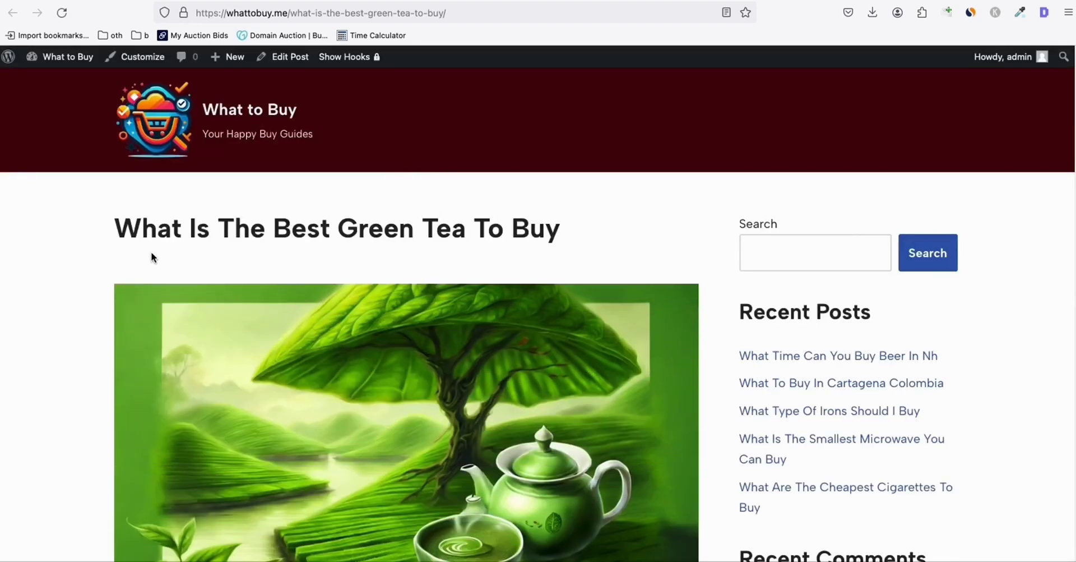
left_click_drag(147, 246, 337, 235)
scroll(339, 233, "down", 2)
scroll(340, 233, "down", 5)
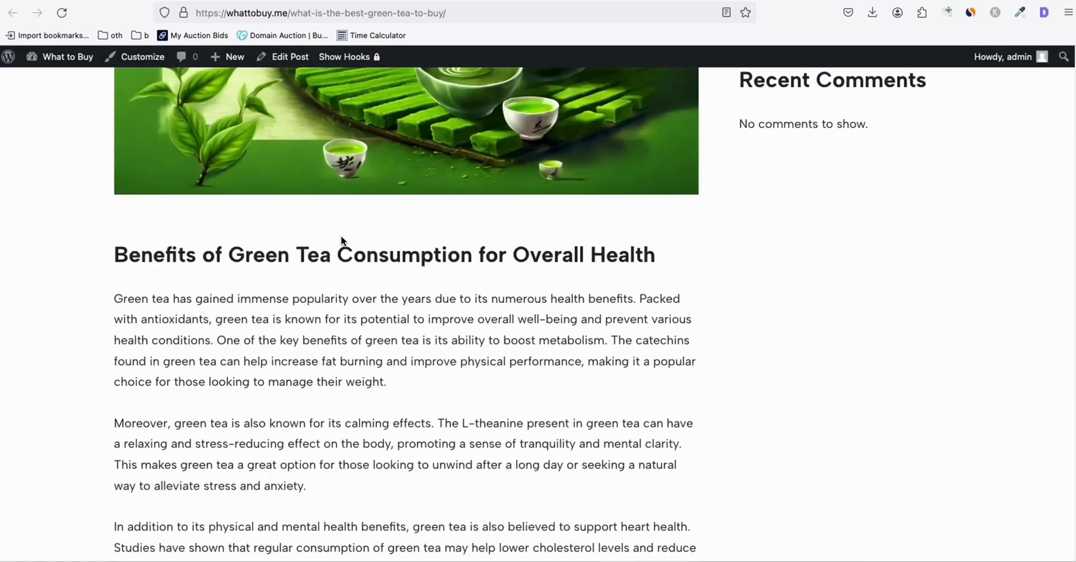
scroll(340, 241, "up", 4)
scroll(392, 196, "down", 2)
scroll(413, 184, "down", 2)
scroll(413, 184, "down", 6)
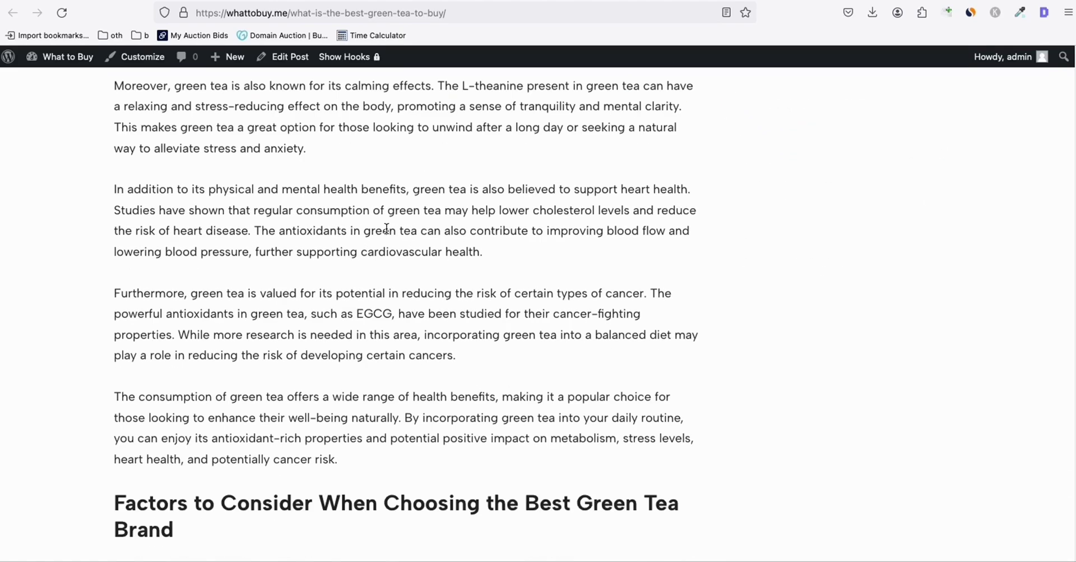
scroll(183, 257, "down", 3)
scroll(211, 234, "down", 7)
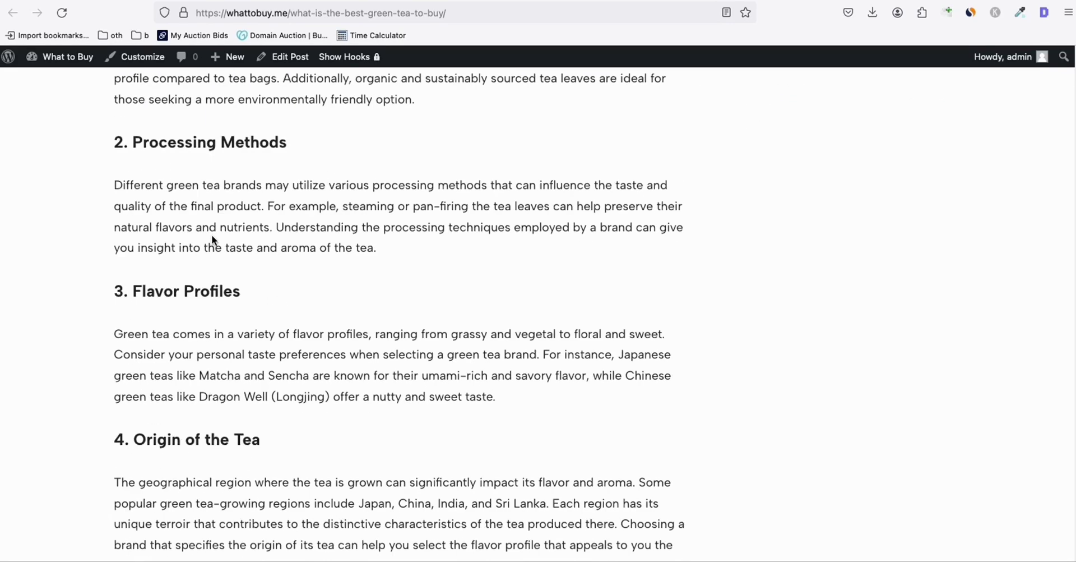
scroll(214, 236, "down", 10)
scroll(215, 239, "down", 1)
- Scroll through the green tea article's See also boxes, then bring up the Ahrefs keywords report
scroll(224, 240, "up", 4)
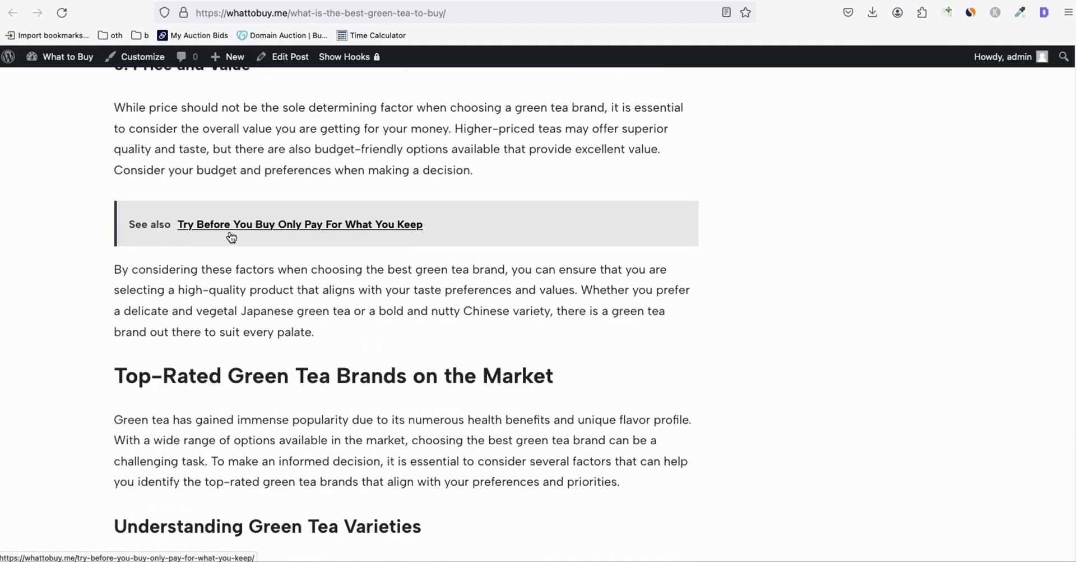
scroll(231, 235, "down", 2)
scroll(229, 231, "down", 3)
scroll(230, 231, "down", 3)
scroll(230, 231, "down", 6)
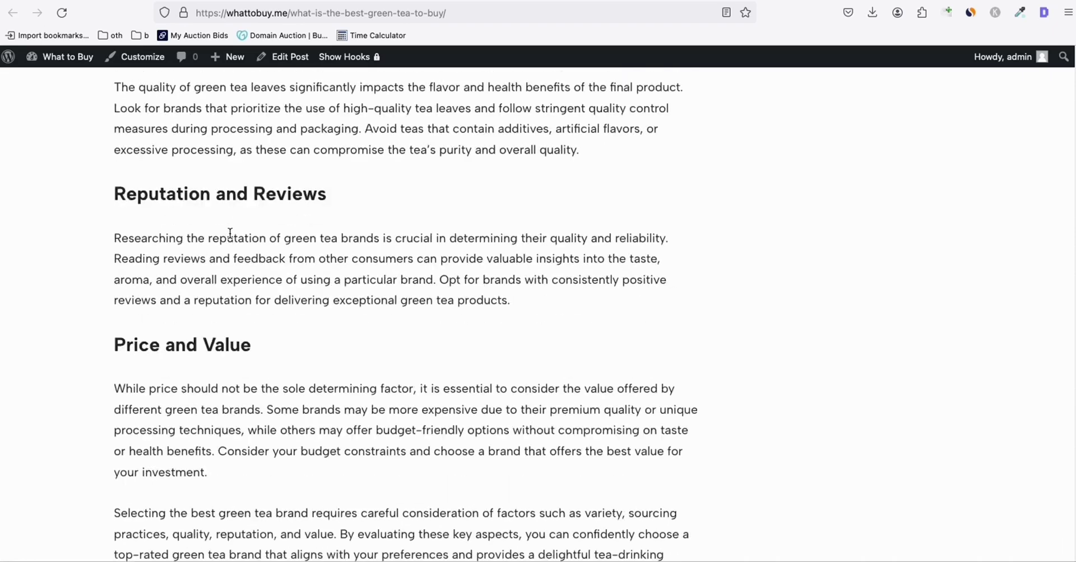
scroll(230, 231, "down", 6)
scroll(230, 231, "down", 6)
scroll(228, 234, "down", 4)
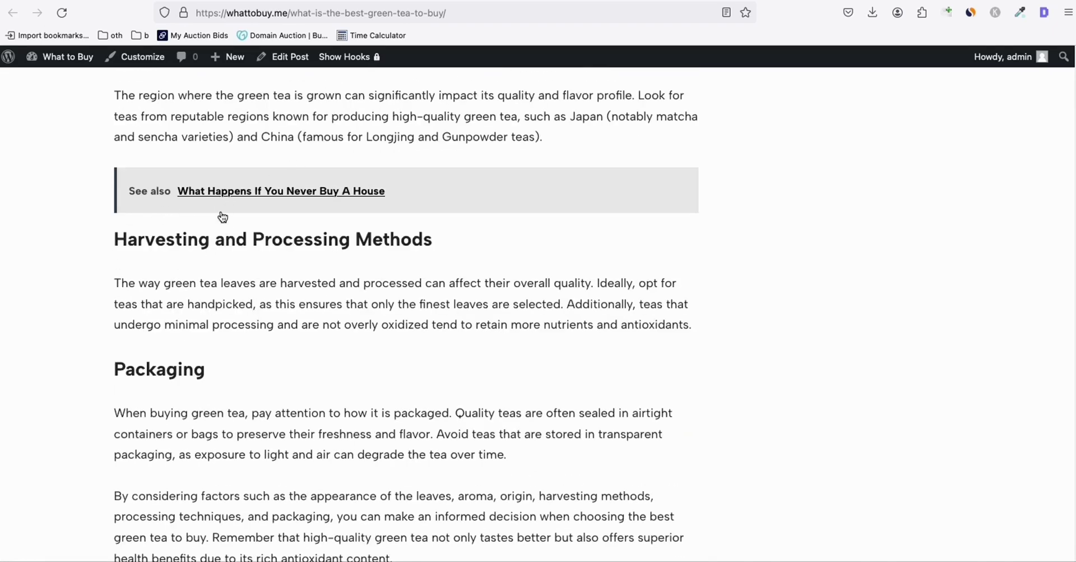
scroll(224, 230, "down", 8)
scroll(225, 235, "down", 8)
scroll(196, 225, "down", 5)
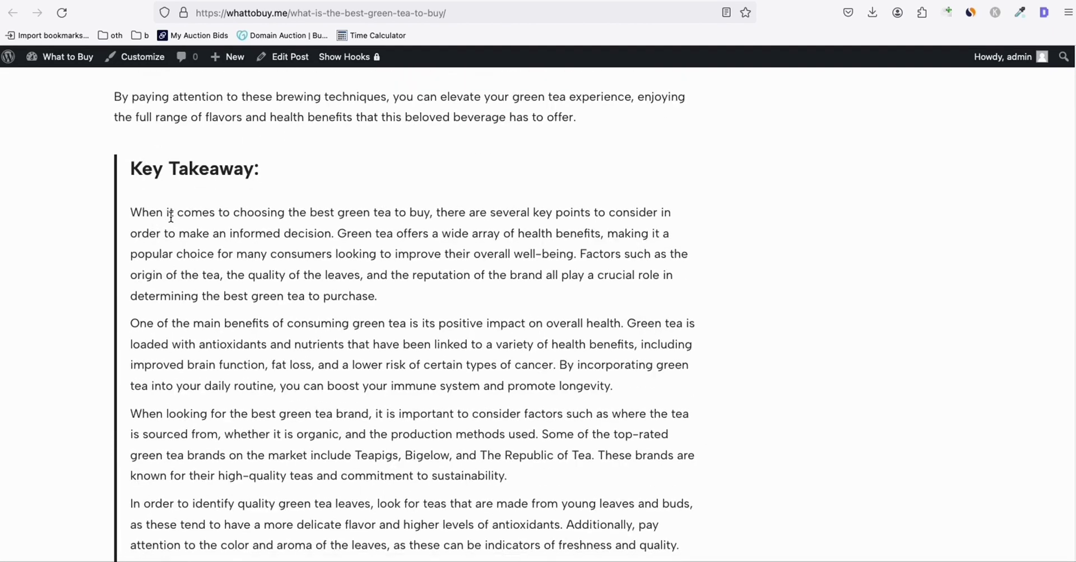
scroll(171, 217, "down", 2)
scroll(173, 224, "down", 8)
scroll(188, 247, "down", 4)
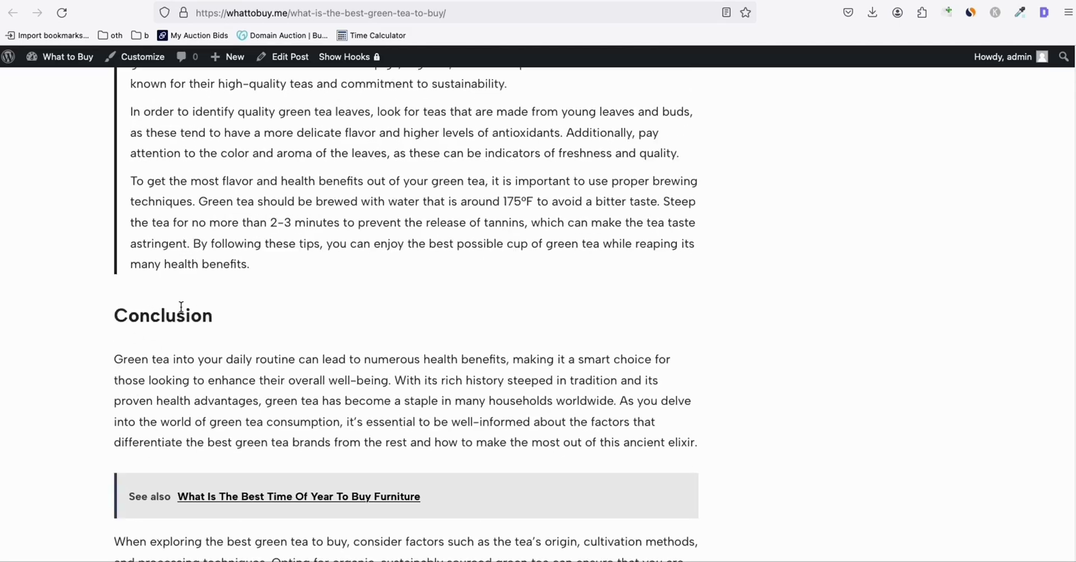
scroll(250, 380, "down", 1)
scroll(228, 314, "down", 6)
scroll(235, 336, "down", 2)
scroll(301, 371, "up", 7)
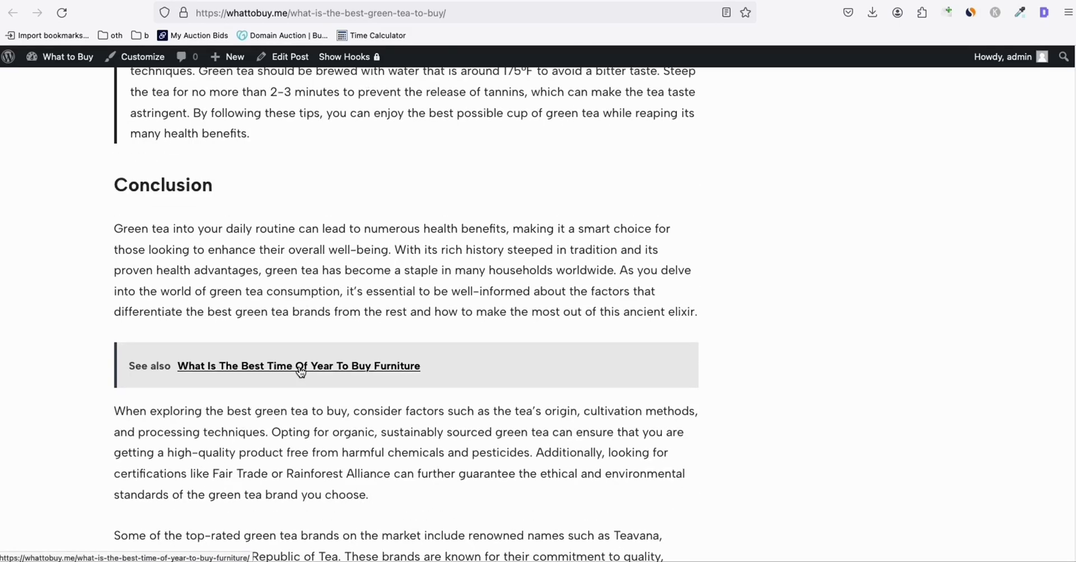
scroll(300, 371, "up", 8)
scroll(301, 369, "up", 8)
scroll(301, 369, "up", 8)
scroll(301, 370, "up", 5)
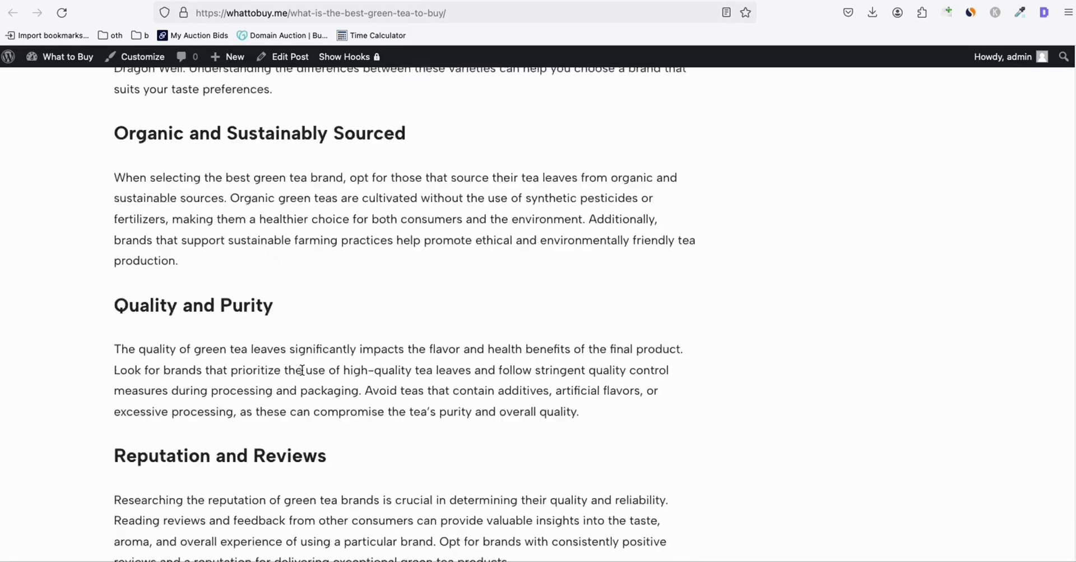
scroll(302, 369, "up", 10)
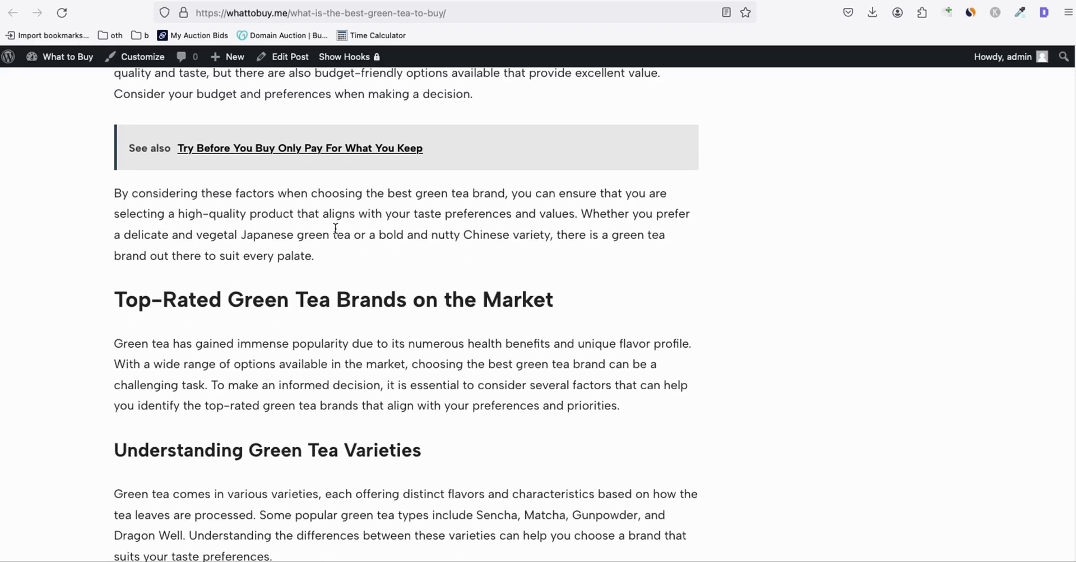
left_click(369, 2)
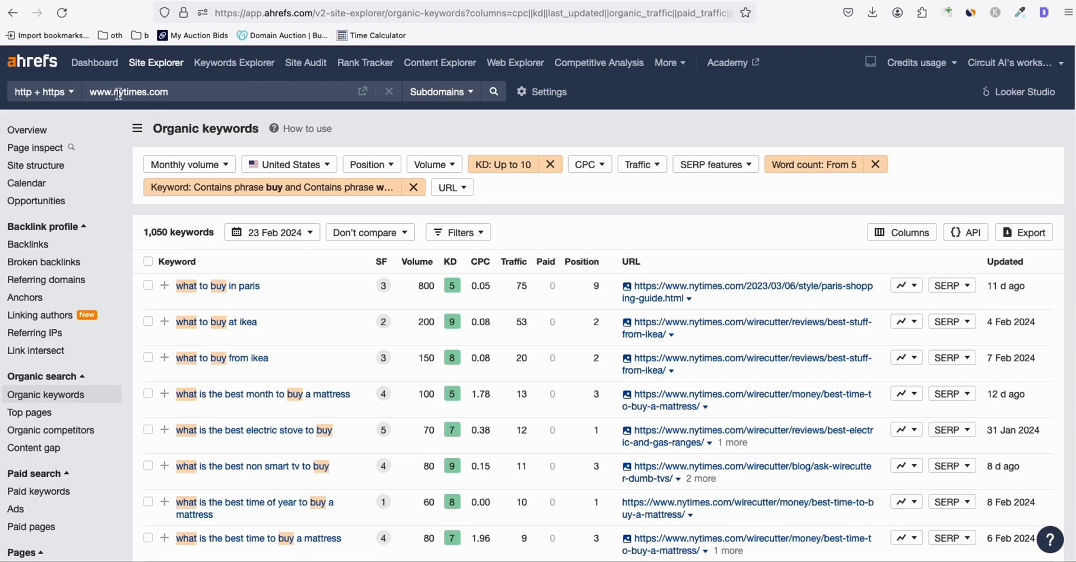
- Change the keyword filter's second phrase rule from 'what' to 'where', showing 8,121 keywords
left_click(219, 190)
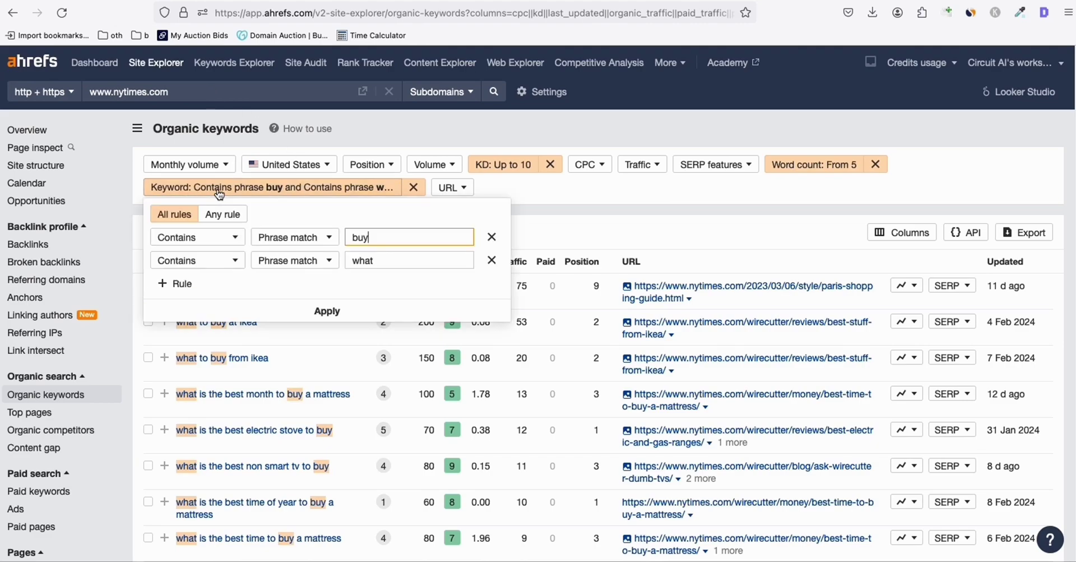
left_click(377, 258)
left_click(359, 240)
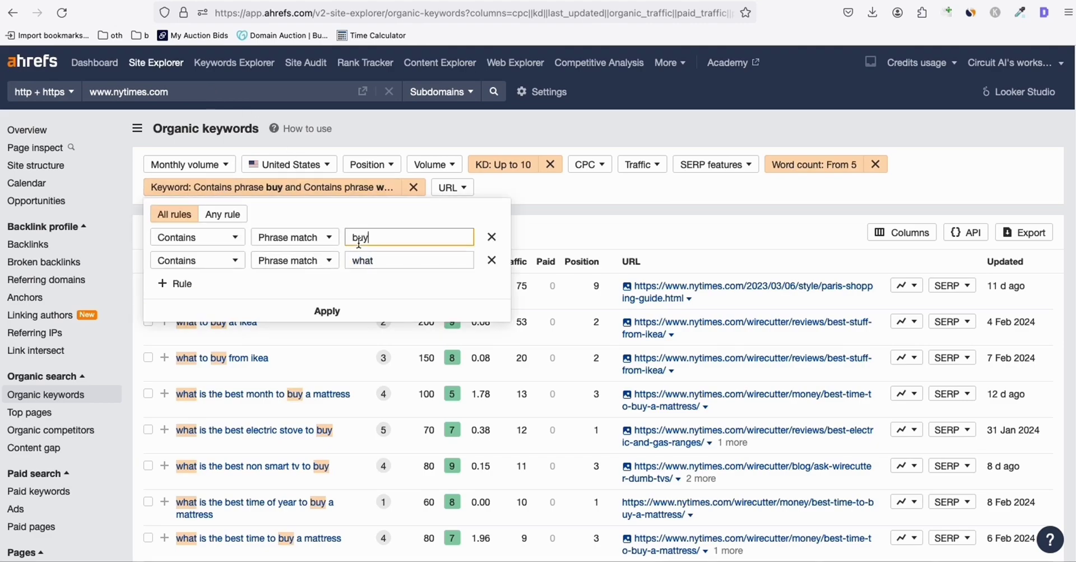
left_click(657, 203)
scroll(236, 314, "down", 3)
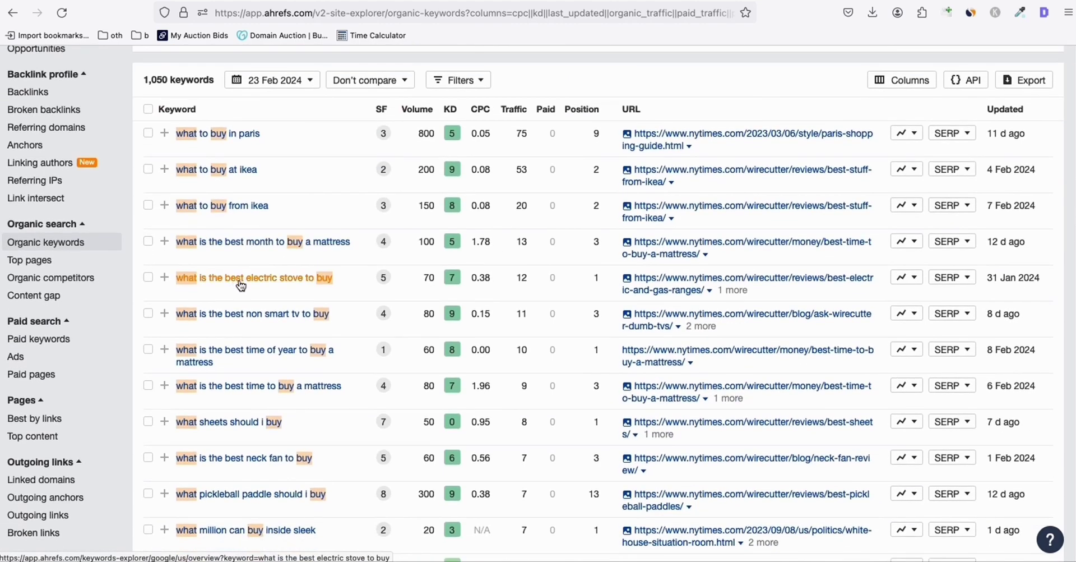
scroll(253, 258, "up", 1)
scroll(261, 256, "up", 3)
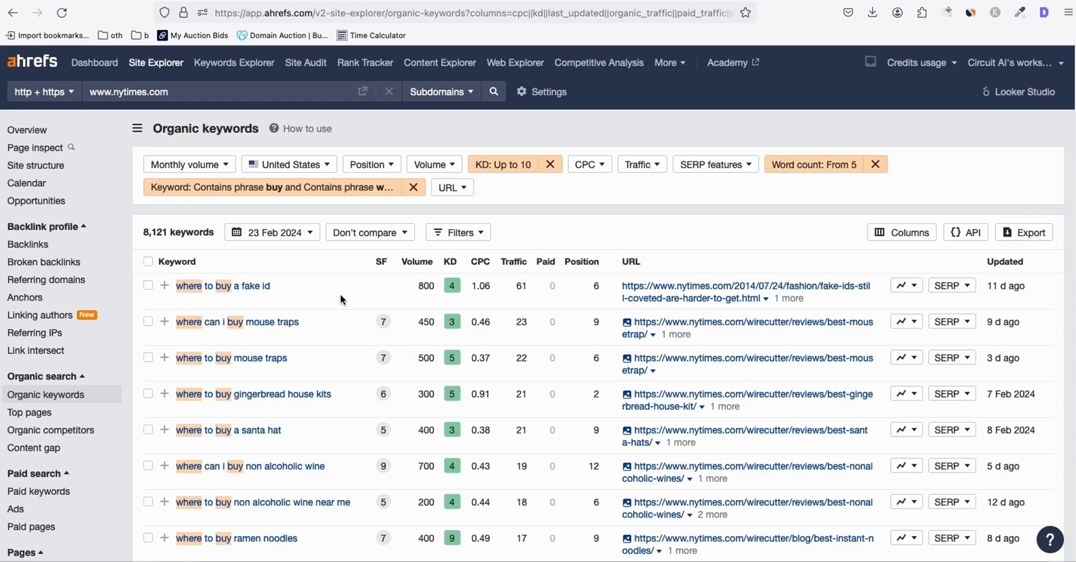
- Scroll the nytimes.com keyword list, now filtered to 1,620 'how to buy' phrases
scroll(355, 300, "down", 1)
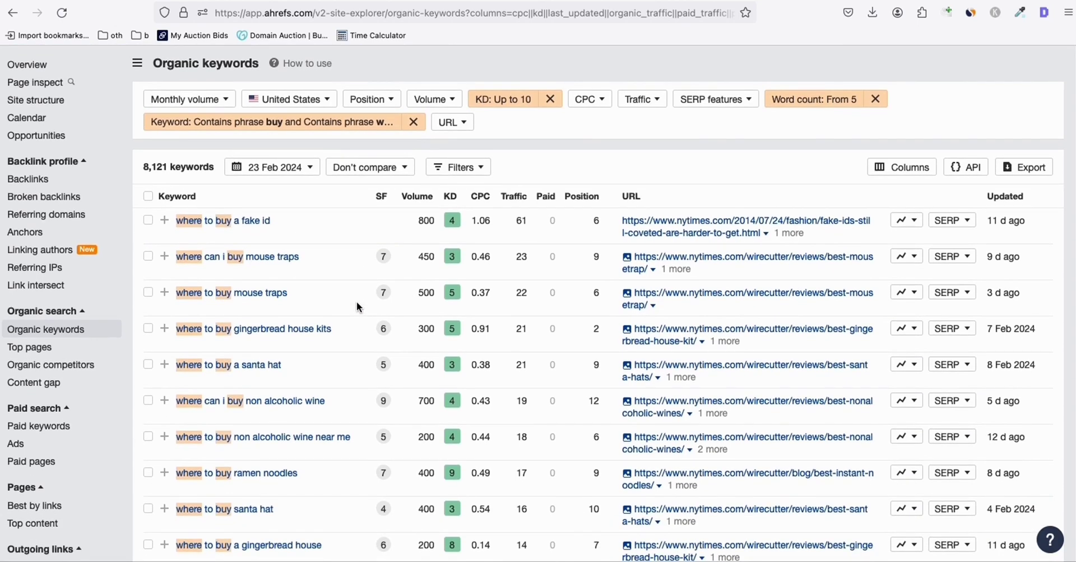
scroll(297, 264, "down", 2)
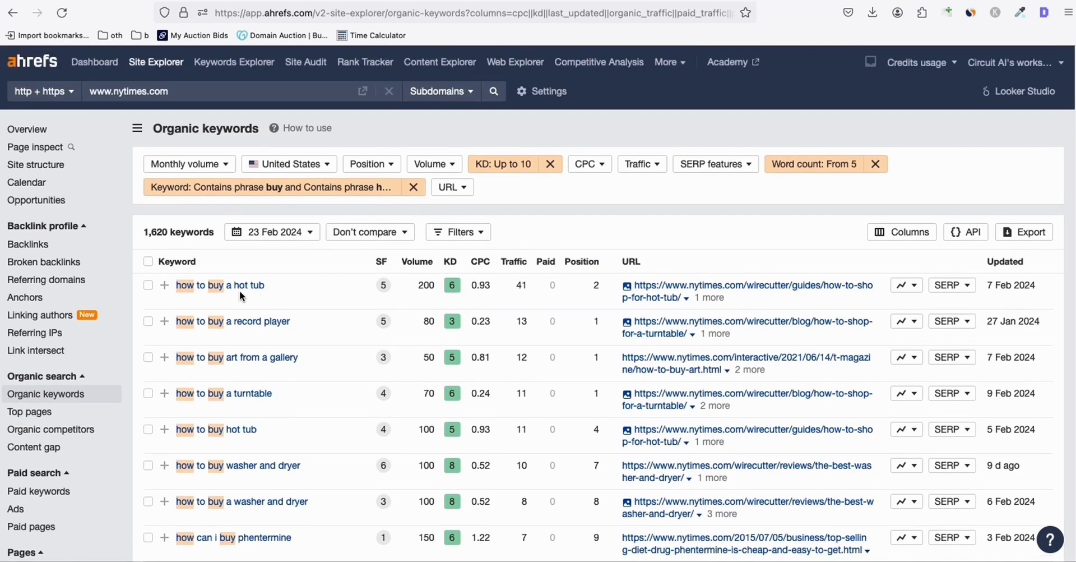
- Scroll the how-to-buy keyword table, then go to the whattobuy.me home page via the site title
scroll(225, 291, "down", 3)
scroll(235, 301, "up", 3)
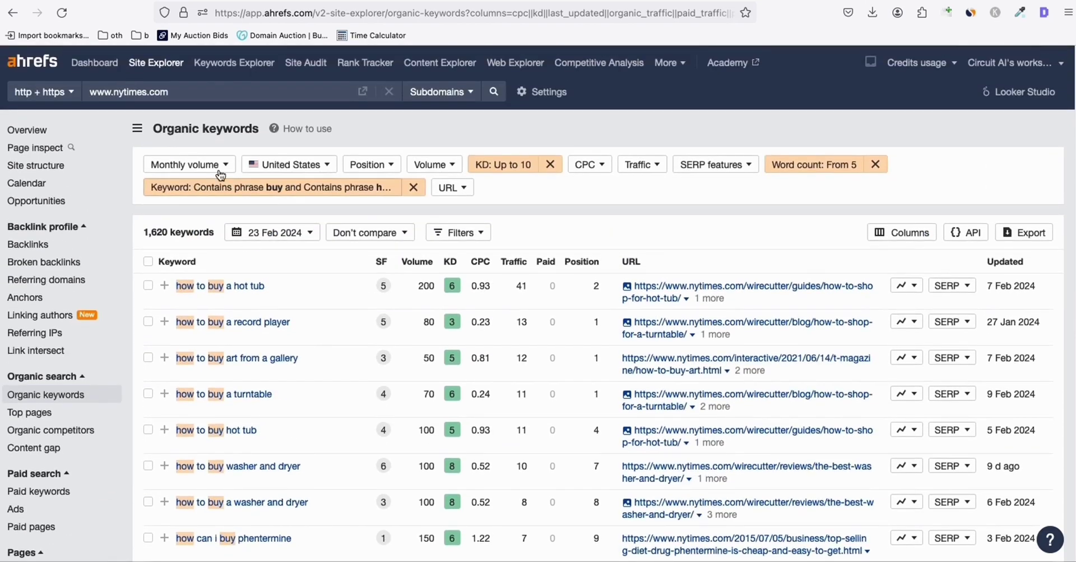
scroll(281, 291, "down", 3)
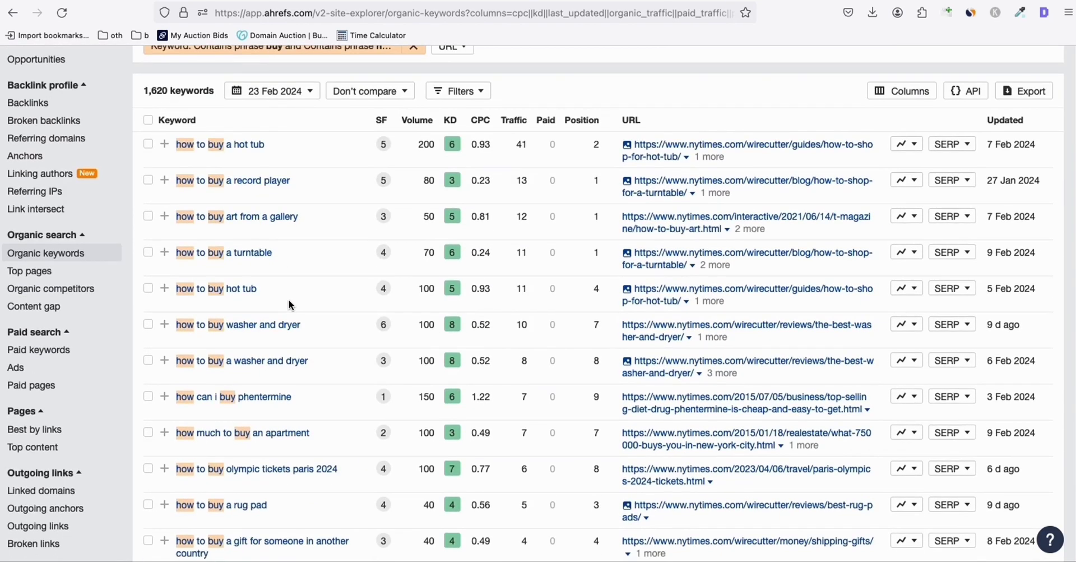
scroll(288, 298, "up", 2)
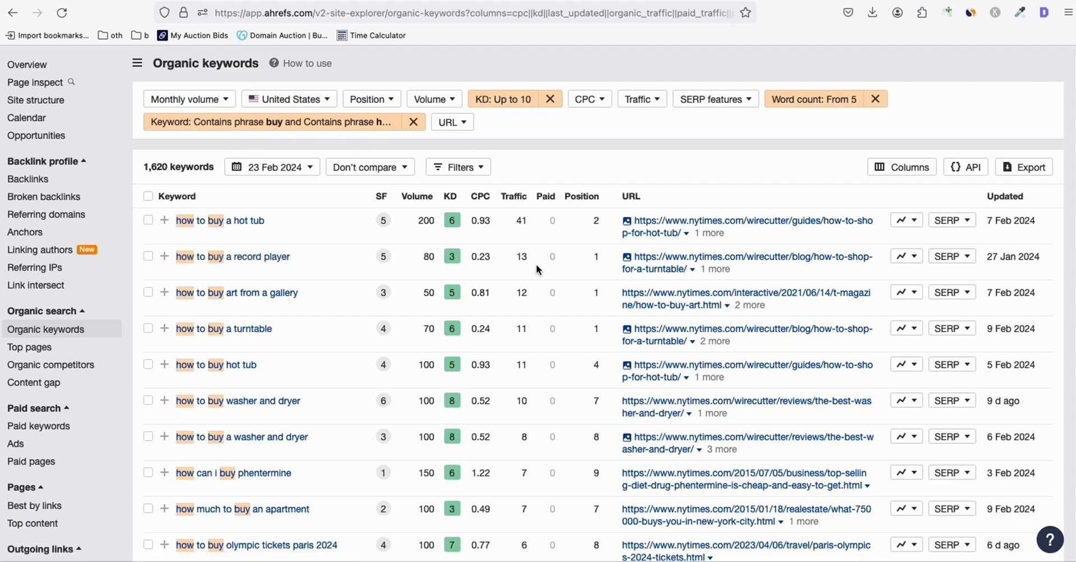
scroll(536, 263, "up", 1)
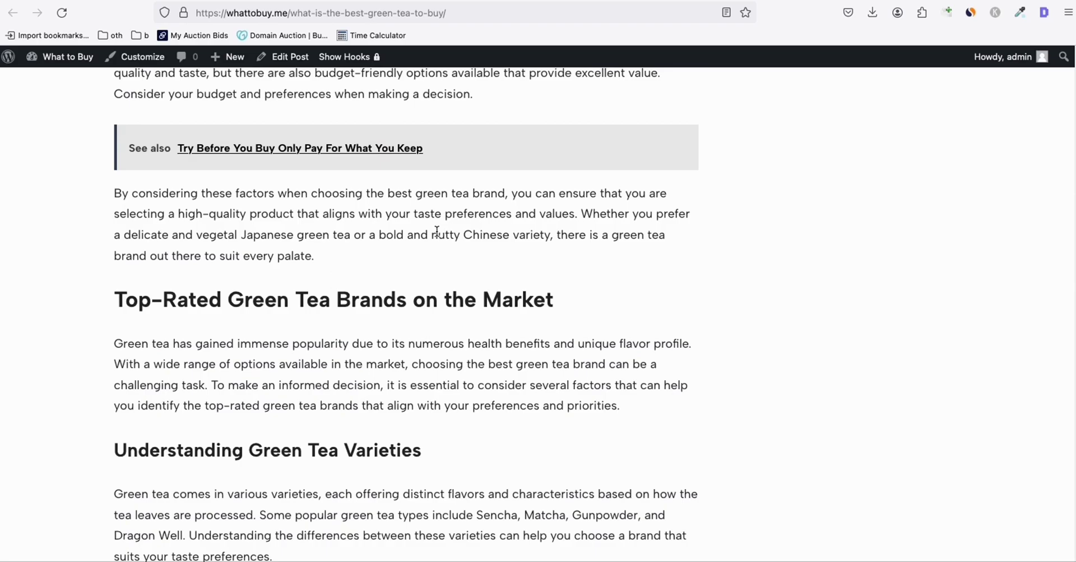
scroll(437, 231, "up", 10)
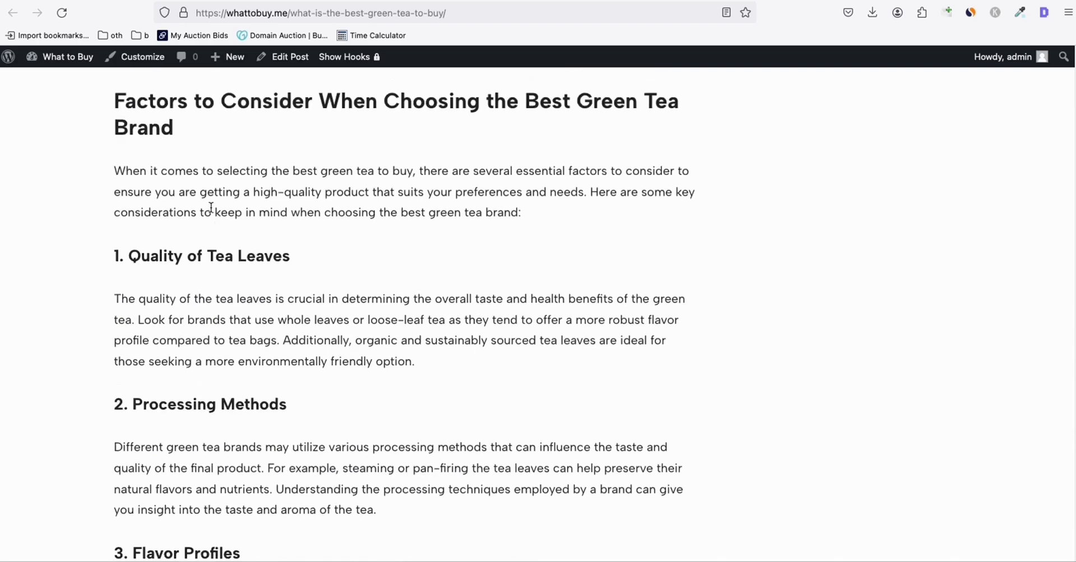
scroll(211, 206, "up", 10)
left_click(247, 125)
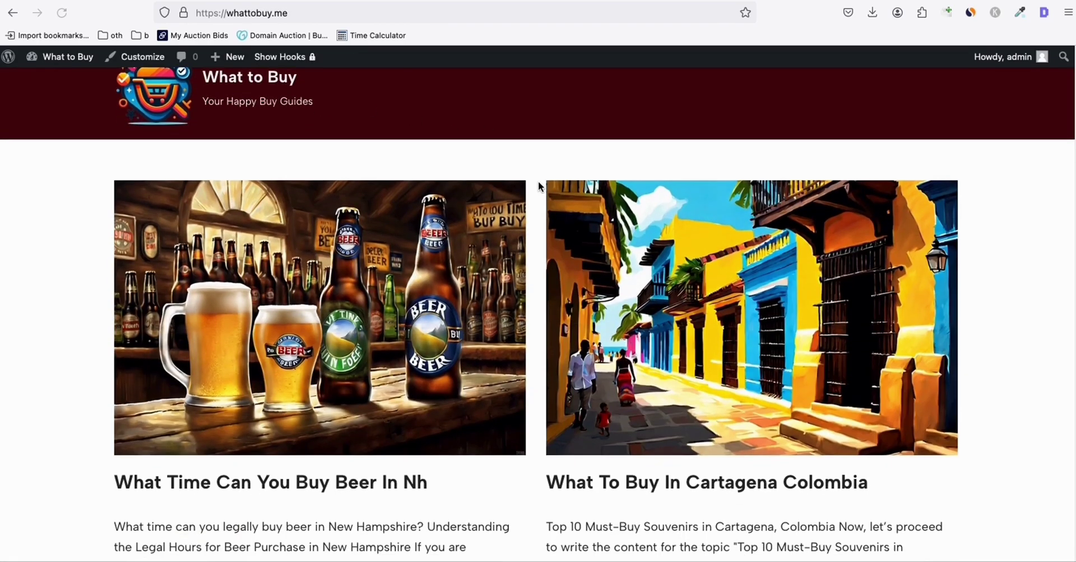
scroll(538, 180, "down", 4)
scroll(540, 182, "down", 4)
scroll(540, 183, "down", 4)
scroll(541, 189, "down", 2)
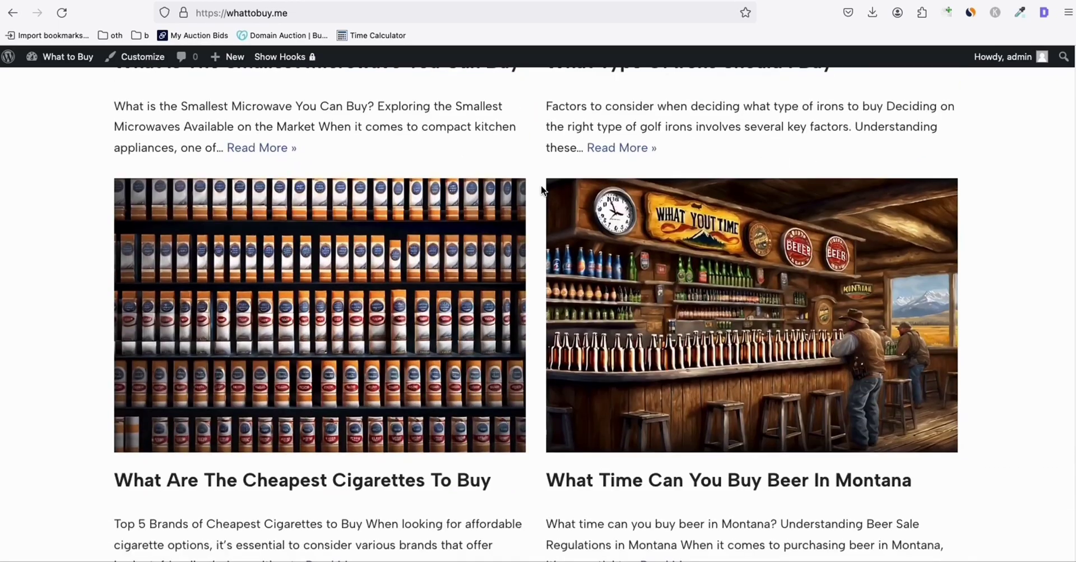
scroll(541, 186, "down", 5)
scroll(541, 187, "down", 2)
scroll(555, 193, "down", 2)
scroll(564, 200, "down", 1)
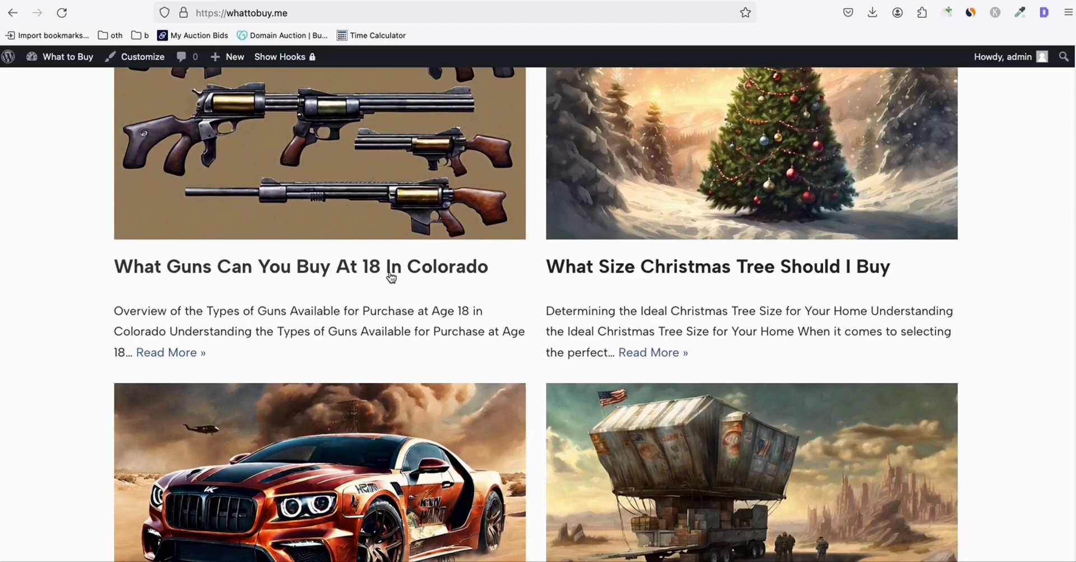
scroll(465, 272, "up", 4)
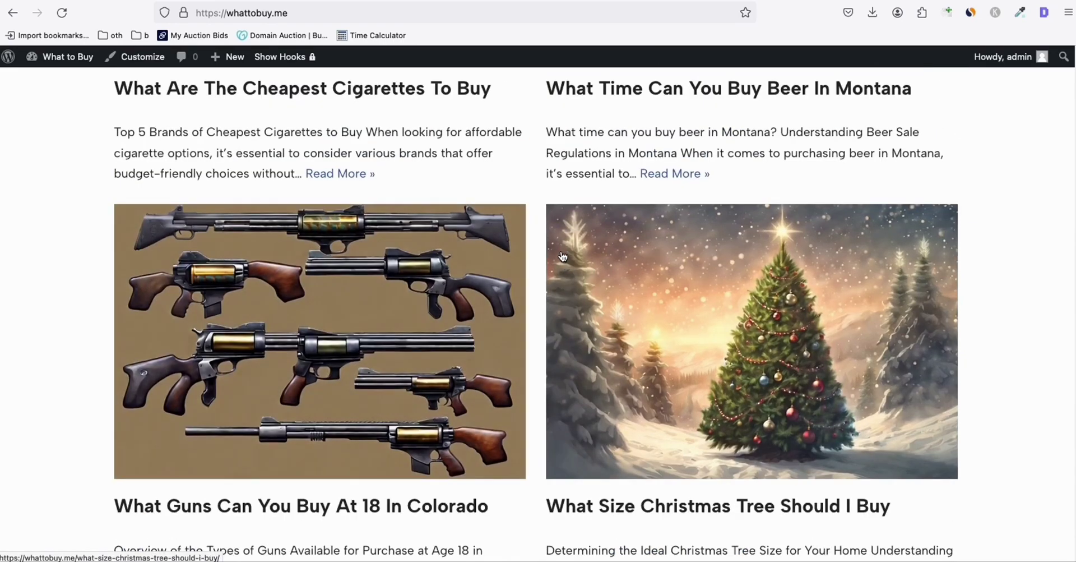
scroll(517, 171, "down", 1)
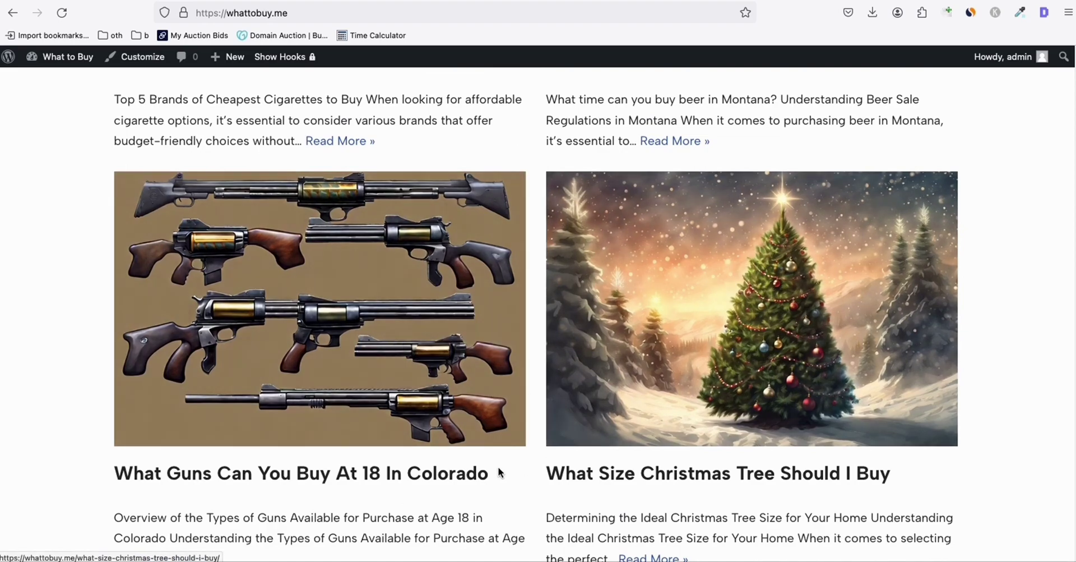
scroll(500, 465, "down", 3)
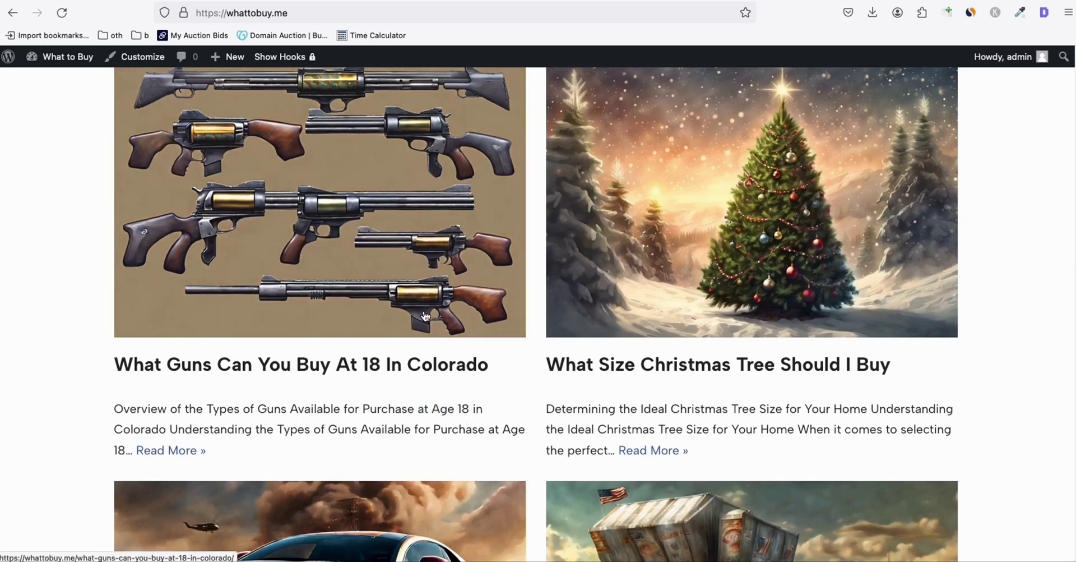
scroll(451, 314, "down", 10)
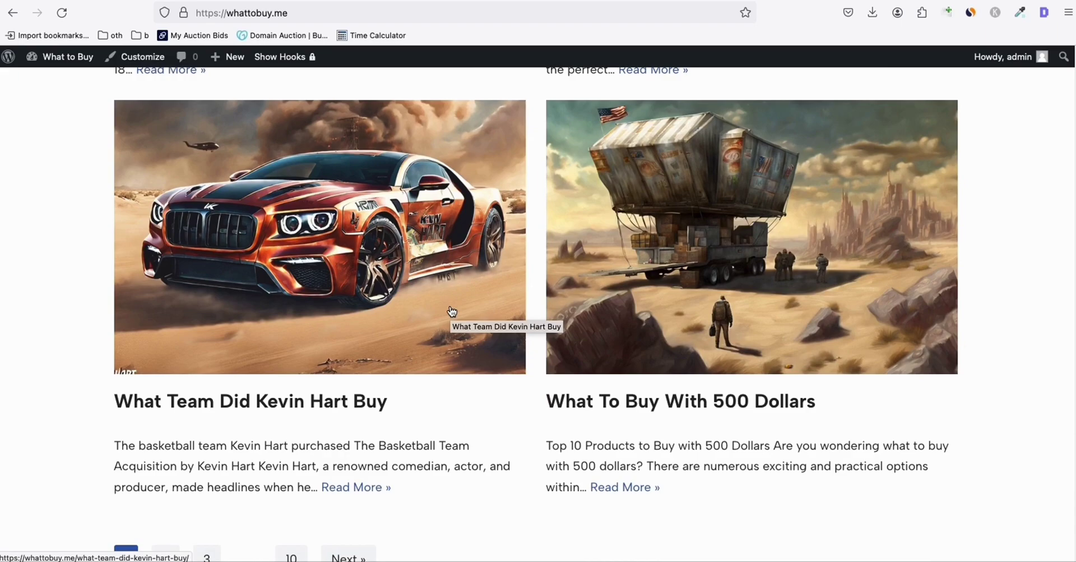
scroll(453, 311, "down", 2)
scroll(454, 313, "up", 7)
scroll(457, 315, "up", 15)
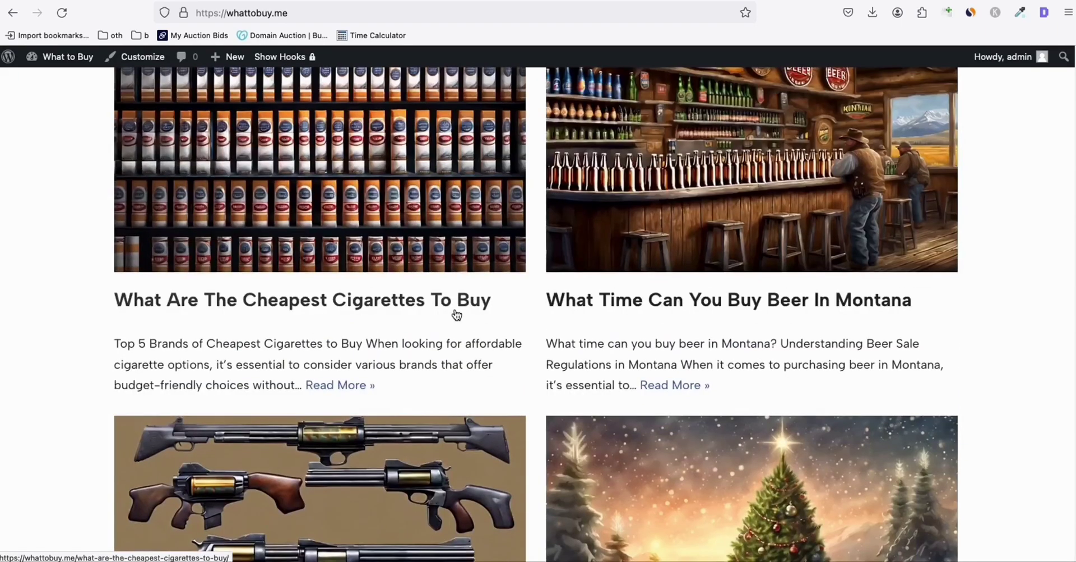